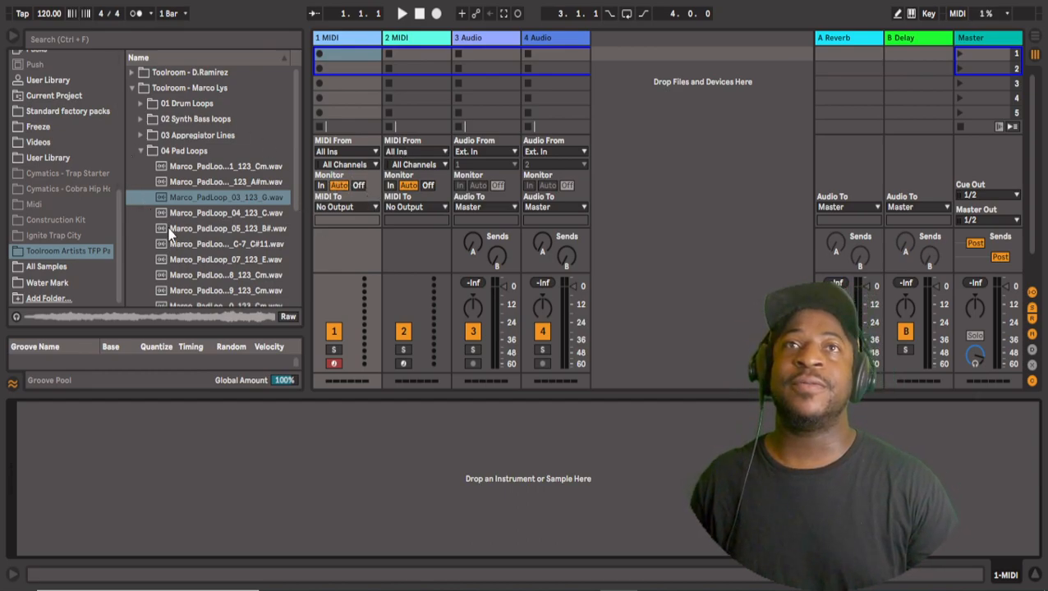
Turn on sample preview and audition several loops in Toolroom - Marco Lys's 04 Pad Loops folder, ending on Marco_PadLoop_03_123_G.wav.
{"action": "left_click", "coordinate": [17, 317]}
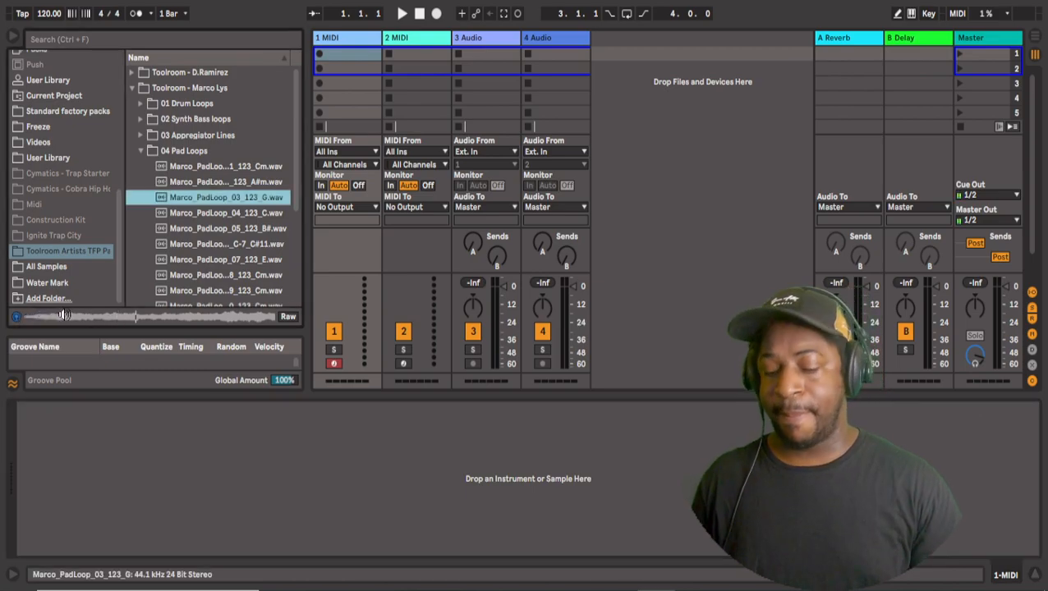
{"action": "key", "text": "m"}
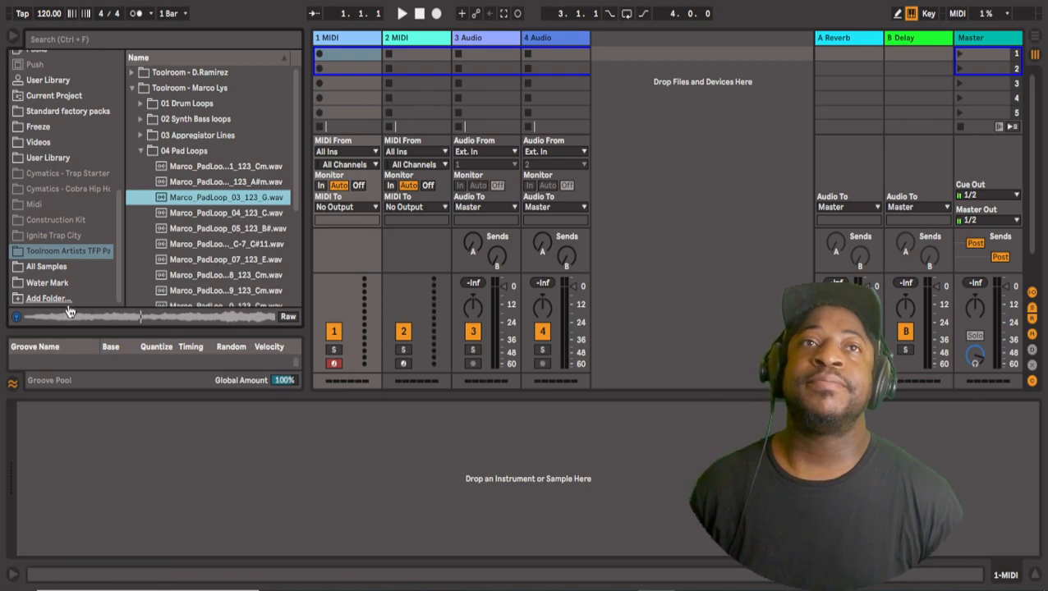
{"action": "left_click", "coordinate": [222, 168]}
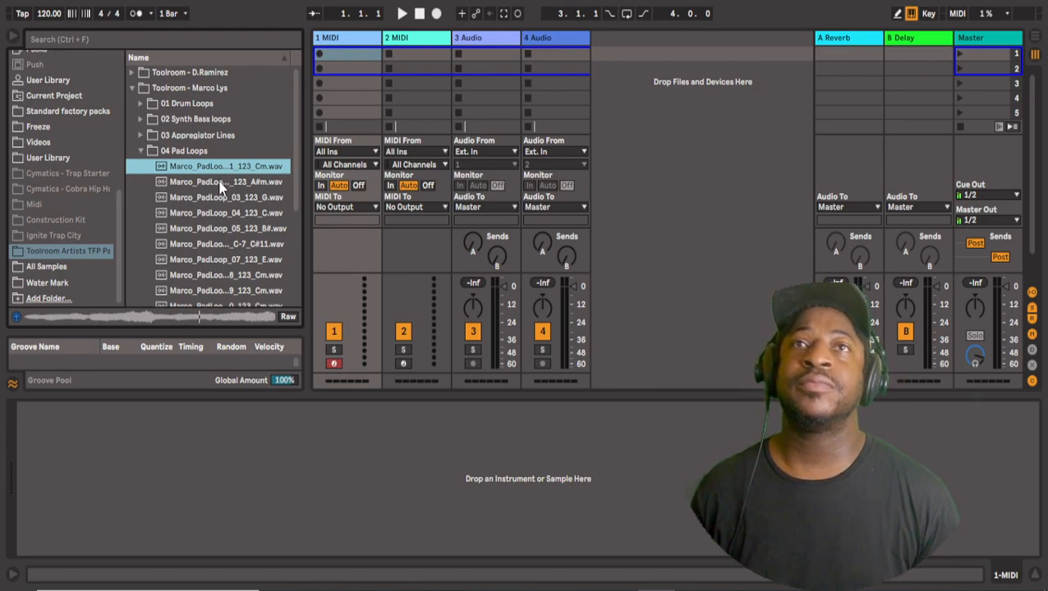
{"action": "left_click", "coordinate": [221, 198]}
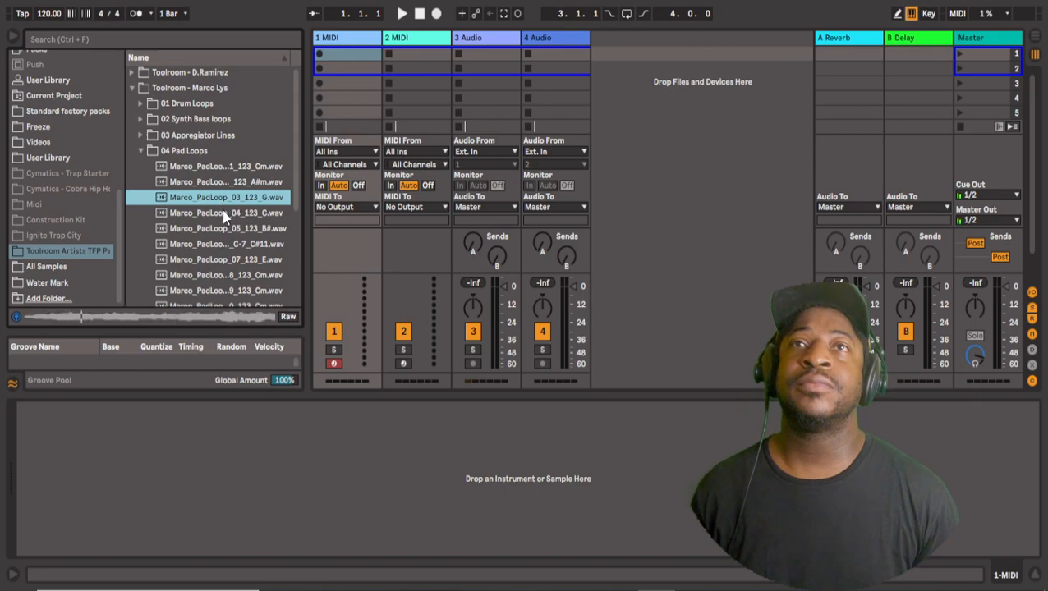
{"action": "left_click", "coordinate": [221, 212]}
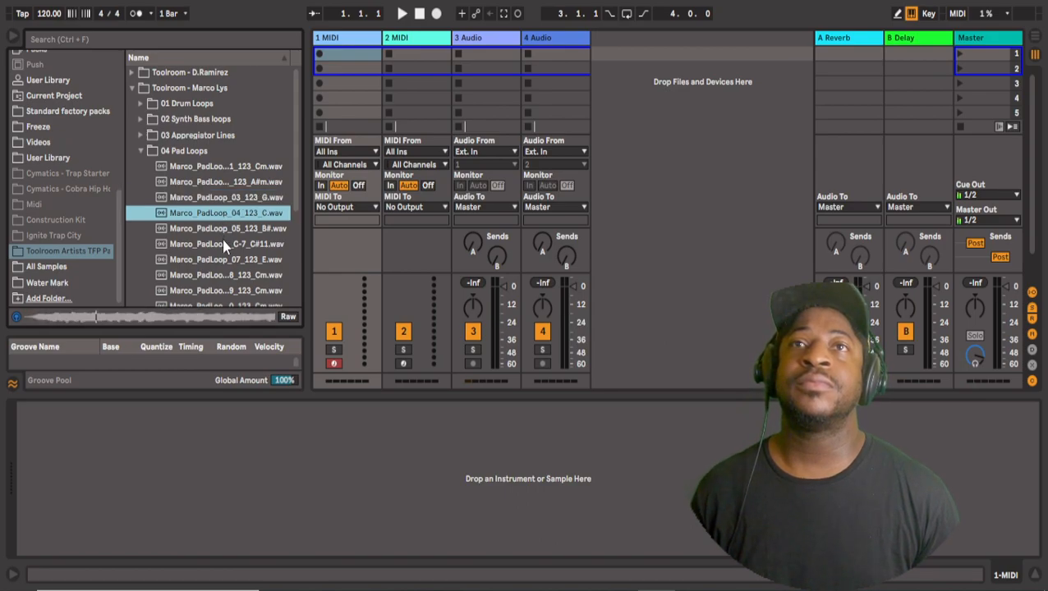
{"action": "left_click", "coordinate": [227, 275]}
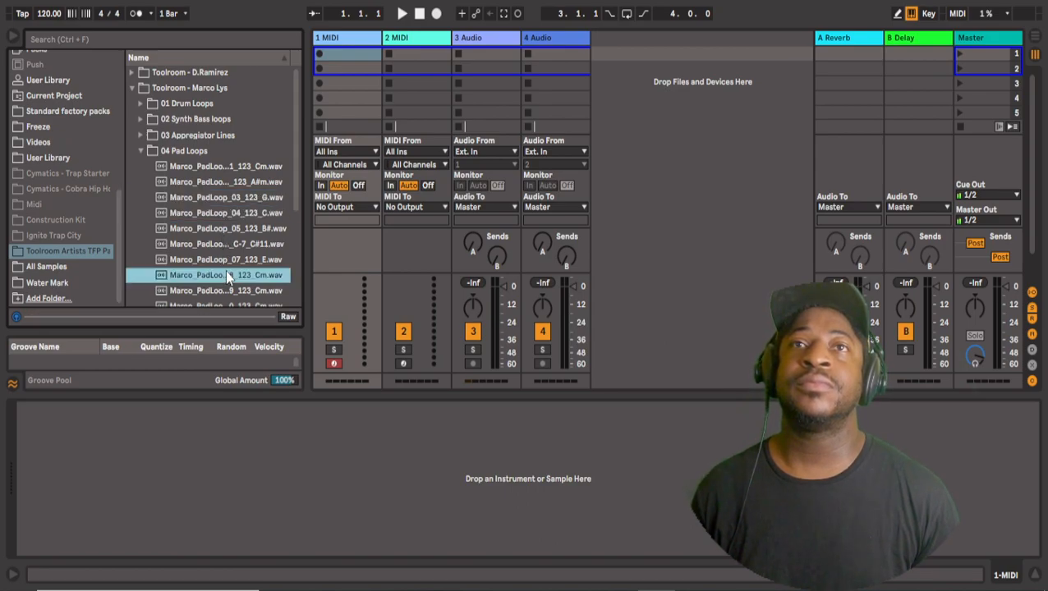
{"action": "left_click", "coordinate": [239, 168]}
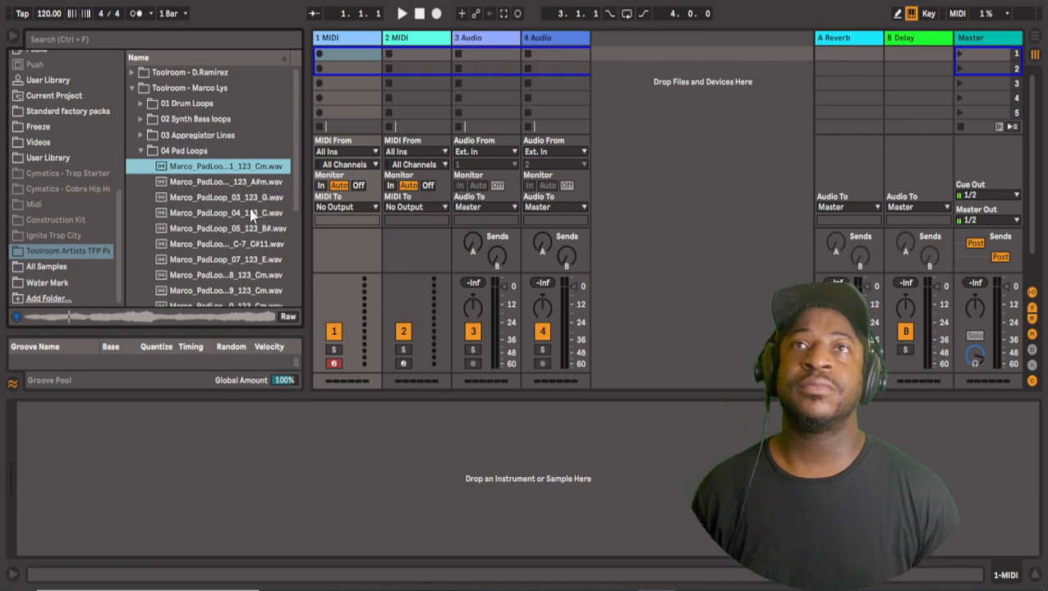
{"action": "left_click", "coordinate": [249, 211]}
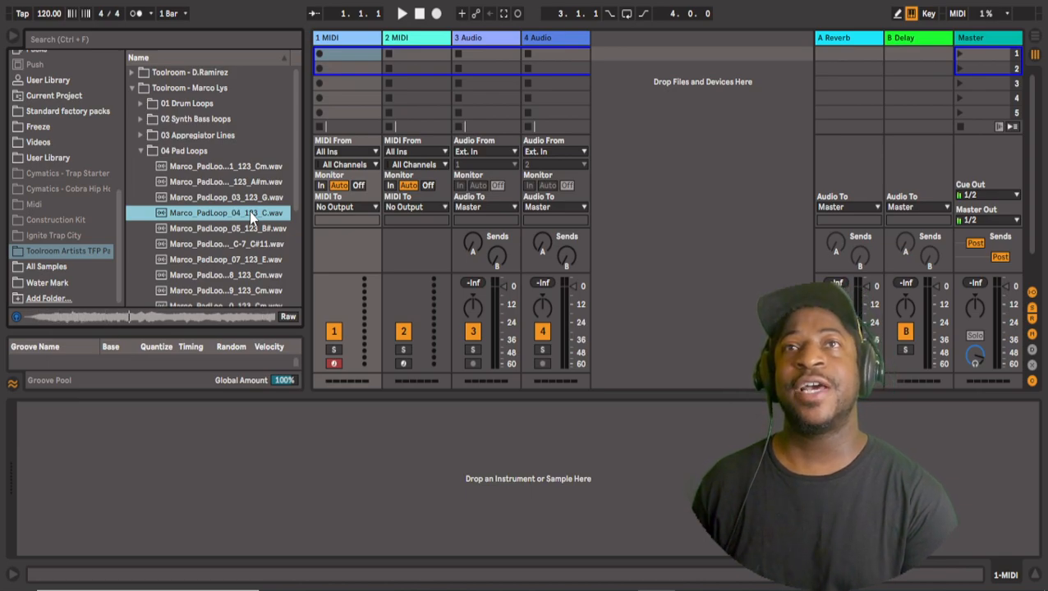
{"action": "left_click", "coordinate": [253, 197]}
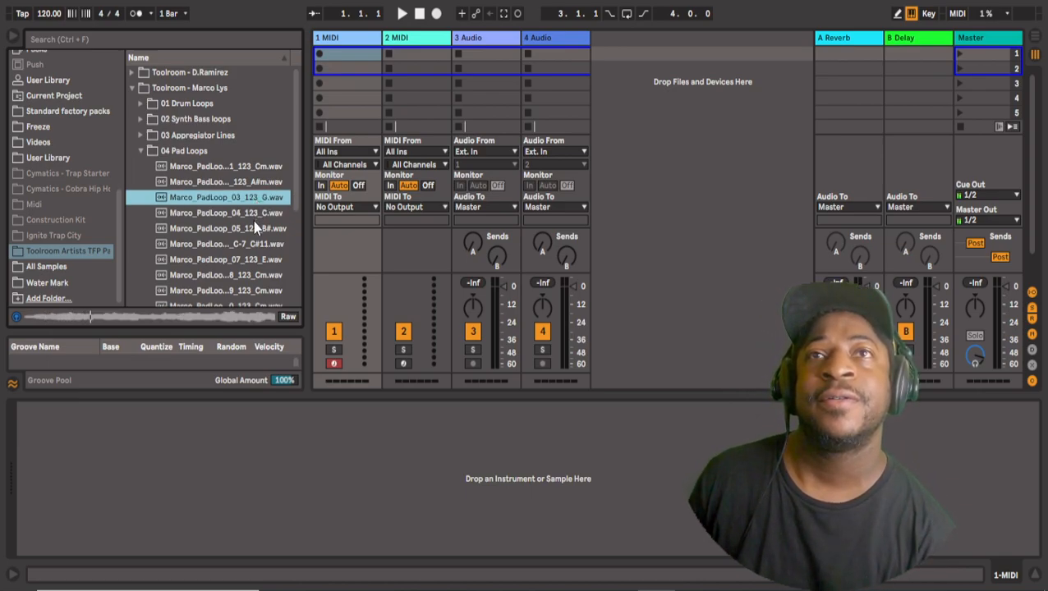
{"action": "left_click", "coordinate": [250, 228]}
{"action": "left_click", "coordinate": [250, 197]}
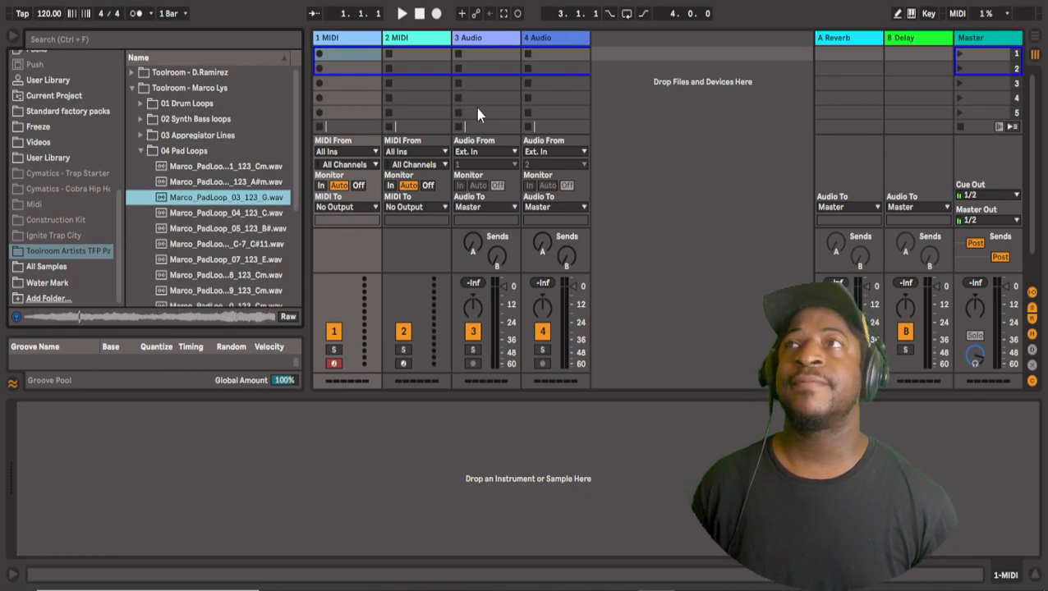
Switch to Arrangement View and place Marco_PadLoop_03_123_G.wav at bar 1 of the 3 Audio track.
{"action": "left_click", "coordinate": [1034, 39]}
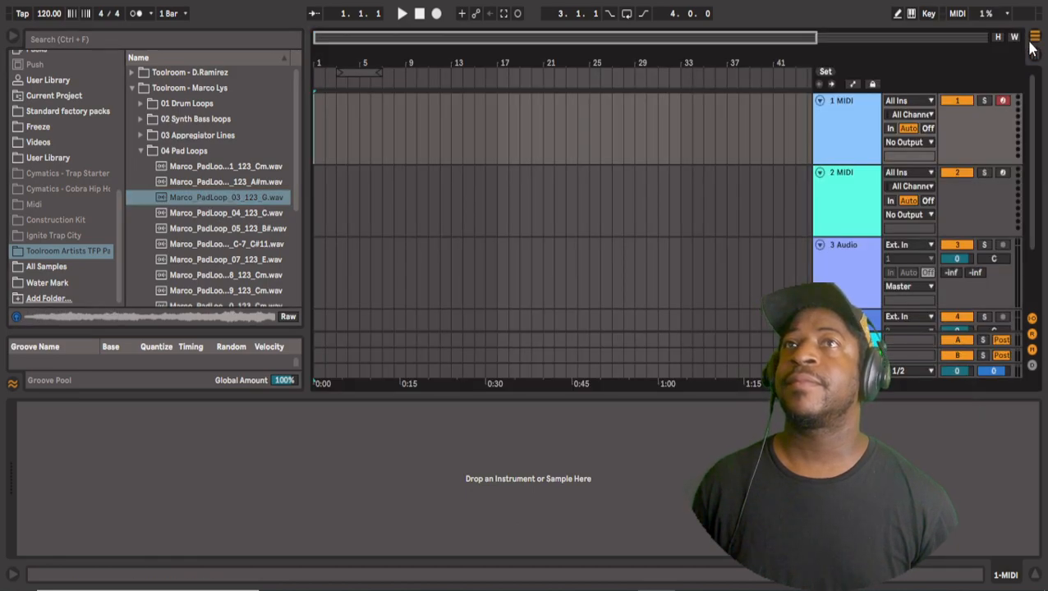
{"action": "left_click", "coordinate": [211, 198]}
{"action": "left_click_drag", "start_coordinate": [211, 199], "coordinate": [317, 250]}
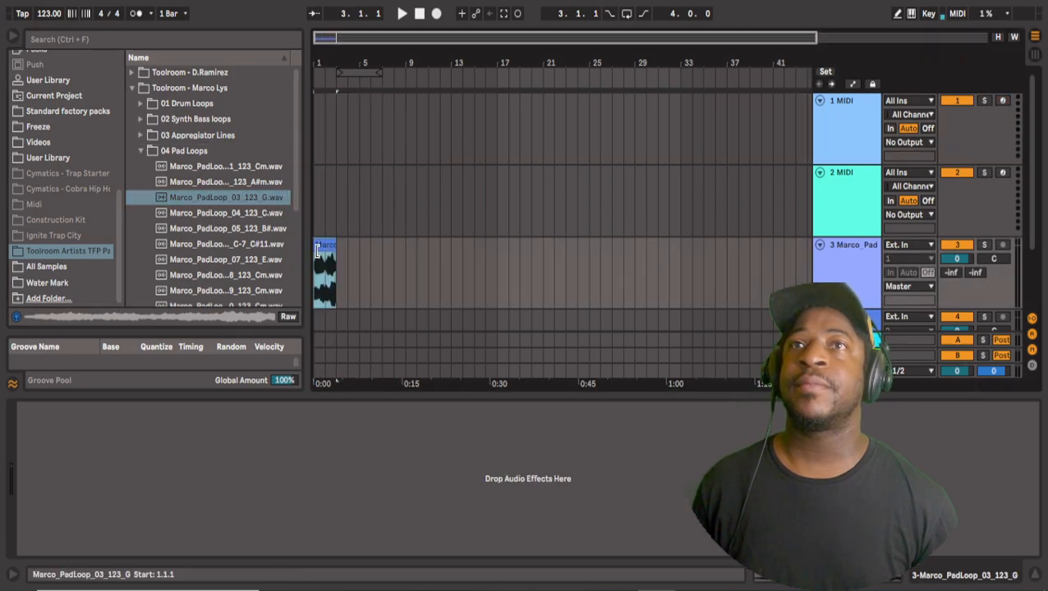
Play back the pad clip and move the four-bar loop brace to start at bar 1.
{"action": "left_click", "coordinate": [403, 14]}
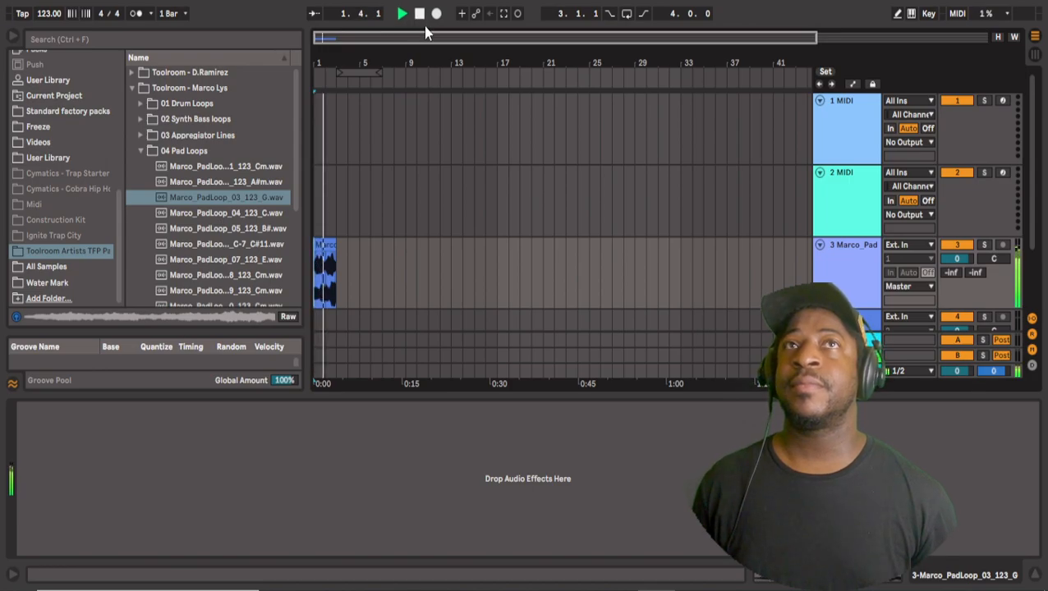
{"action": "left_click_drag", "start_coordinate": [355, 74], "coordinate": [333, 74]}
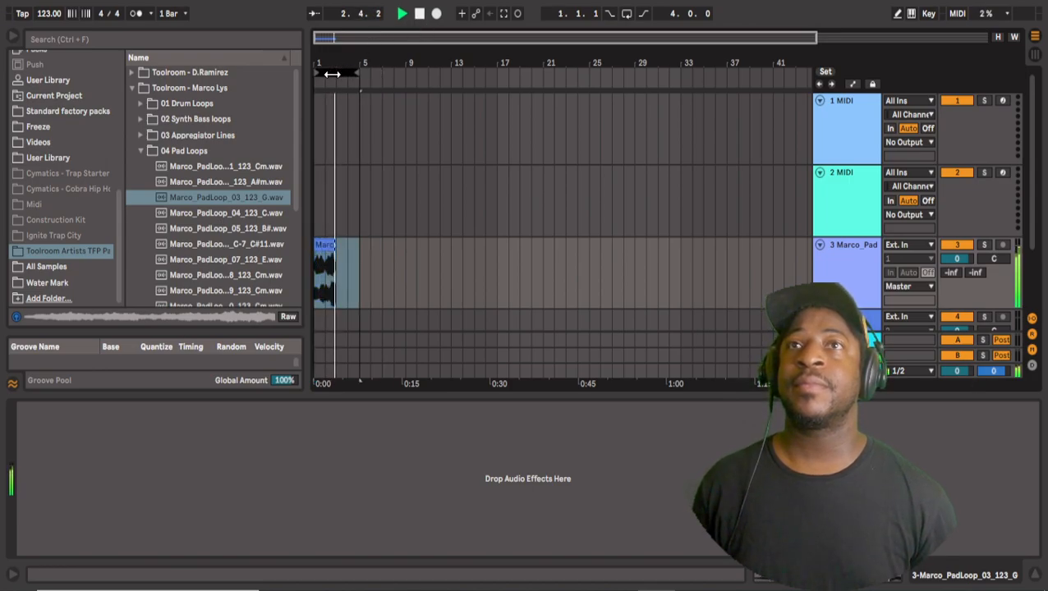
{"action": "key", "text": "space"}
{"action": "key", "text": "space"}
{"action": "left_click_drag", "start_coordinate": [815, 39], "coordinate": [433, 103]}
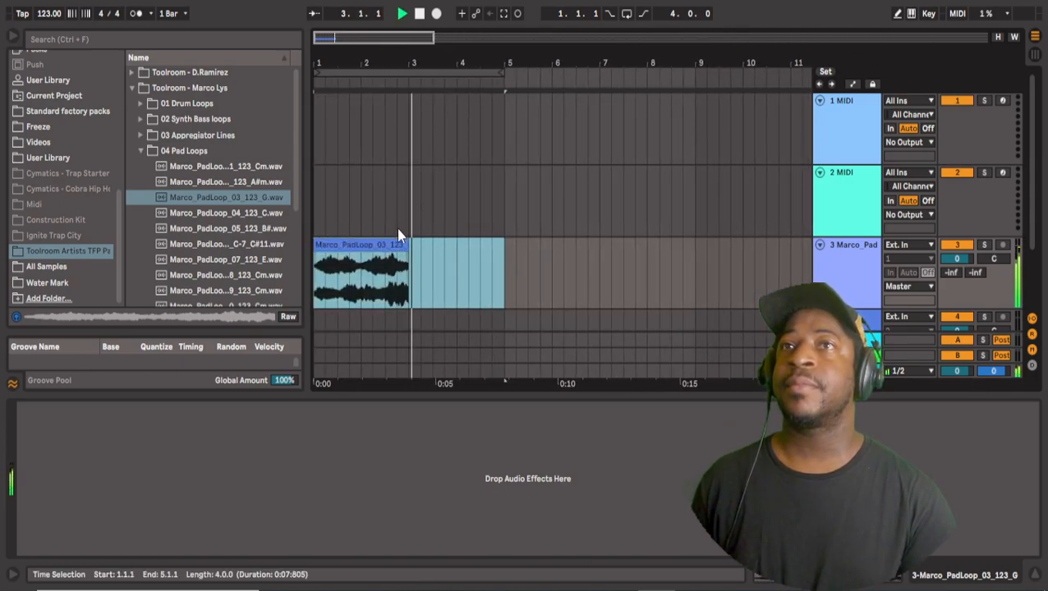
{"action": "left_click", "coordinate": [374, 245]}
{"action": "key", "text": "space"}
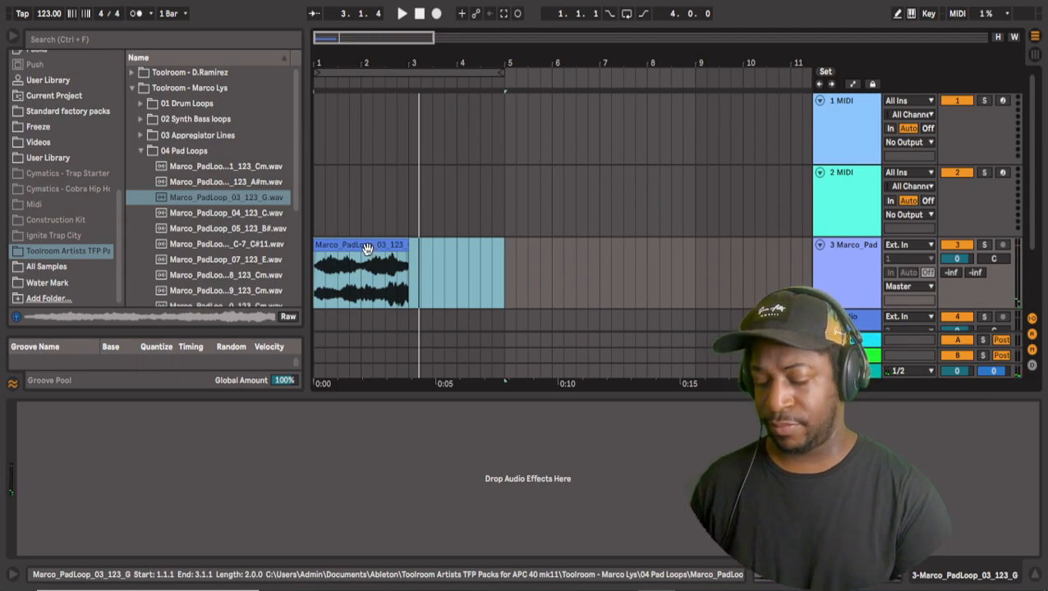
Fold the pad track, then duplicate its clip to fill bars 1 to 4 with looping turned on over that range.
{"action": "key", "text": "Left"}
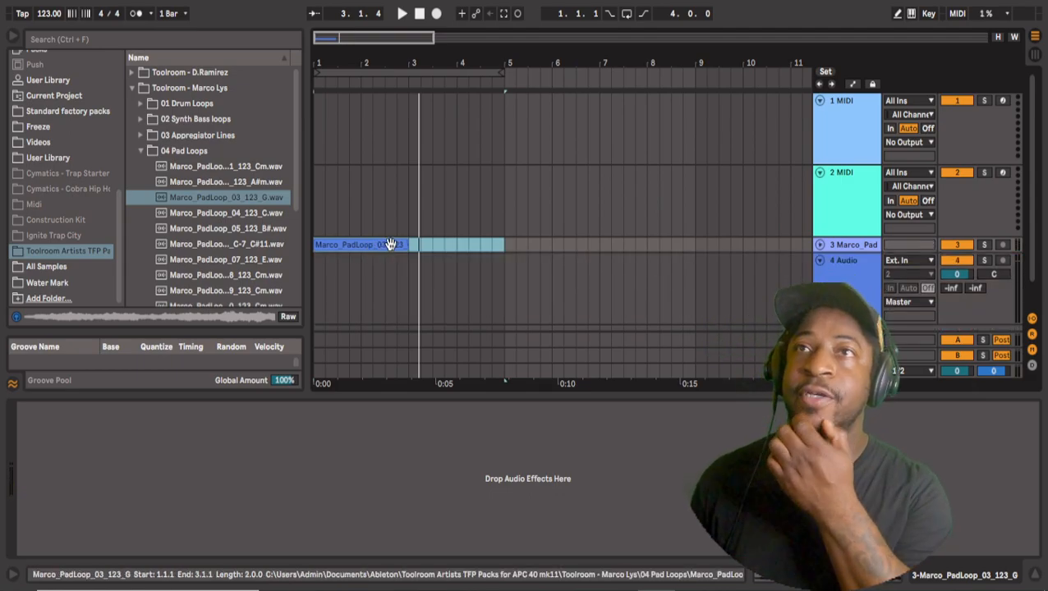
{"action": "right_click", "coordinate": [390, 245]}
{"action": "left_click", "coordinate": [435, 198]}
{"action": "left_click", "coordinate": [436, 203]}
{"action": "left_click_drag", "start_coordinate": [534, 244], "coordinate": [444, 248]}
{"action": "left_click", "coordinate": [463, 73]}
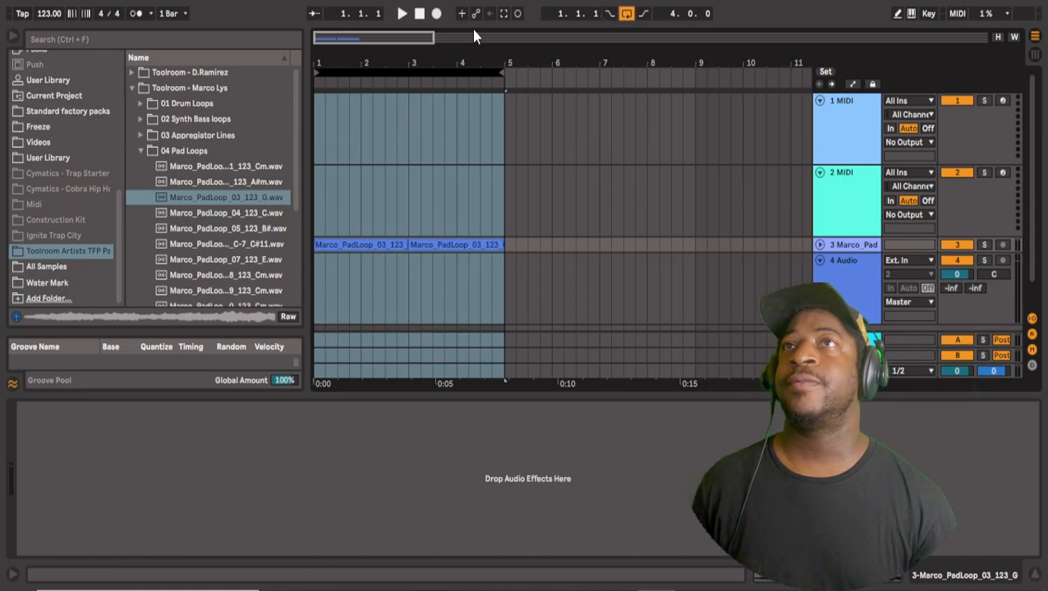
Start looped playback and browse from the pad loops through All Samples to the installed Packs.
{"action": "left_click", "coordinate": [401, 14]}
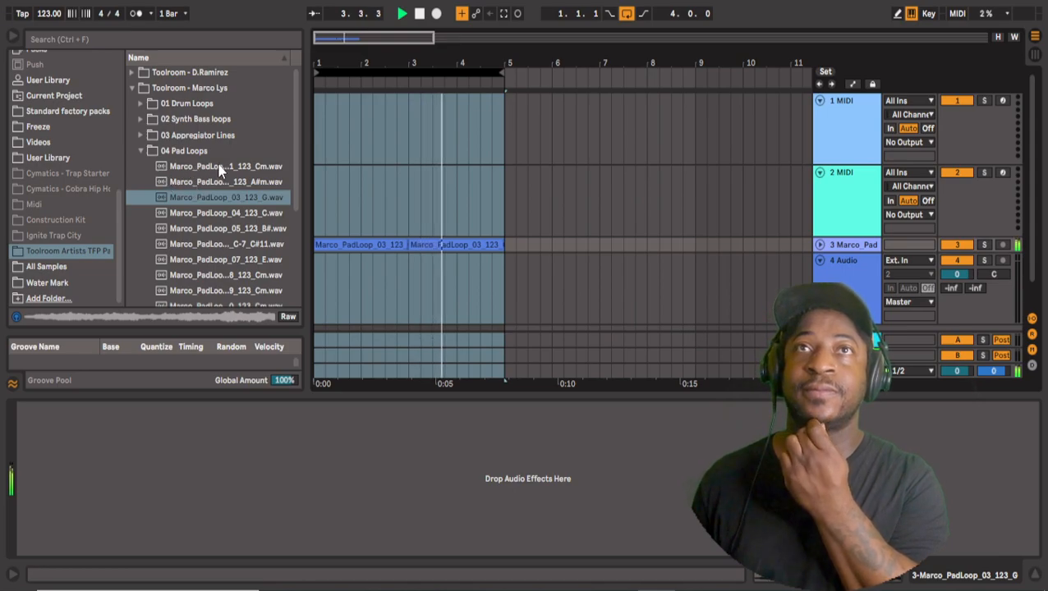
{"action": "left_click", "coordinate": [140, 151]}
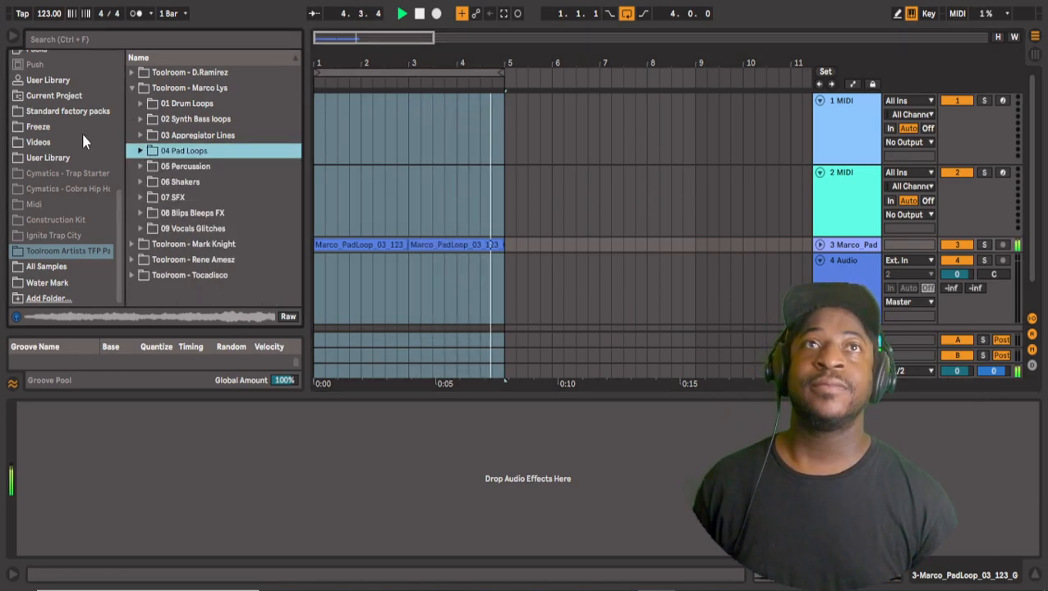
{"action": "left_click", "coordinate": [66, 266]}
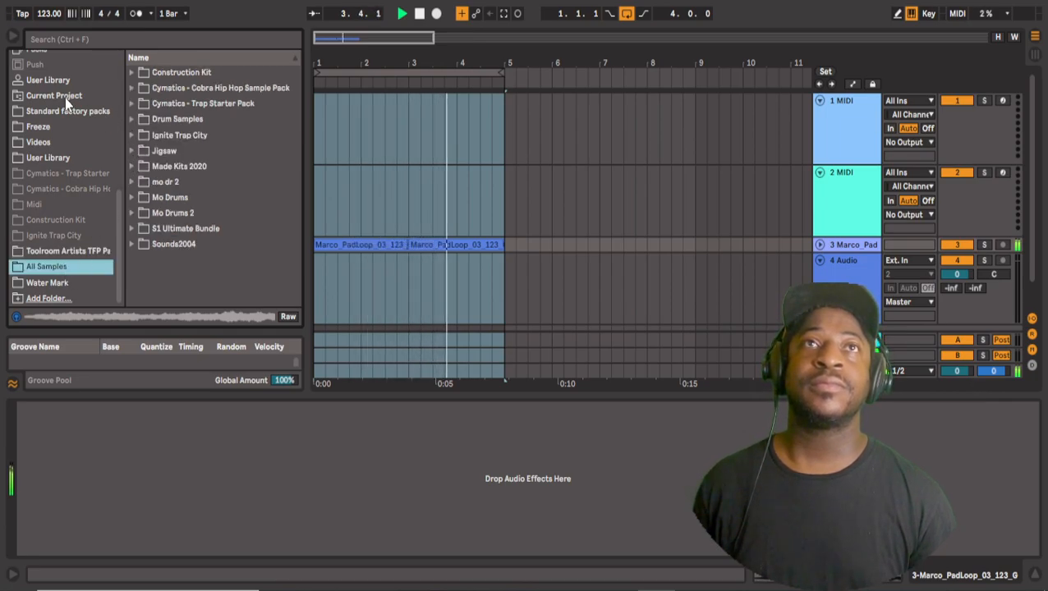
{"action": "scroll", "coordinate": [74, 81], "scroll_direction": "up", "scroll_amount": 3}
{"action": "scroll", "coordinate": [74, 80], "scroll_direction": "up", "scroll_amount": 5}
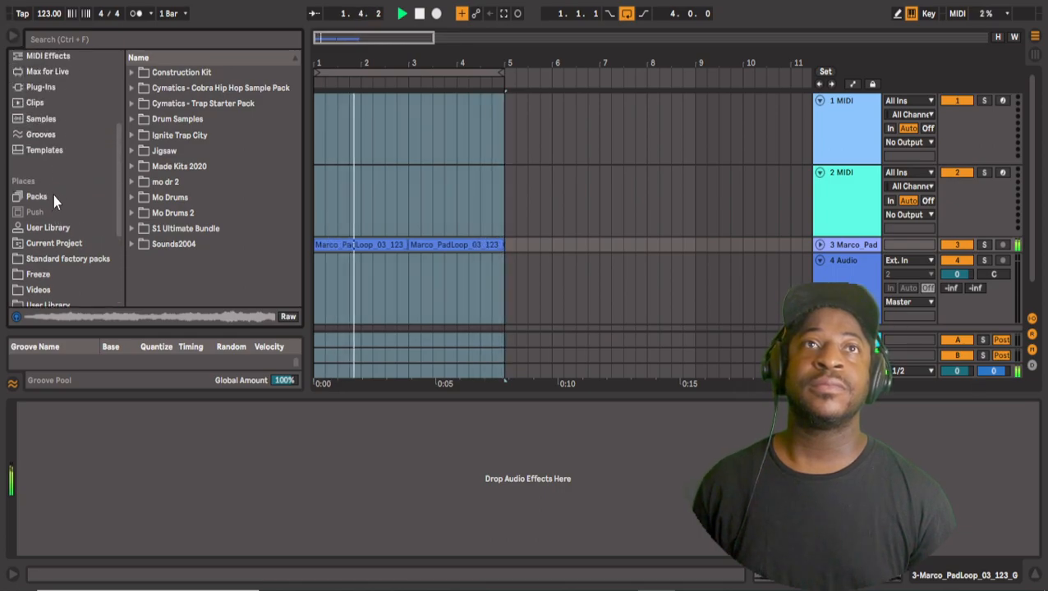
{"action": "left_click", "coordinate": [54, 194]}
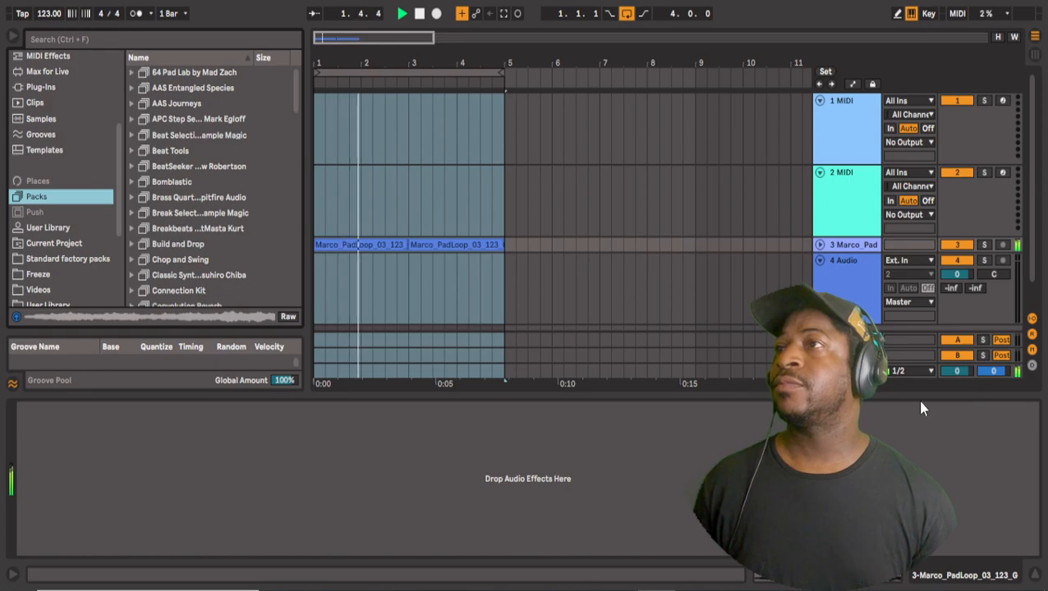
Lower the pad loop track's volume slightly in Session View.
{"action": "key", "text": "Tab"}
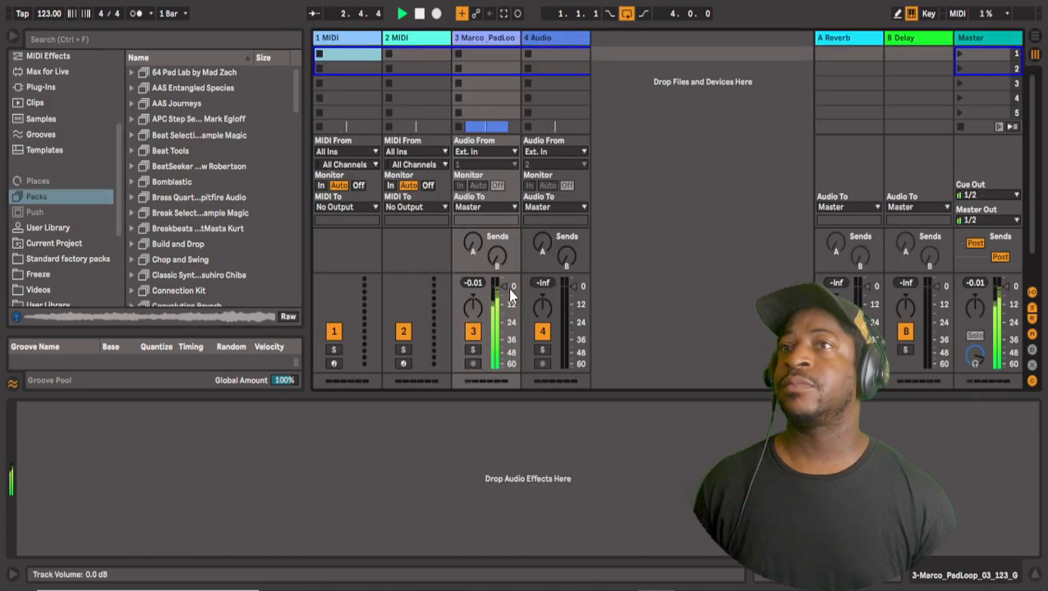
{"action": "left_click_drag", "start_coordinate": [509, 297], "coordinate": [509, 302]}
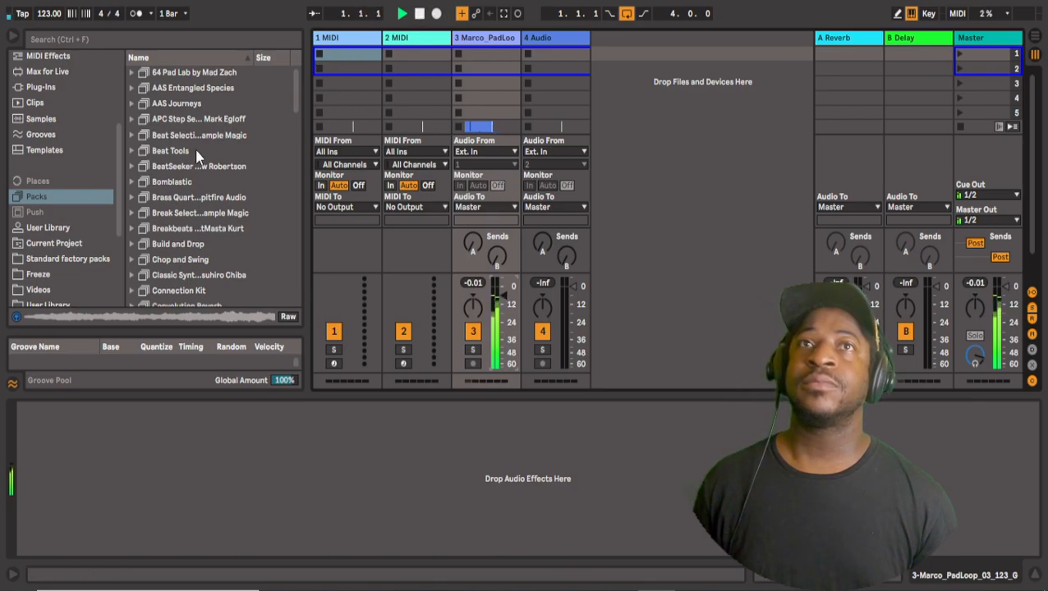
Load the 808 Boom Kit from the Beat Tools pack's Drums folder onto the 2 MIDI track in Arrangement View, and stop playback.
{"action": "left_click", "coordinate": [138, 150]}
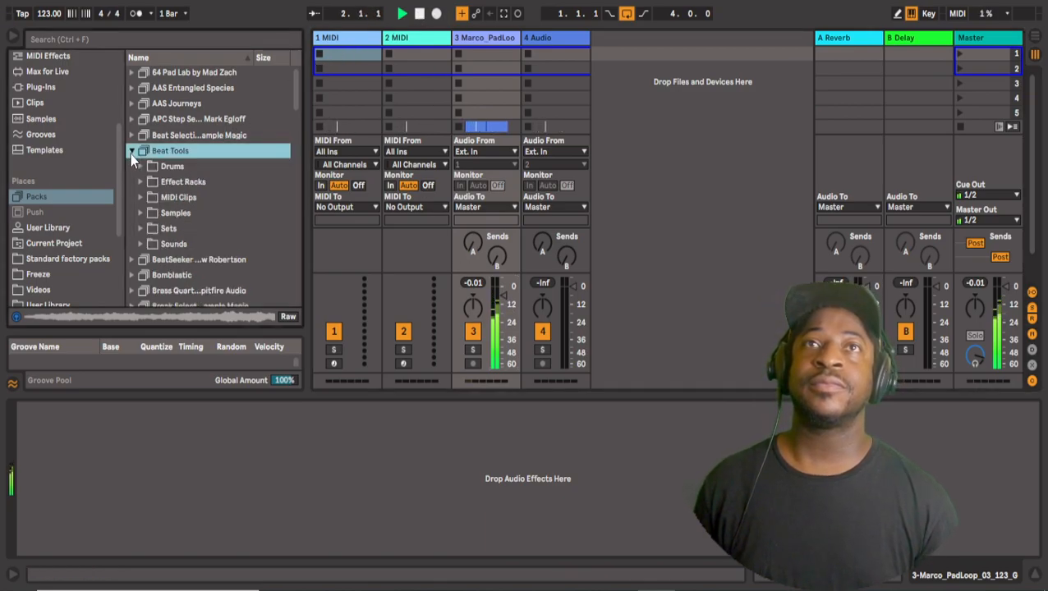
{"action": "left_click", "coordinate": [141, 163]}
{"action": "left_click", "coordinate": [177, 184]}
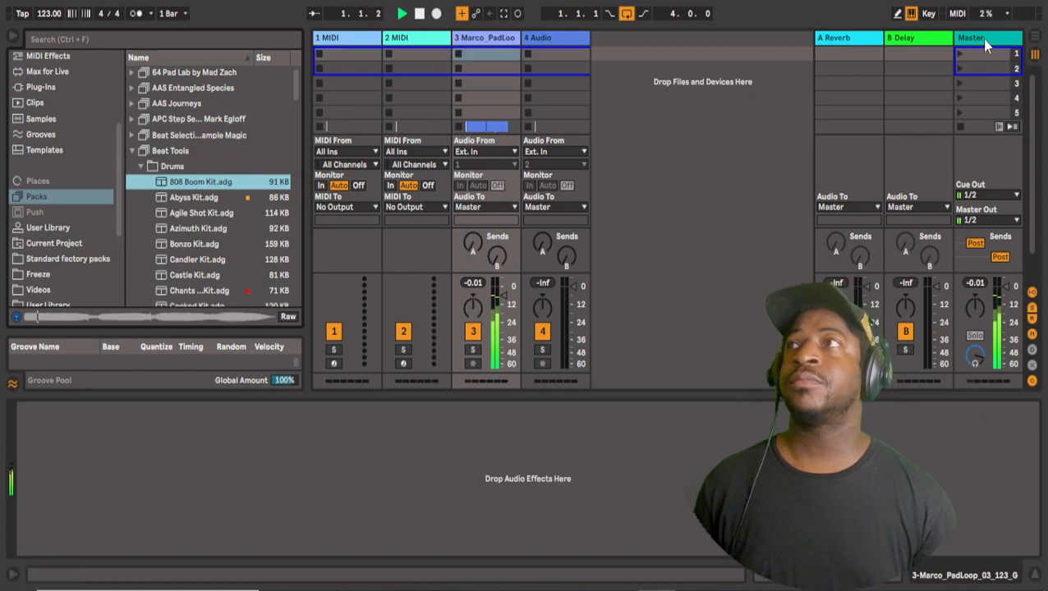
{"action": "key", "text": "Tab"}
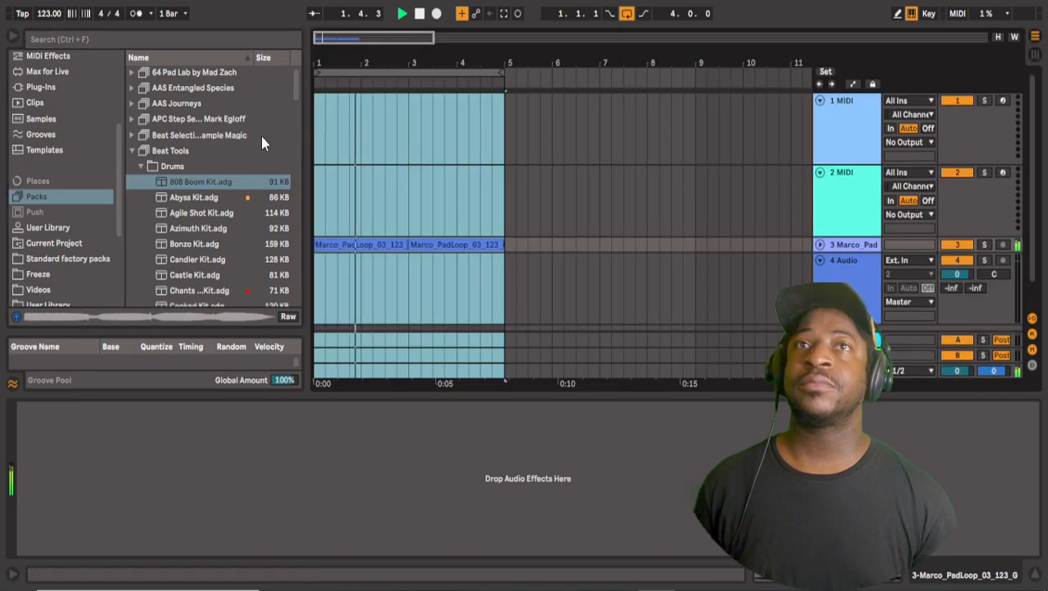
{"action": "left_click", "coordinate": [183, 181]}
{"action": "left_click", "coordinate": [326, 205]}
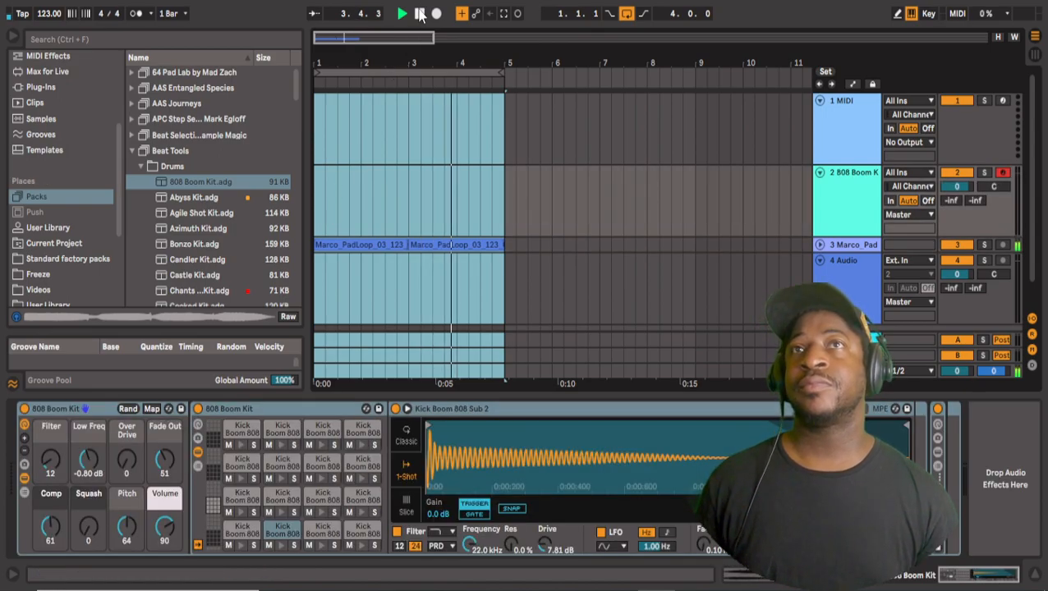
{"action": "left_click", "coordinate": [419, 14]}
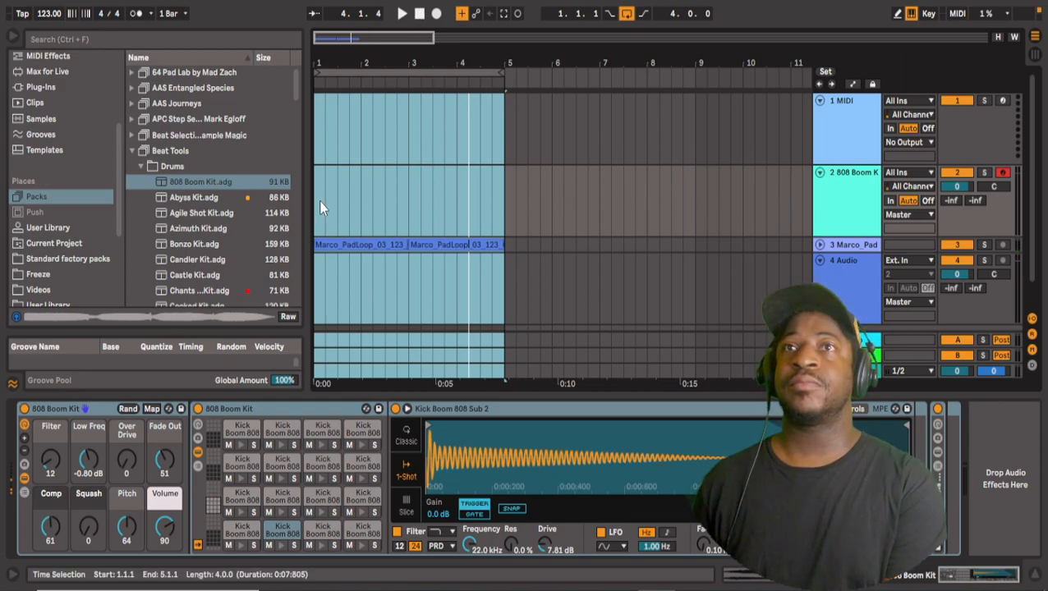
Audition the 808 Boom Kit's kick sounds on their own and start the looped pad clip underneath them.
{"action": "left_click", "coordinate": [345, 203]}
{"action": "left_click", "coordinate": [408, 197]}
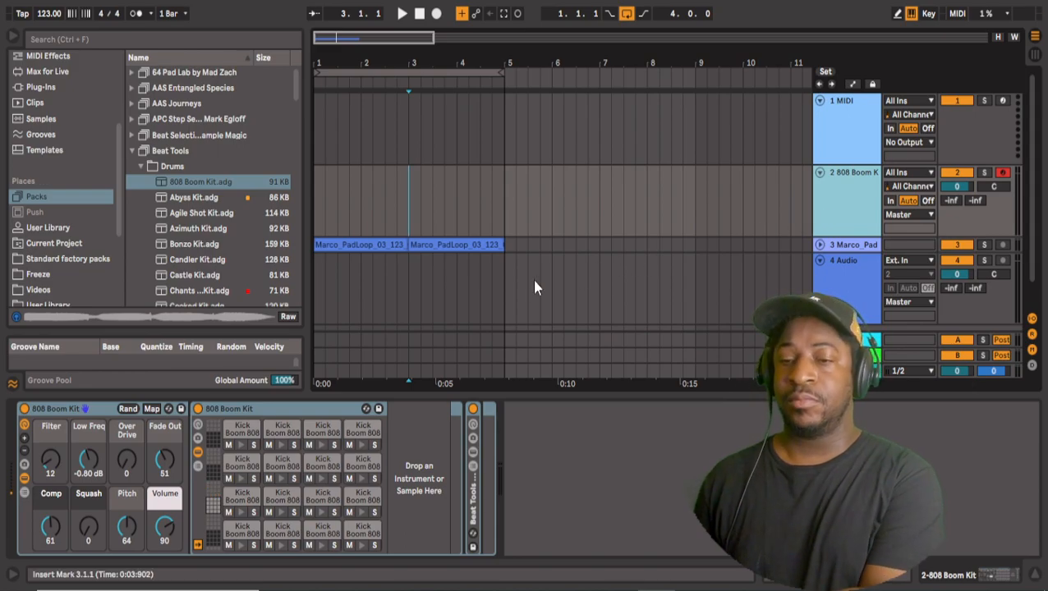
{"action": "key", "text": "f"}
{"action": "key", "text": "d"}
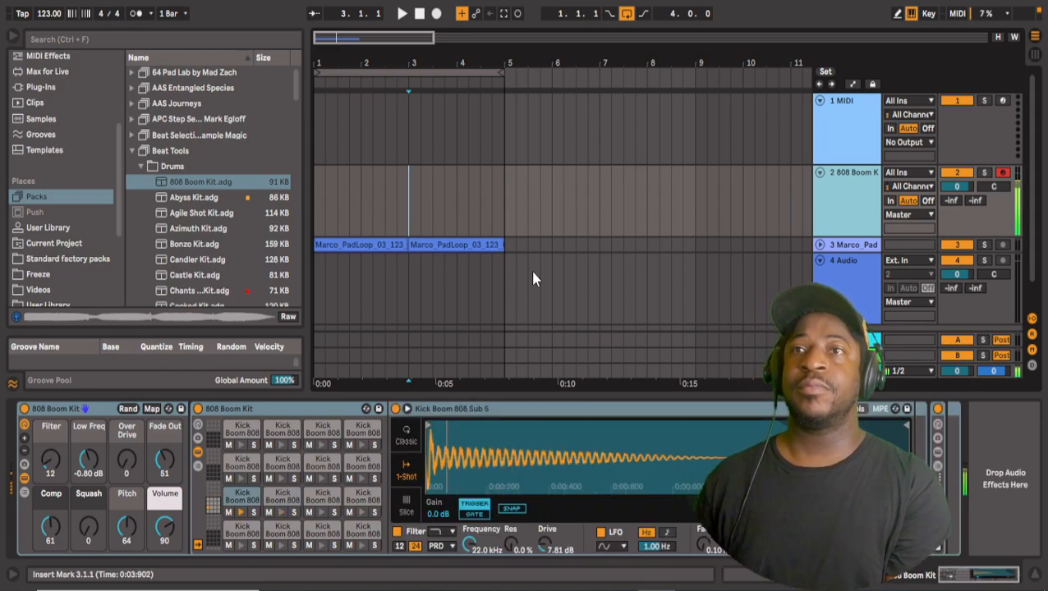
{"action": "key", "text": "a"}
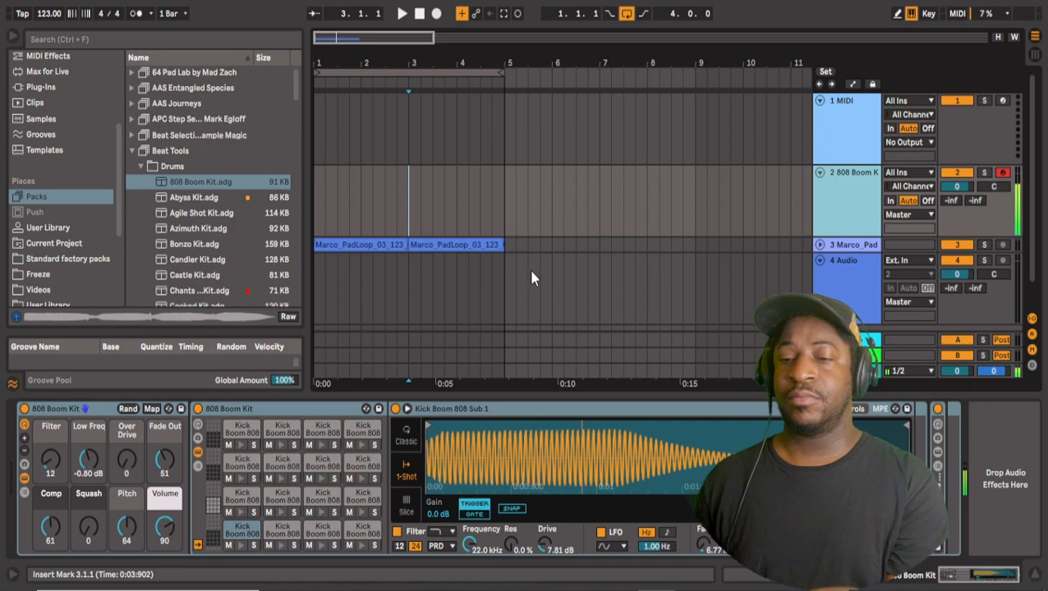
{"action": "key", "text": "a"}
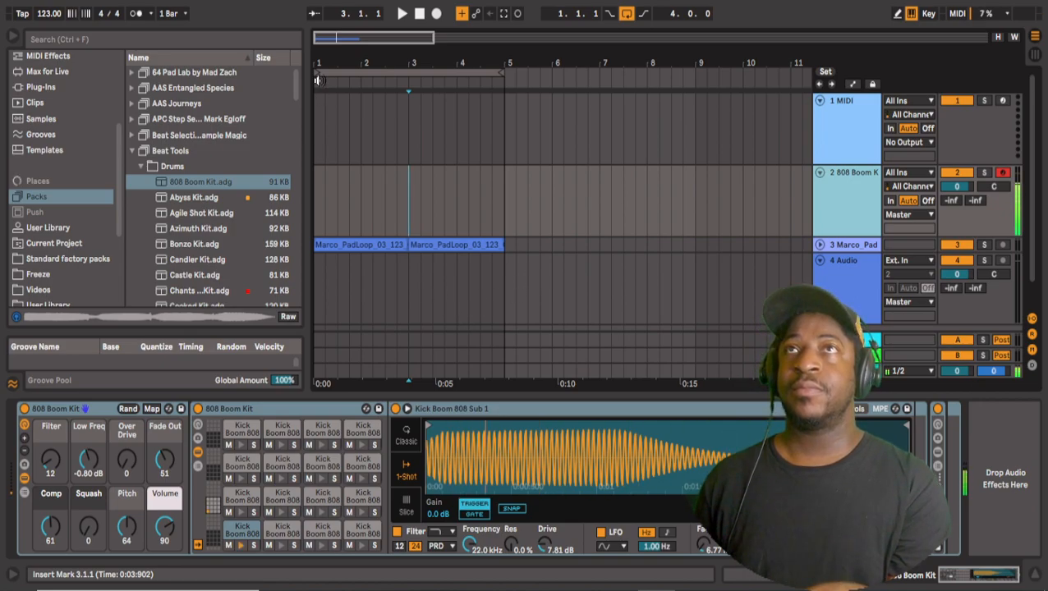
{"action": "left_click", "coordinate": [402, 14]}
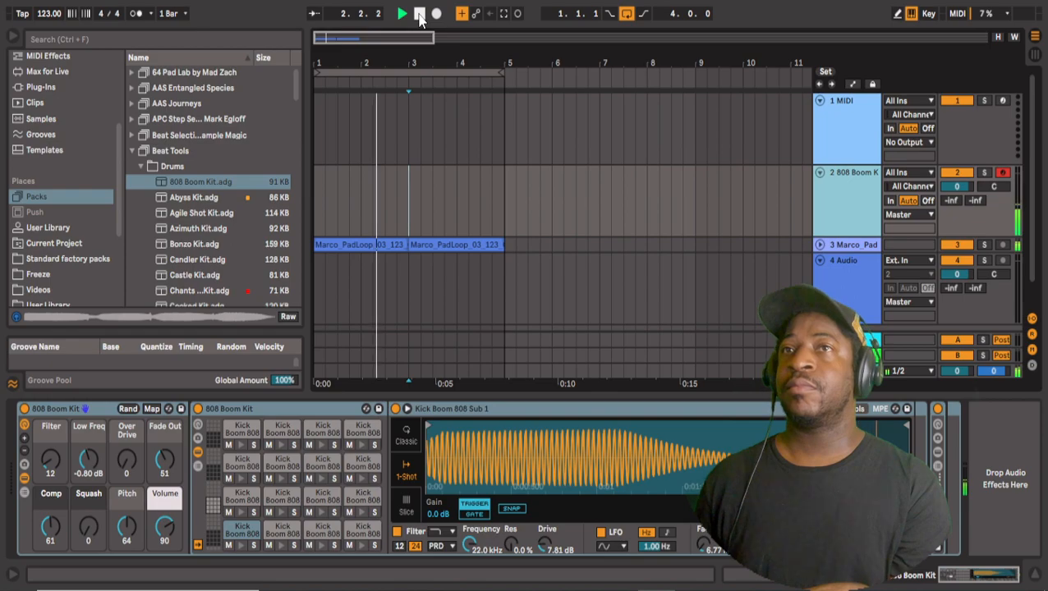
Try recording an 808 Boom Kit kick pattern over the four-bar pad loop.
{"action": "left_click", "coordinate": [419, 14]}
{"action": "left_click", "coordinate": [436, 14]}
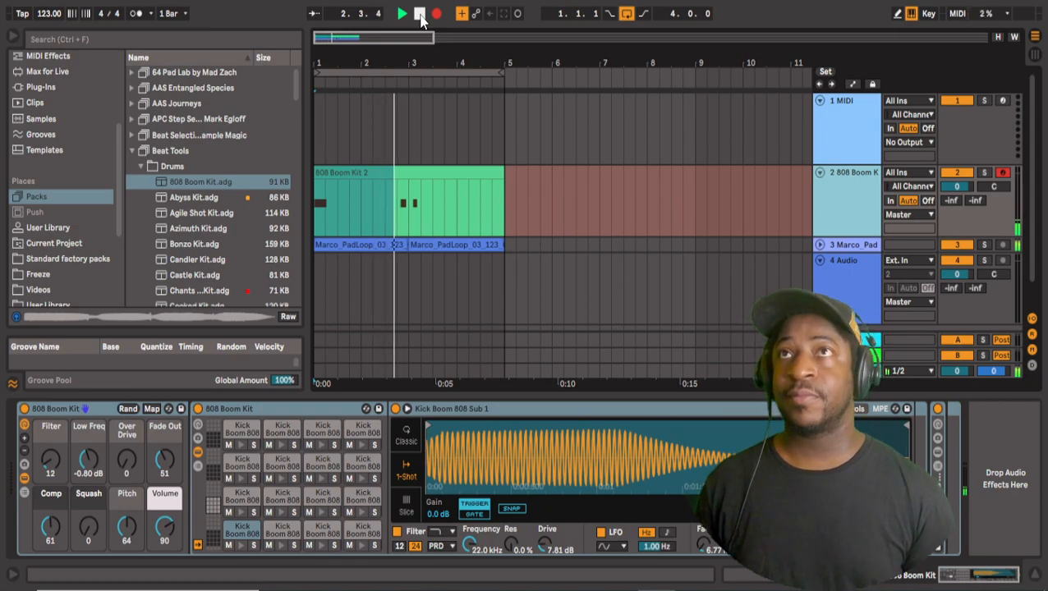
{"action": "left_click", "coordinate": [420, 15]}
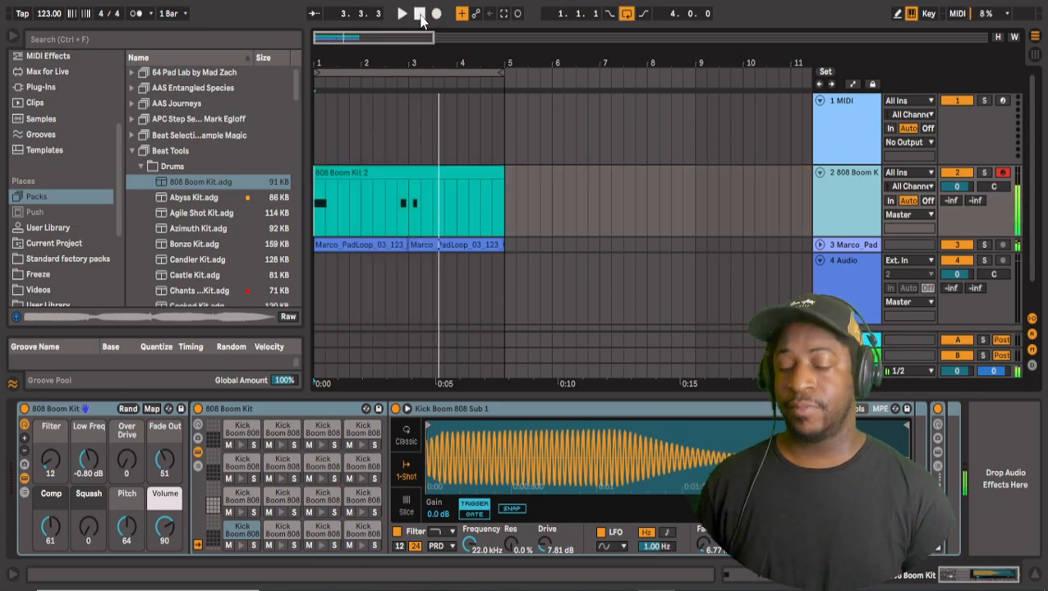
{"action": "key", "text": "ctrl+z"}
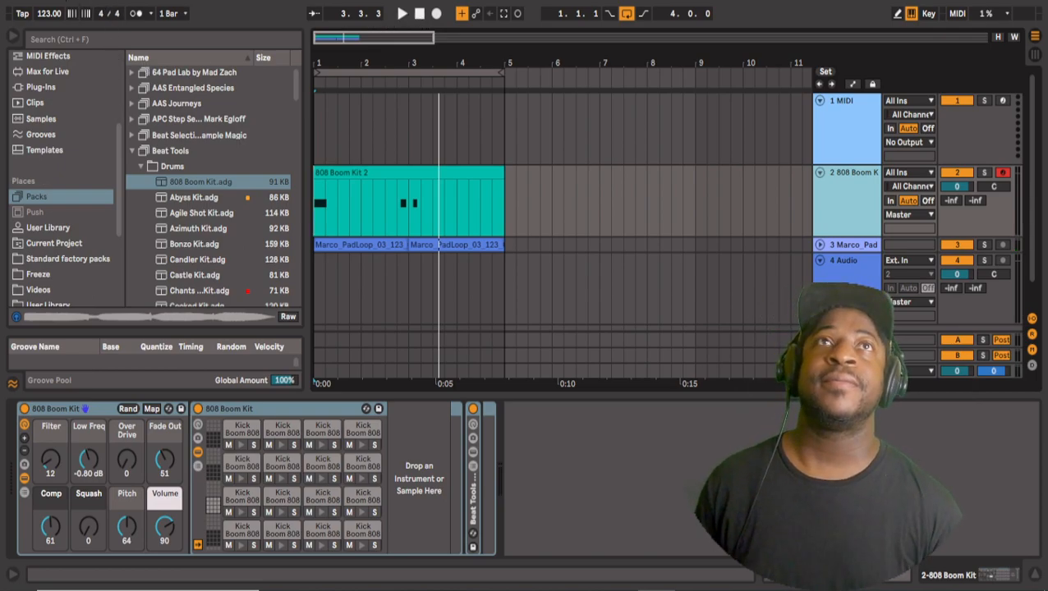
Choose a record quantization for new MIDI takes and turn on the metronome.
{"action": "left_click", "coordinate": [63, 1]}
{"action": "mouse_move", "coordinate": [187, 588]}
{"action": "left_click", "coordinate": [330, 544]}
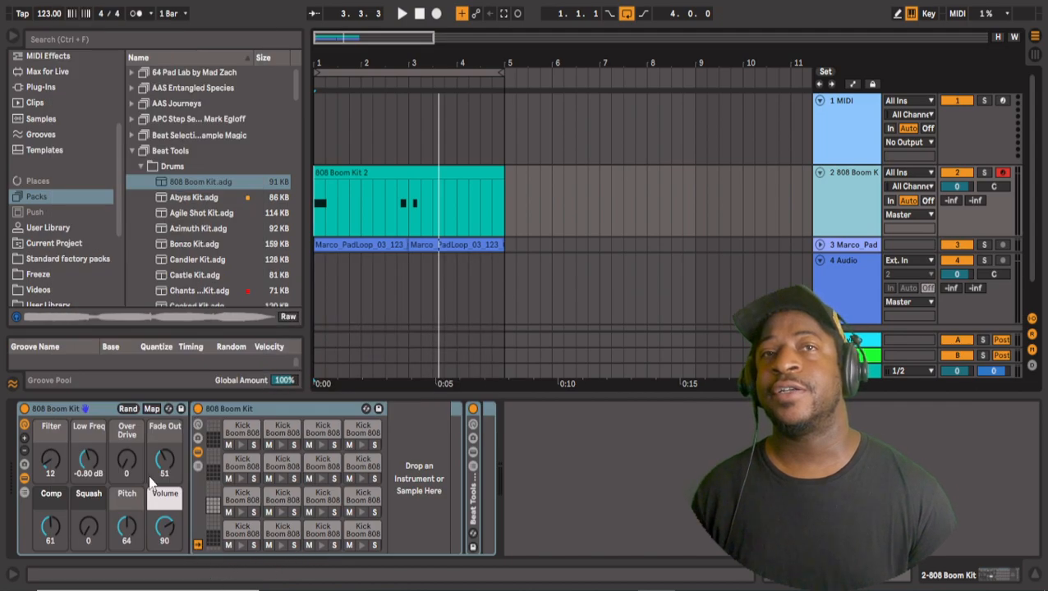
{"action": "left_click", "coordinate": [63, 1]}
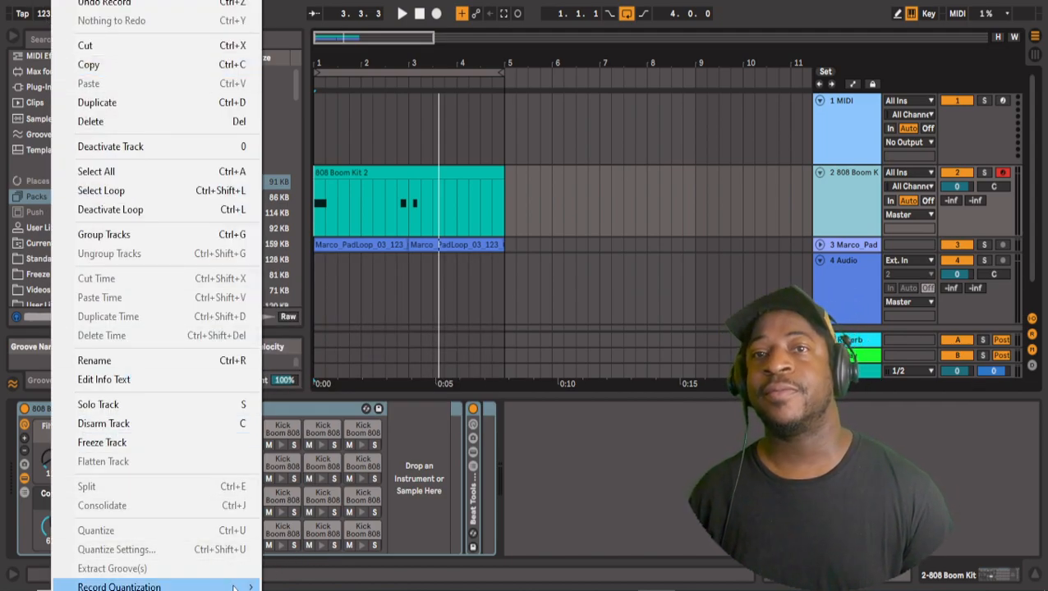
{"action": "mouse_move", "coordinate": [234, 588]}
{"action": "left_click", "coordinate": [361, 549]}
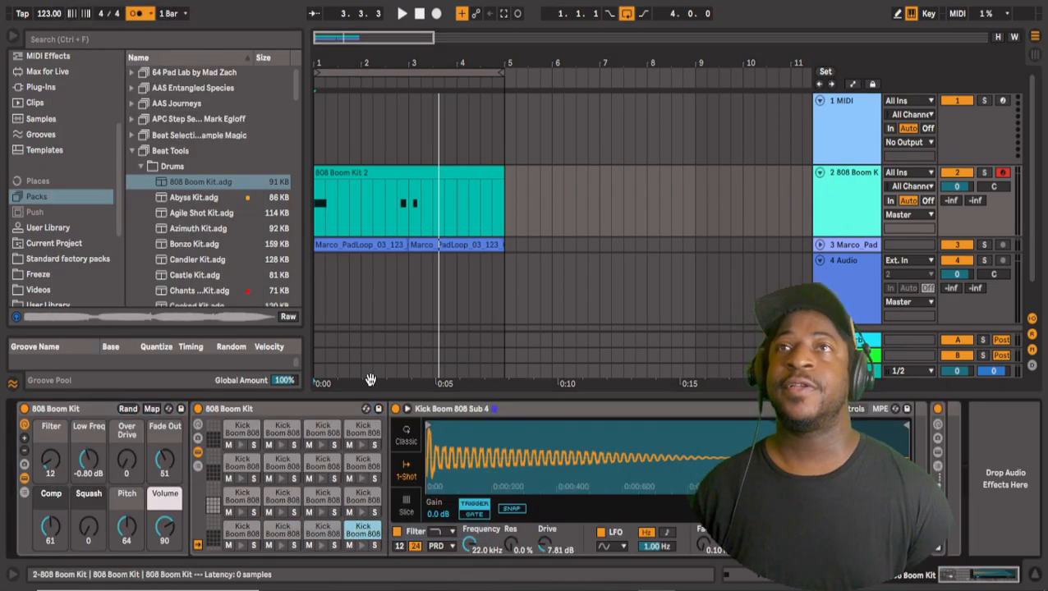
Delete the recorded 808 Boom Kit clip and return the playhead to the start of the arrangement.
{"action": "left_click", "coordinate": [419, 14]}
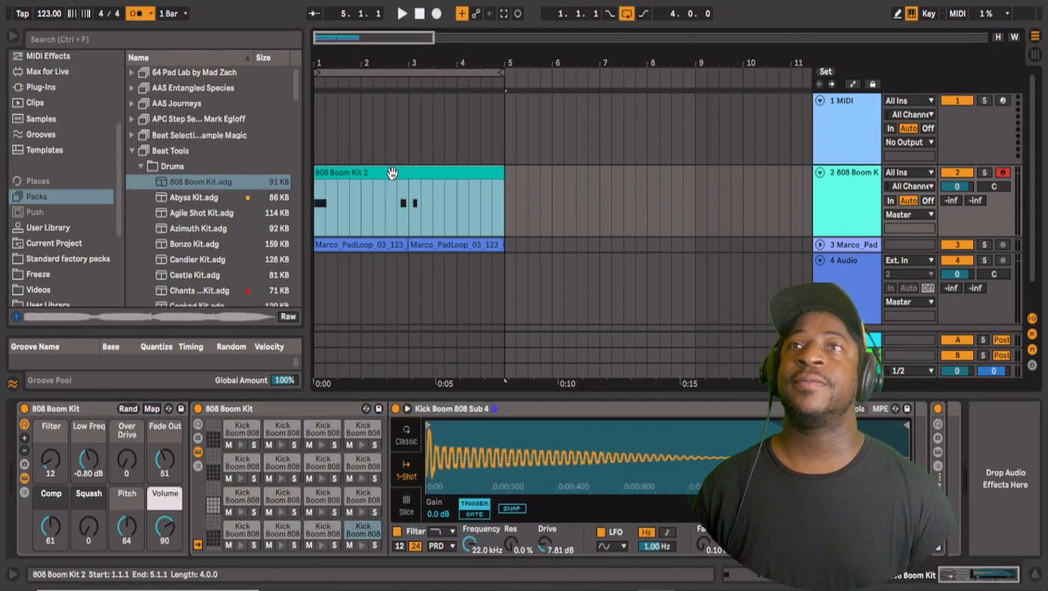
{"action": "right_click", "coordinate": [392, 173]}
{"action": "left_click", "coordinate": [414, 218]}
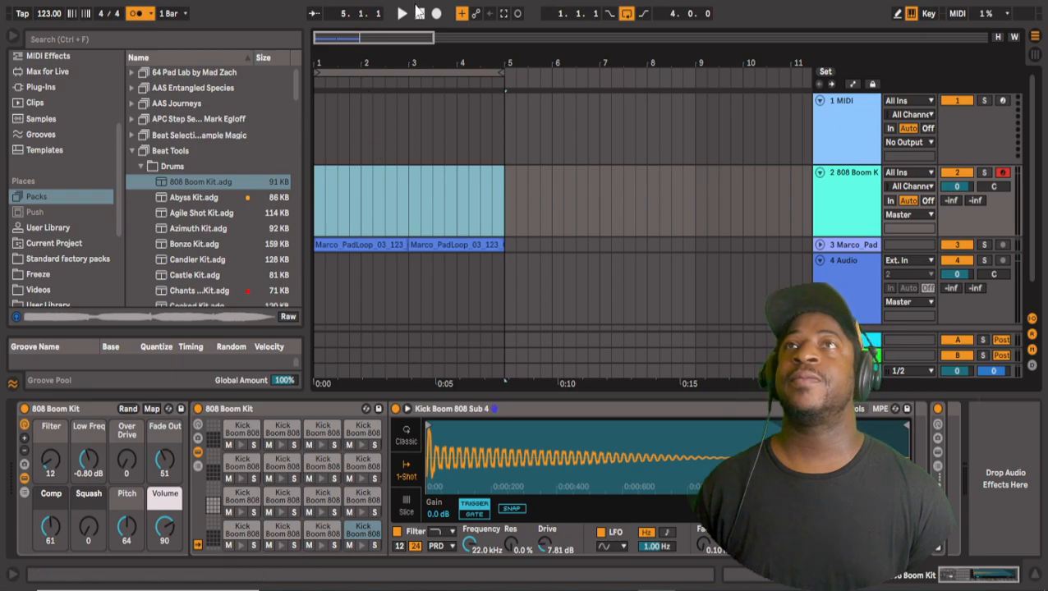
{"action": "left_click", "coordinate": [419, 13]}
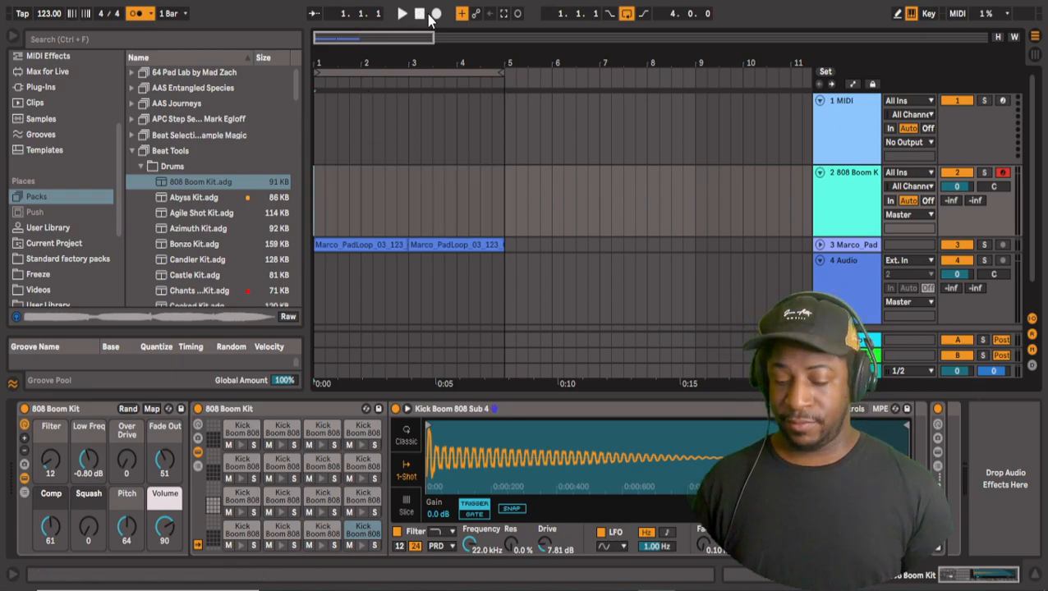
Record a new pattern with the Kick Boom 808 Sub 1 sound over the four-bar pad loop.
{"action": "key", "text": "s"}
{"action": "key", "text": "a"}
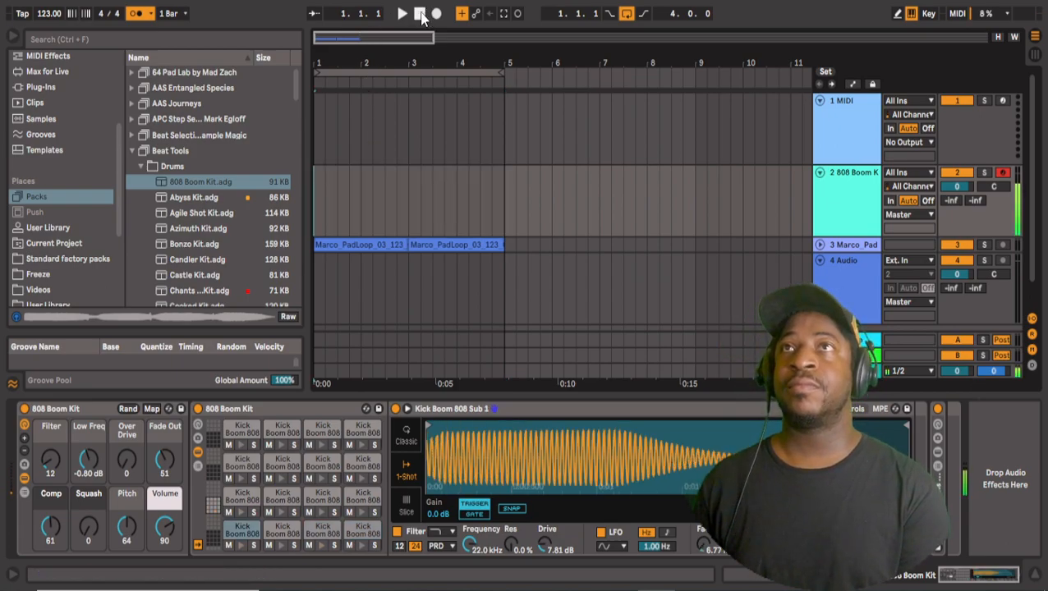
{"action": "left_click", "coordinate": [434, 15]}
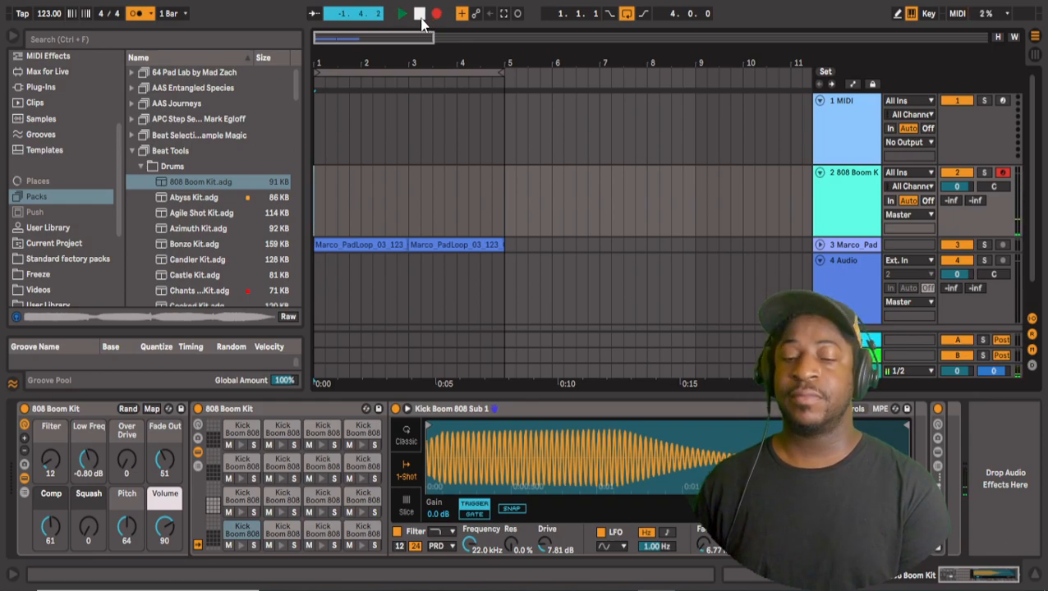
{"action": "key", "text": "a"}
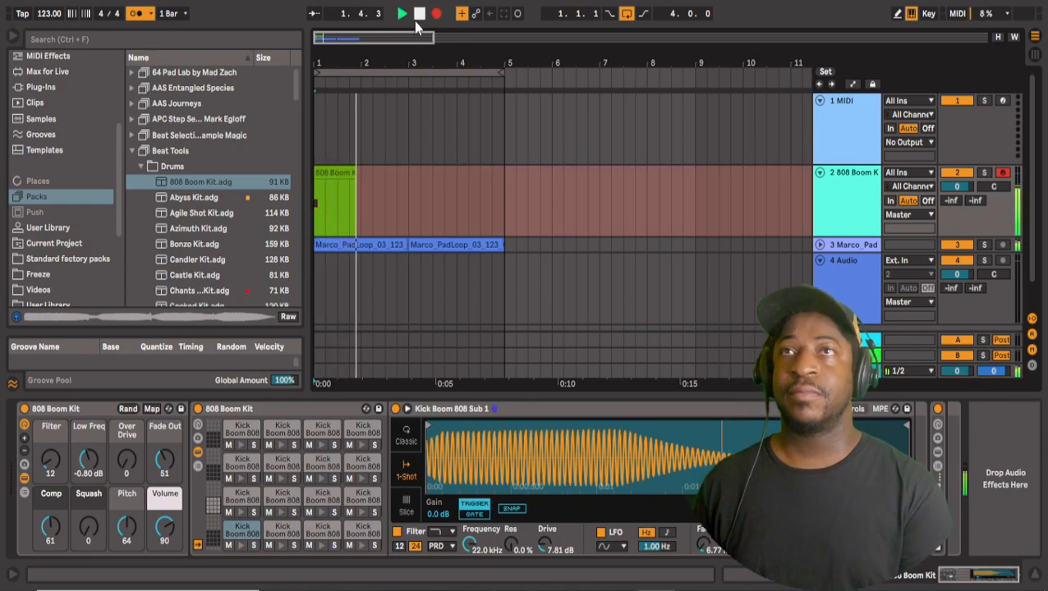
{"action": "key", "text": "a"}
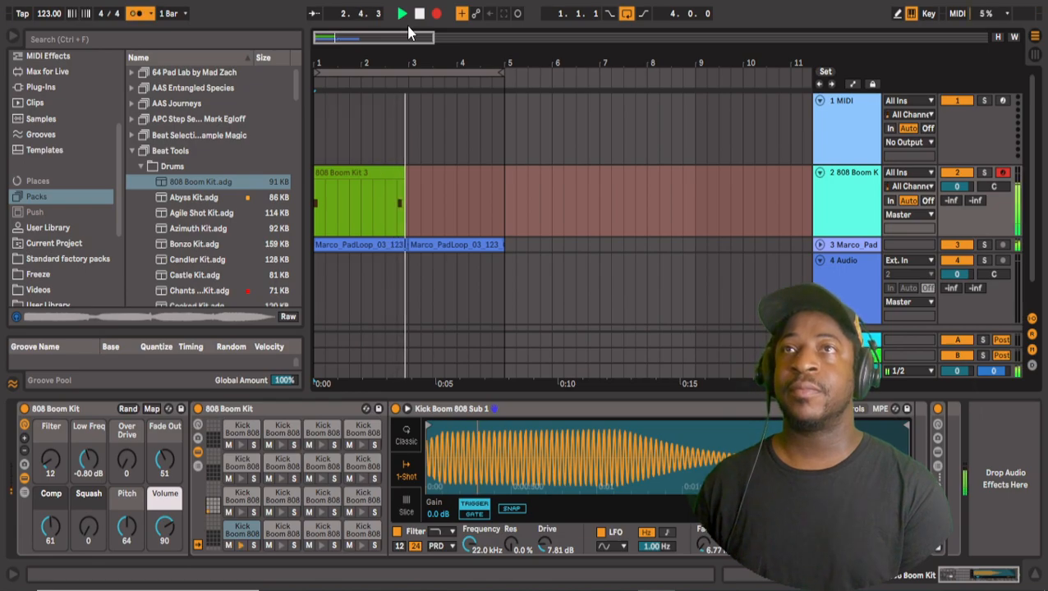
{"action": "key", "text": "a"}
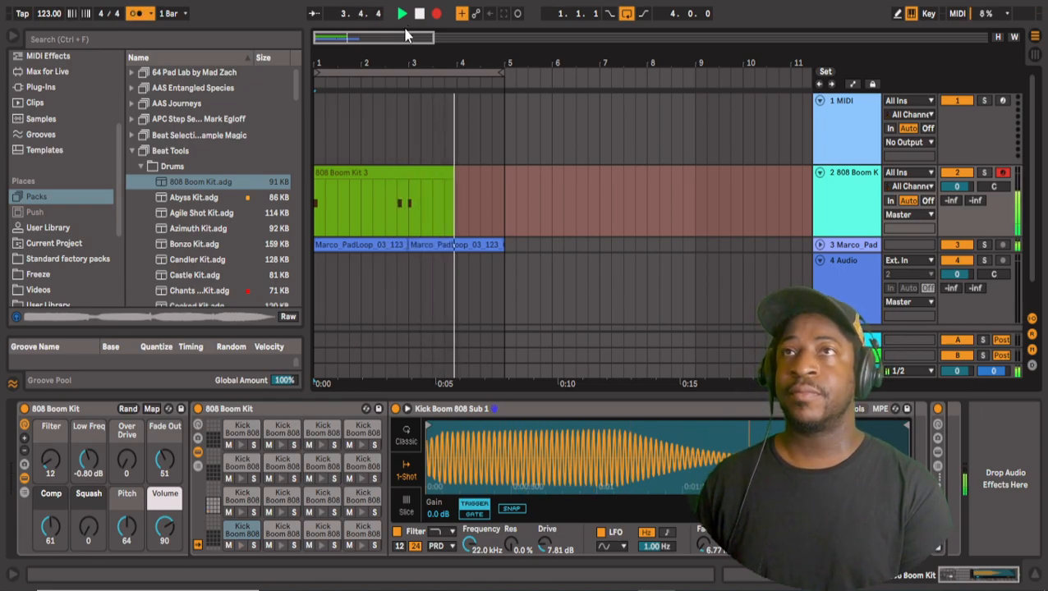
{"action": "key", "text": "a"}
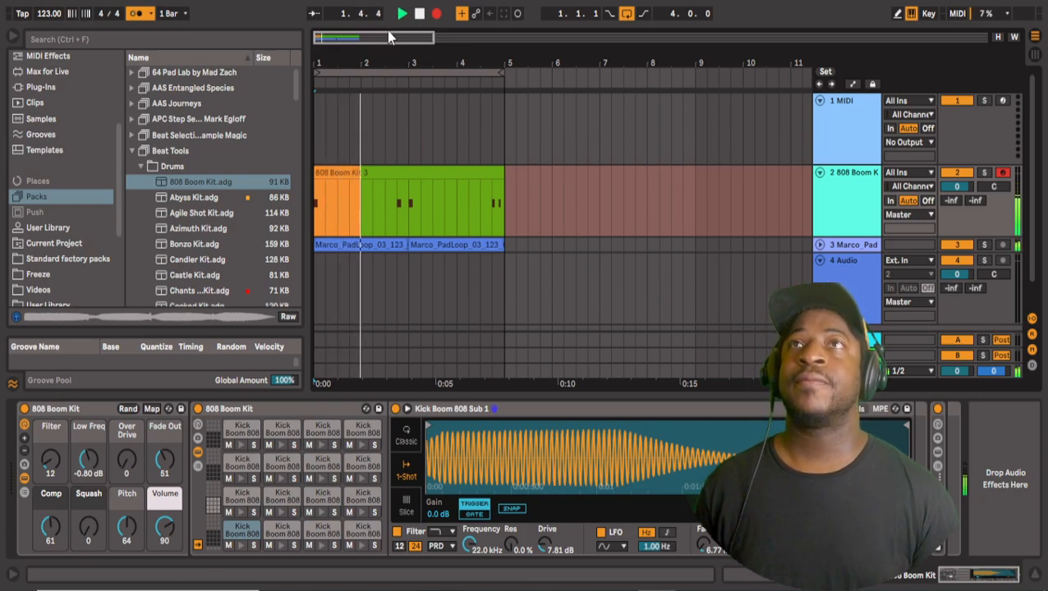
{"action": "left_click", "coordinate": [436, 15]}
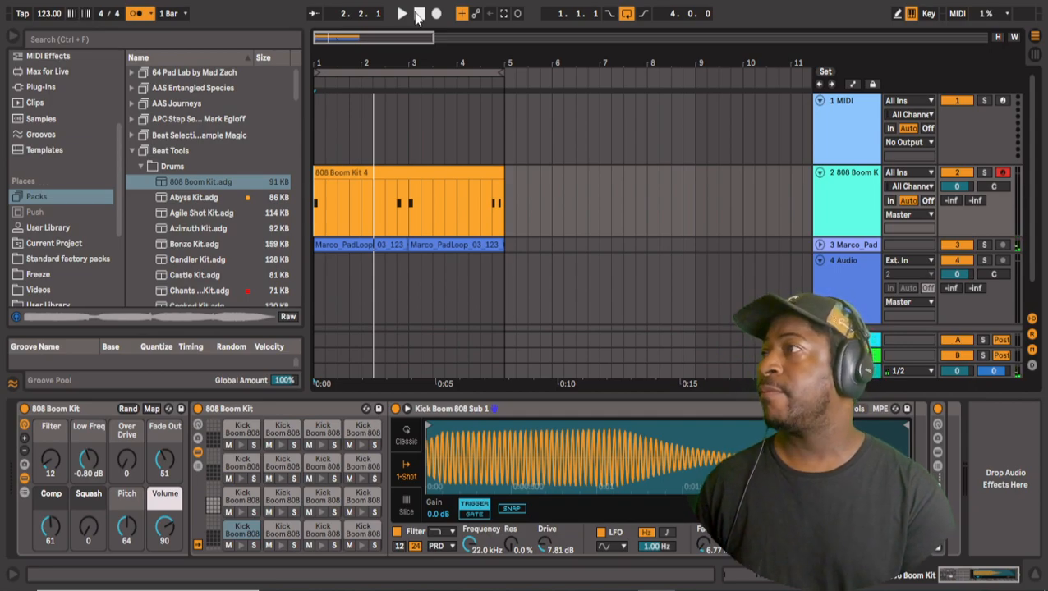
Preview the Abyss, Agile Shot, Azimuth and Bonzo kits and load the Agile Shot Kit onto the 1 MIDI track.
{"action": "left_click", "coordinate": [194, 198]}
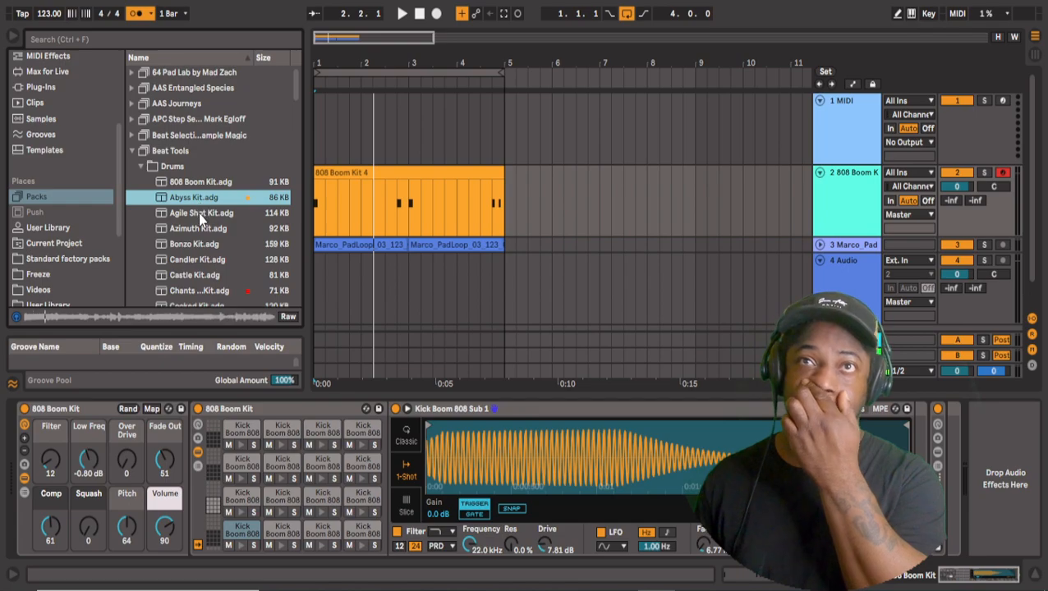
{"action": "left_click", "coordinate": [198, 213]}
{"action": "left_click", "coordinate": [200, 228]}
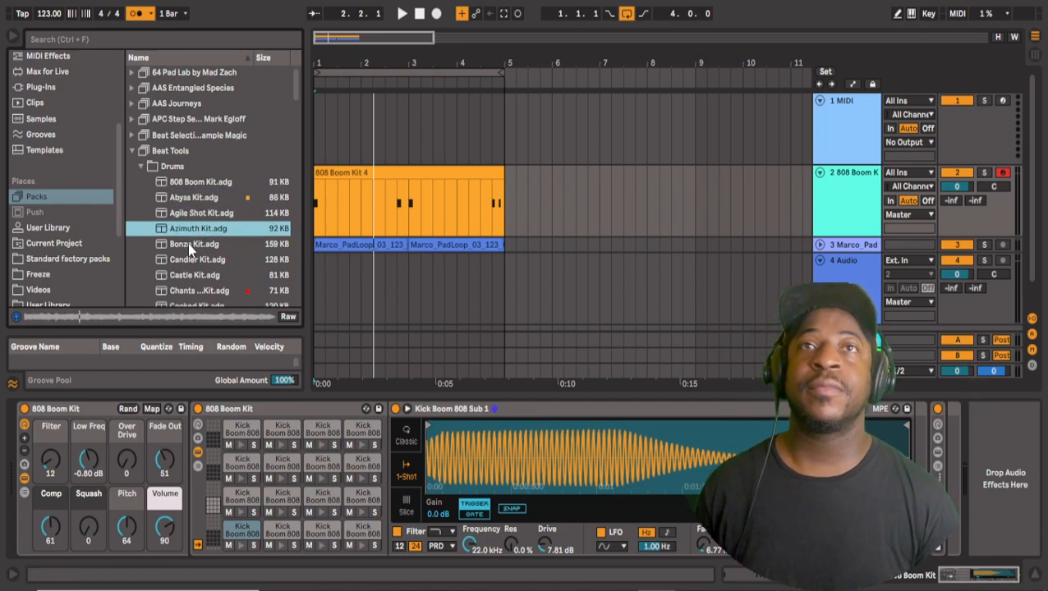
{"action": "left_click", "coordinate": [187, 243]}
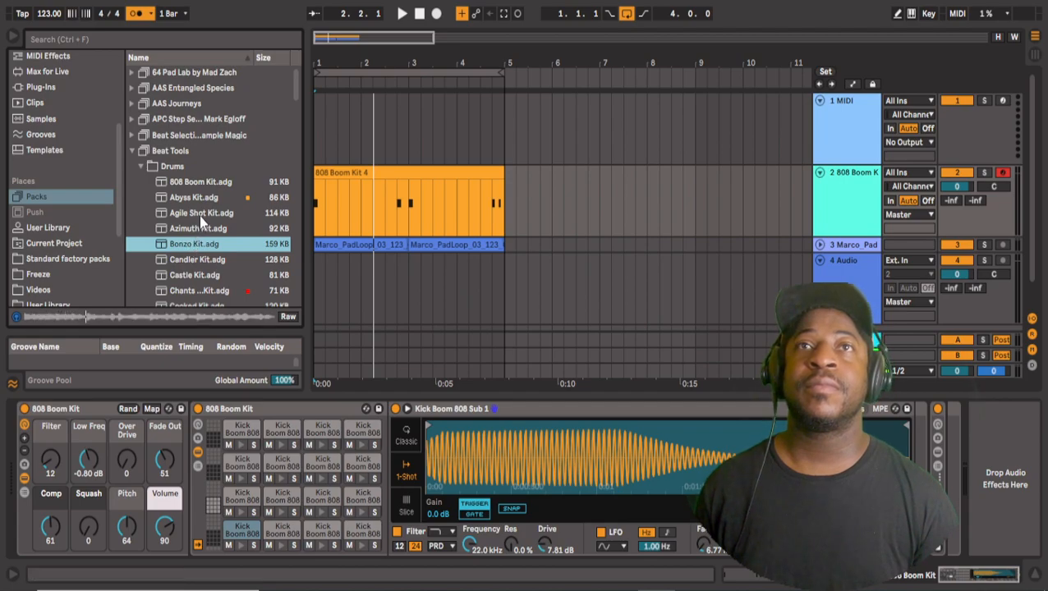
{"action": "left_click", "coordinate": [206, 214]}
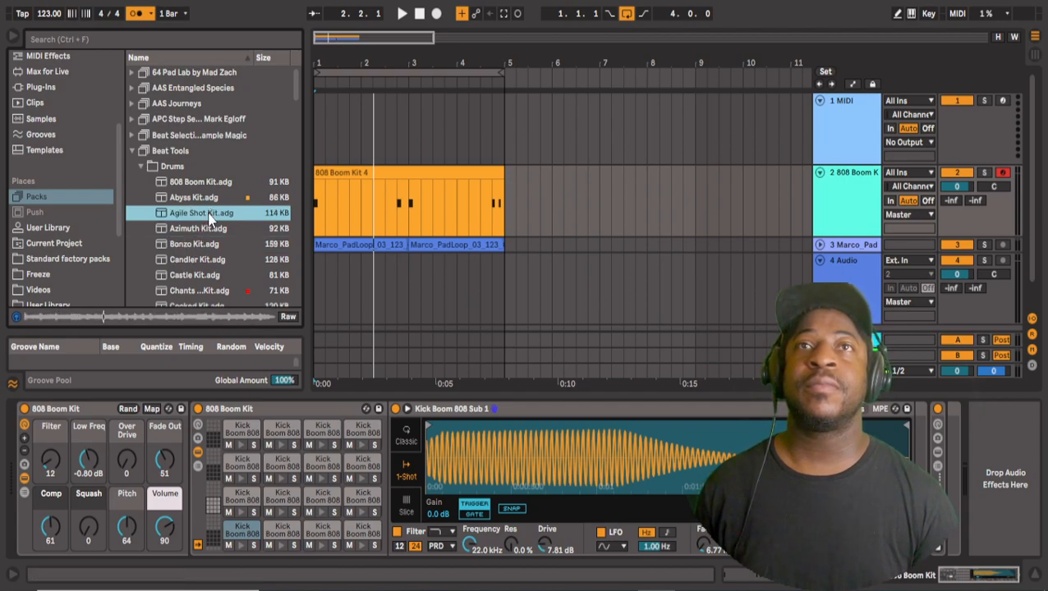
{"action": "mouse_move", "coordinate": [313, 280]}
{"action": "left_mouse_down"}
{"action": "mouse_move", "coordinate": [322, 280]}
{"action": "mouse_move", "coordinate": [321, 136]}
{"action": "left_mouse_up"}
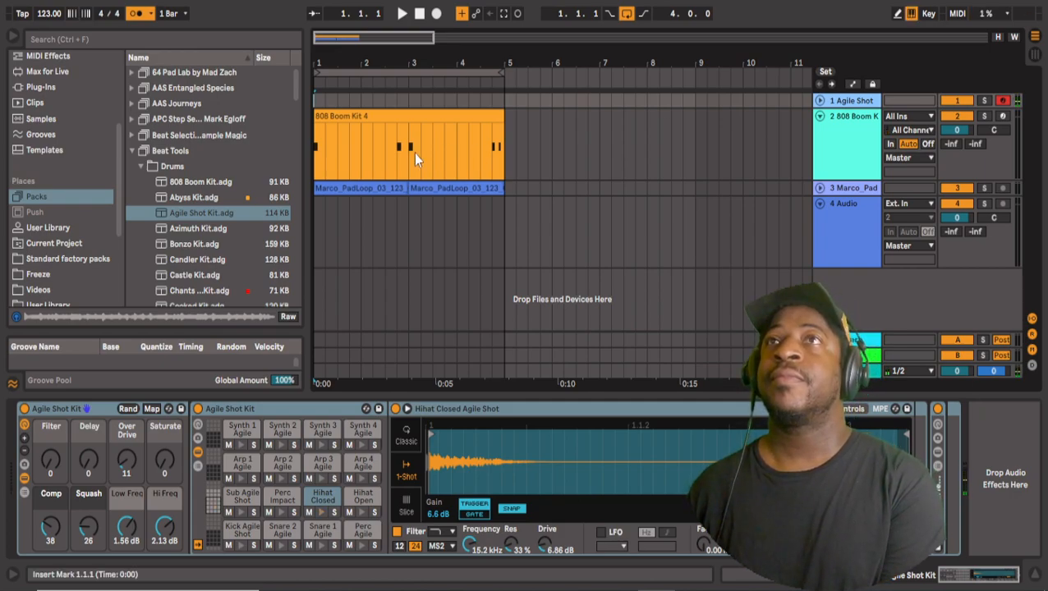
Record a closed hi-hat pattern with the Agile Shot Kit over the four-bar loop, turning the metronome off.
{"action": "left_click", "coordinate": [436, 14]}
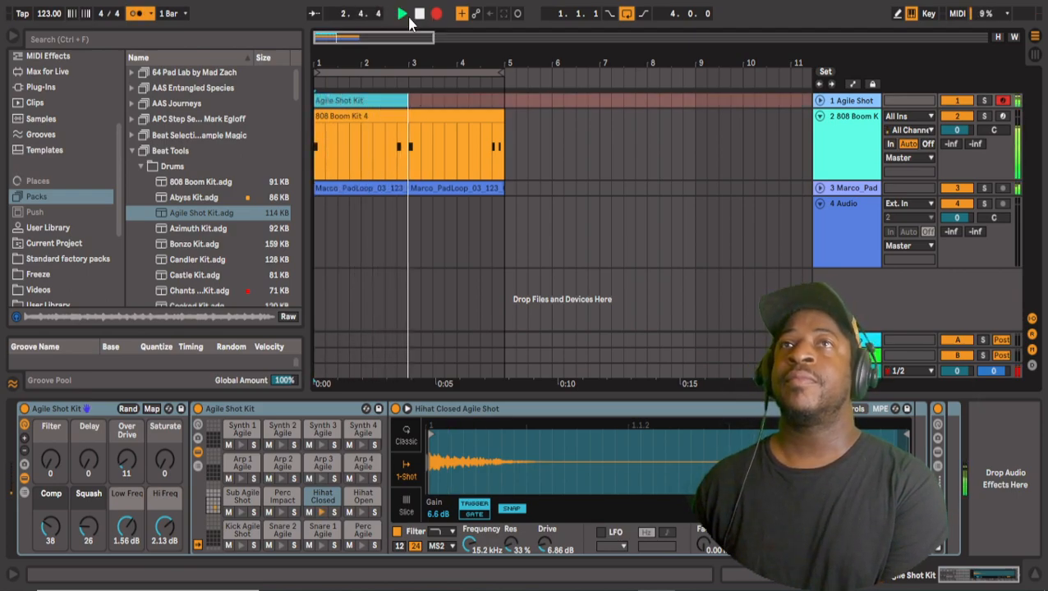
{"action": "left_click", "coordinate": [140, 11]}
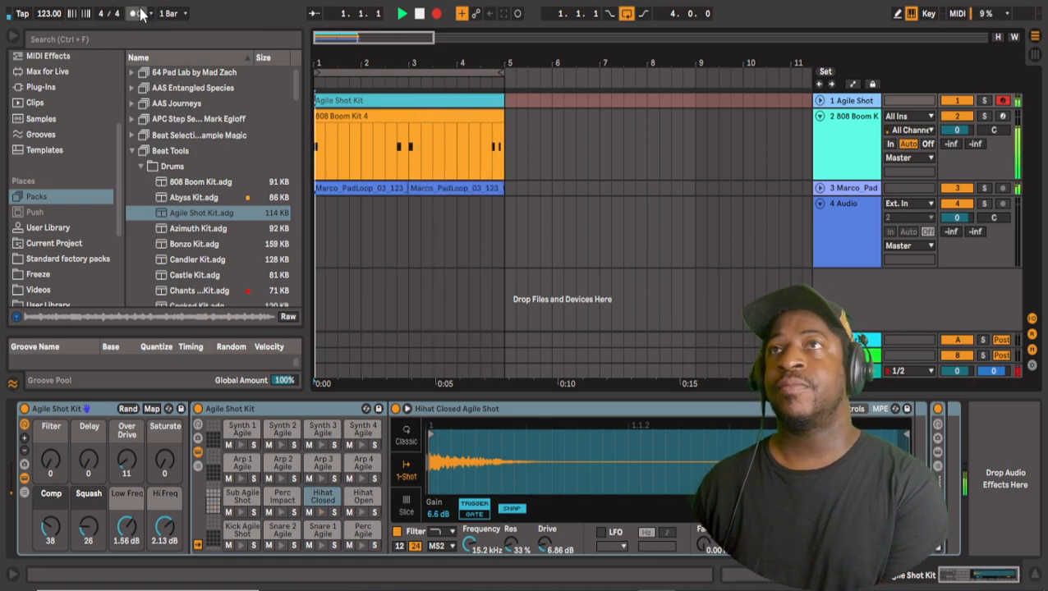
{"action": "left_click", "coordinate": [435, 18]}
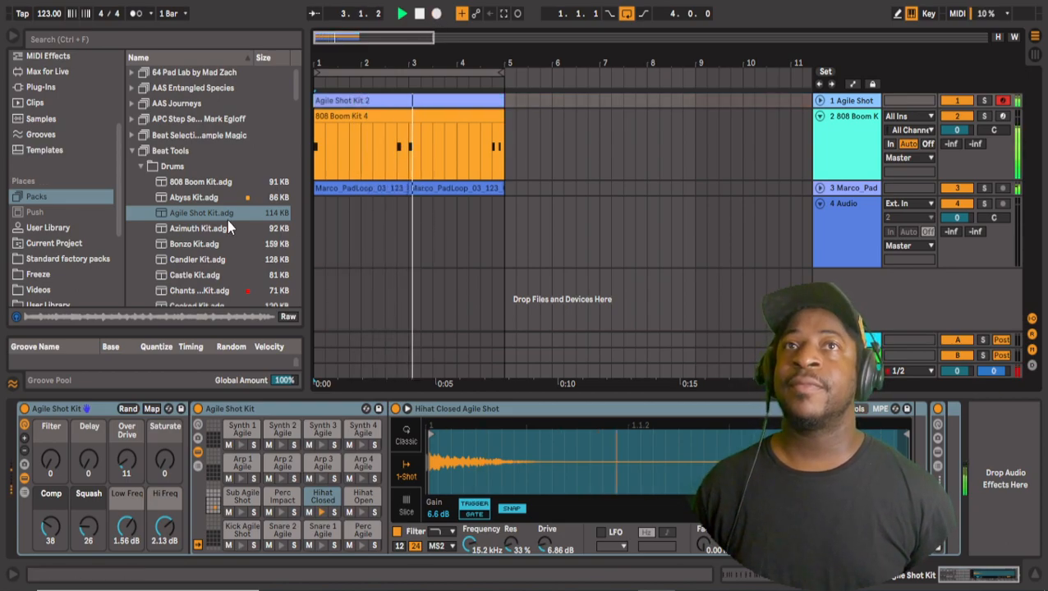
Load a second Agile Shot Kit onto a new track below 4 Audio and record a kick pattern over the loop.
{"action": "left_click_drag", "start_coordinate": [205, 216], "coordinate": [326, 287]}
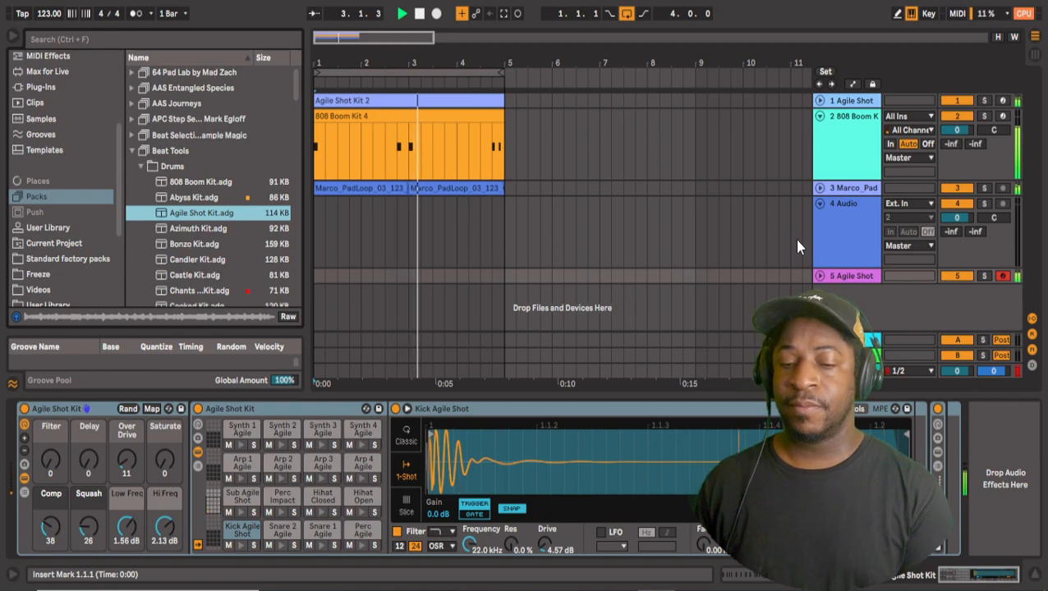
{"action": "left_click", "coordinate": [436, 14]}
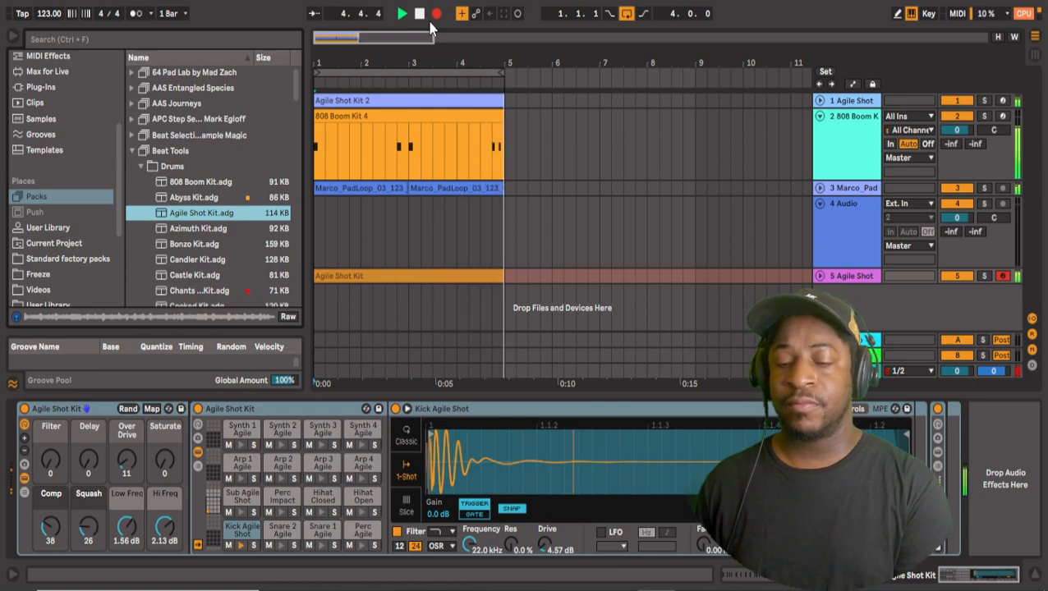
{"action": "left_click", "coordinate": [436, 13]}
{"action": "left_click", "coordinate": [402, 13]}
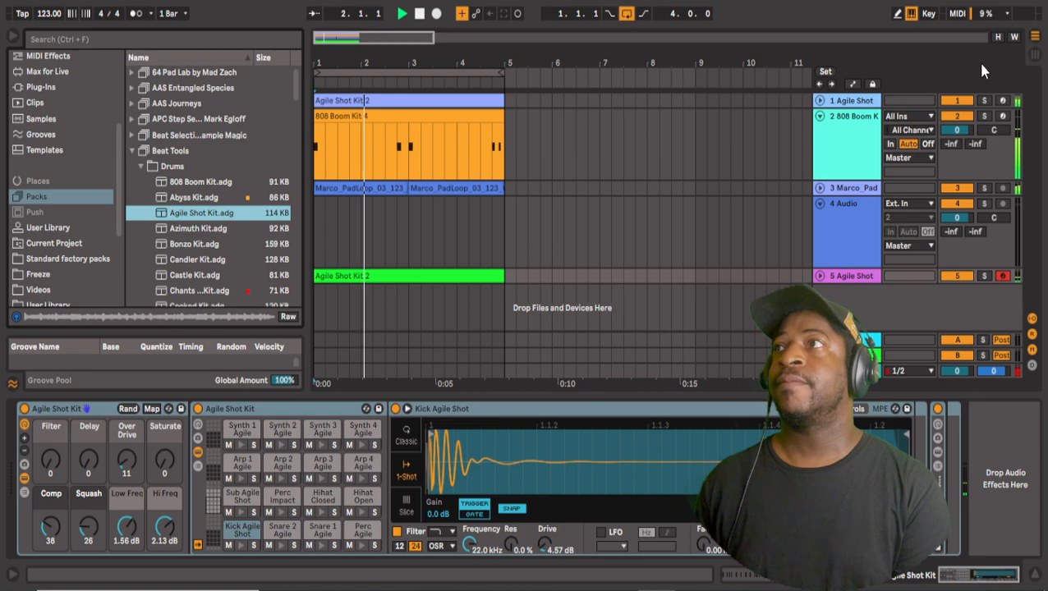
Check the level balance of the drum and pad tracks in Session View with the Kick Agile Shot pad selected.
{"action": "key", "text": "Tab"}
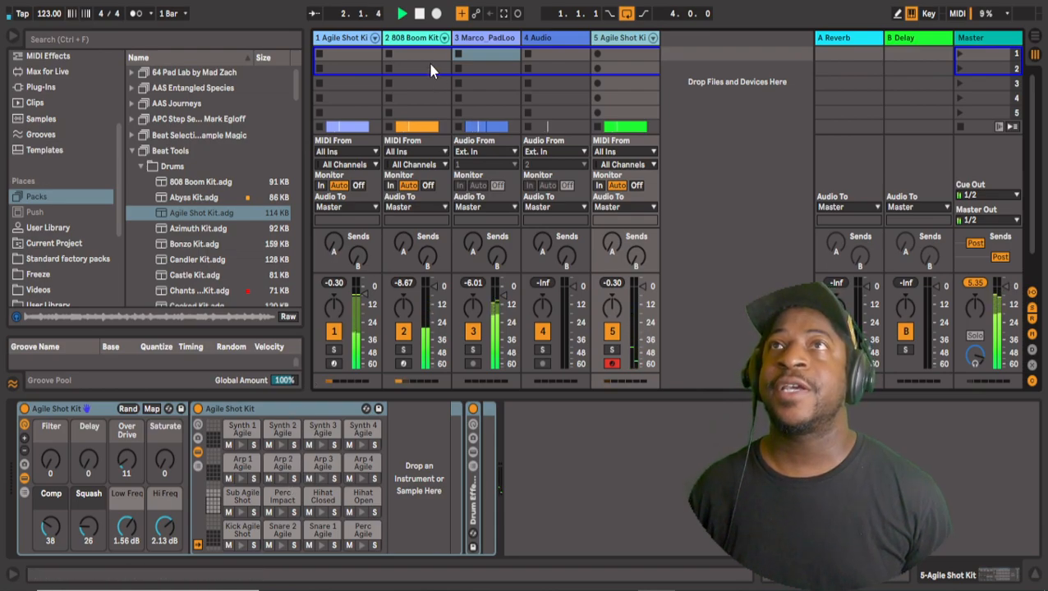
{"action": "left_click", "coordinate": [420, 15]}
{"action": "left_click", "coordinate": [238, 531]}
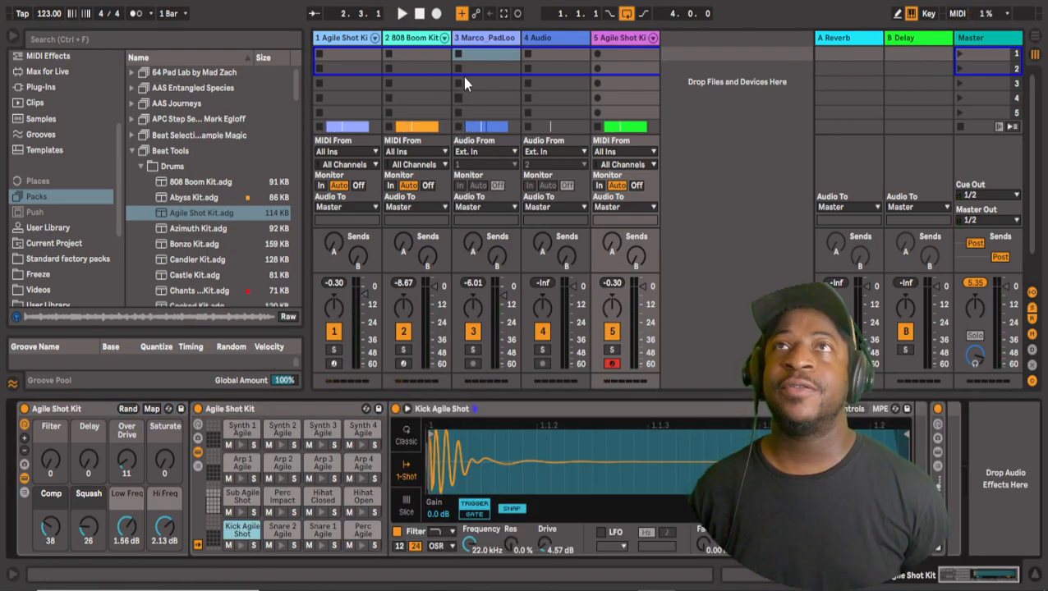
{"action": "left_click", "coordinate": [403, 14]}
{"action": "left_click", "coordinate": [420, 15]}
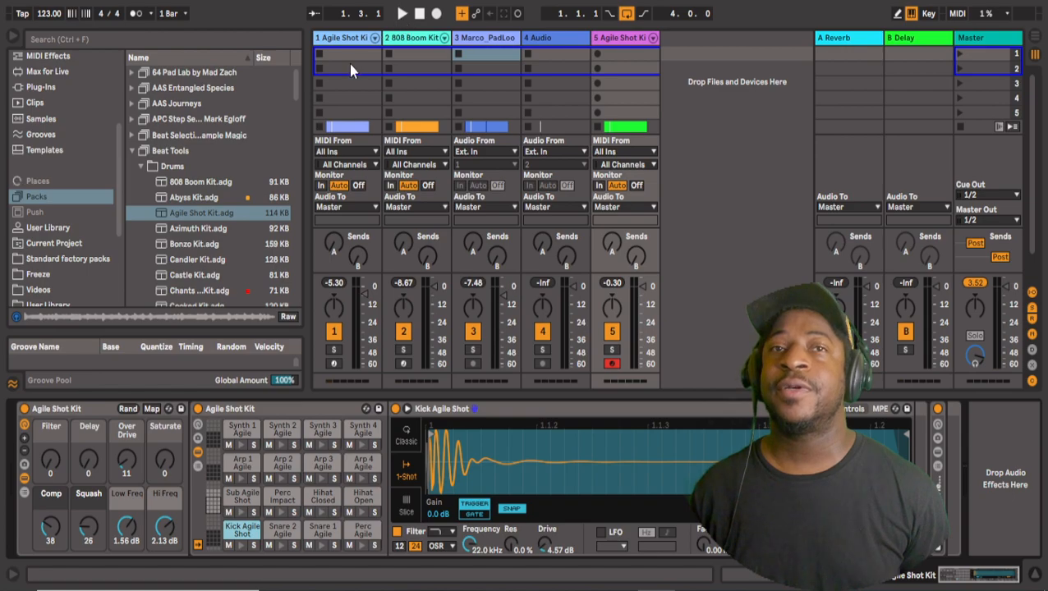
Set the kick track's Agile Shot Kit Filter to 91 and lower the master volume to -1.6 dB.
{"action": "left_click", "coordinate": [402, 14]}
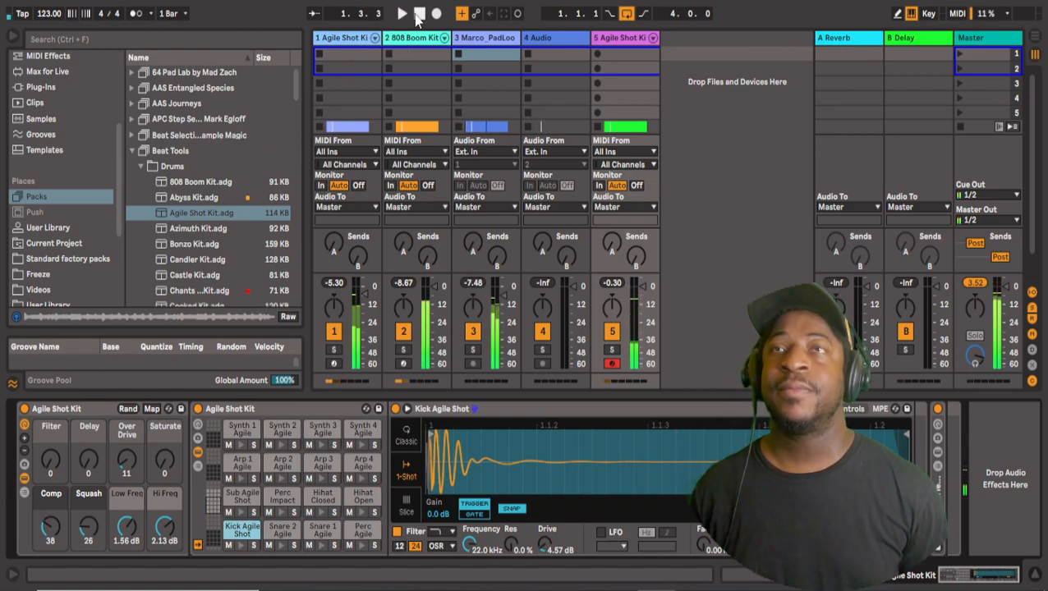
{"action": "left_click", "coordinate": [419, 14]}
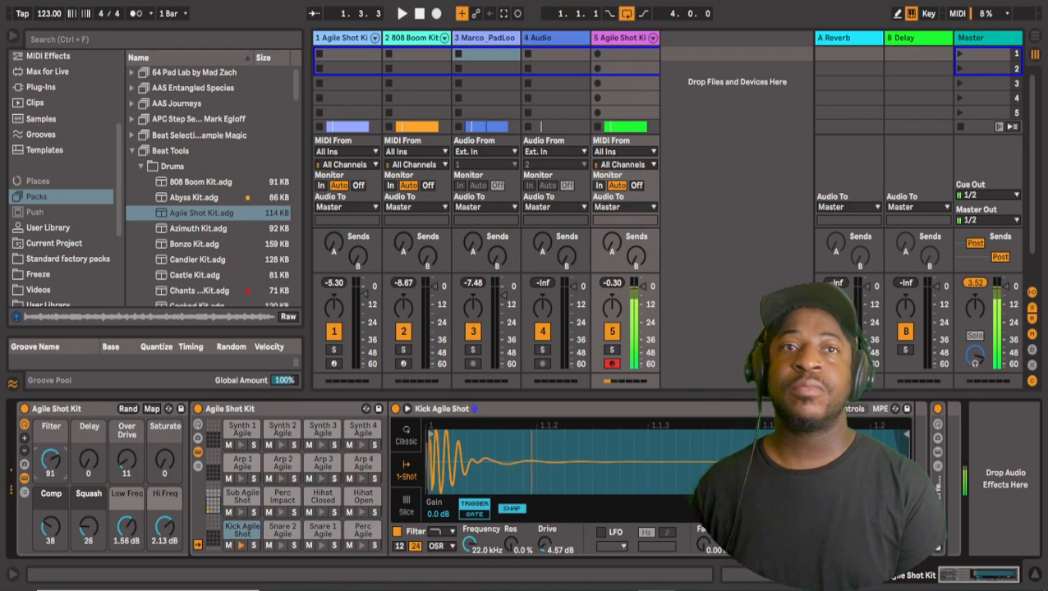
{"action": "left_click", "coordinate": [405, 14]}
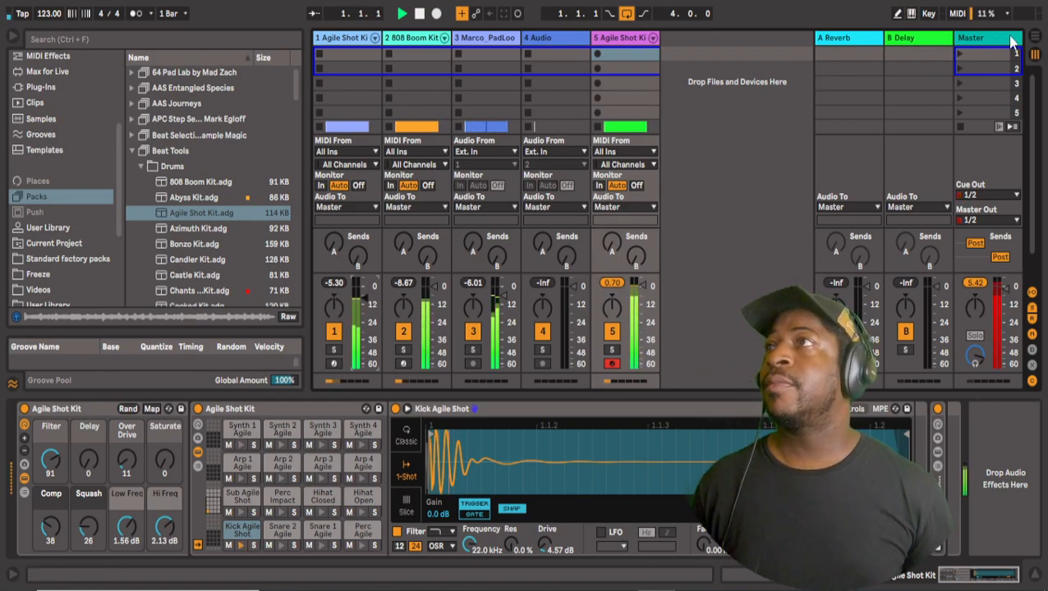
Load a third Agile Shot Kit onto a new track below the kick track in Arrangement View.
{"action": "key", "text": "Tab"}
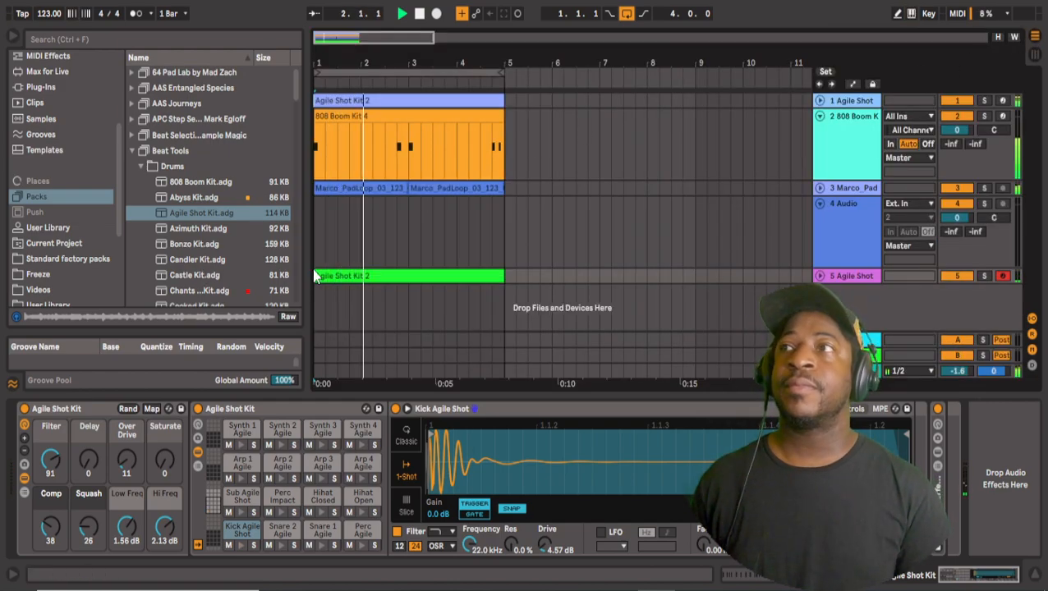
{"action": "left_click_drag", "start_coordinate": [209, 212], "coordinate": [316, 299]}
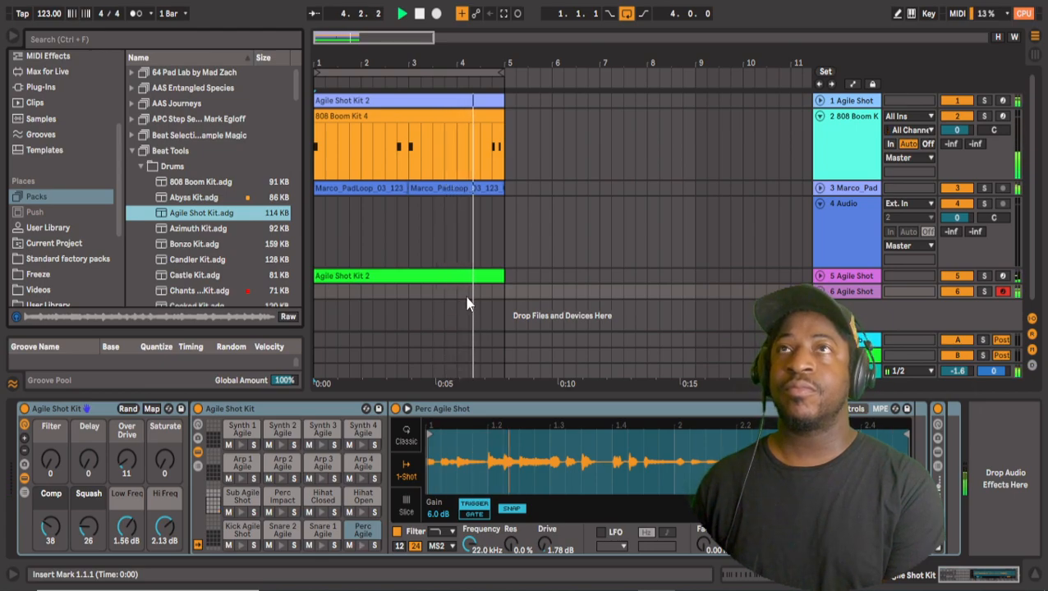
Record a pattern with the Perc Agile pad on the sixth track across the four-bar loop.
{"action": "left_click", "coordinate": [419, 16]}
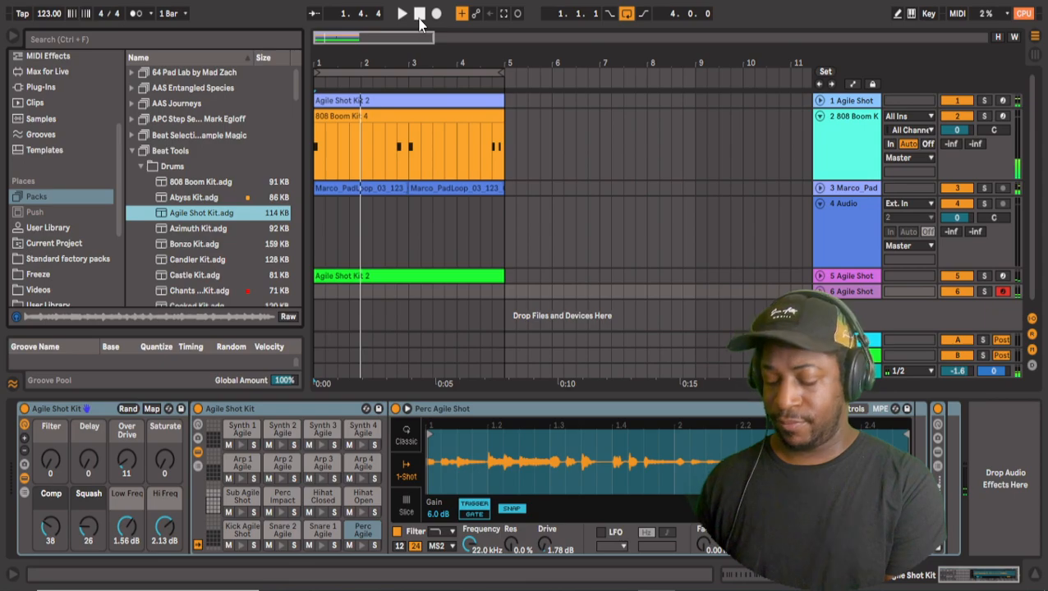
{"action": "key", "text": "u"}
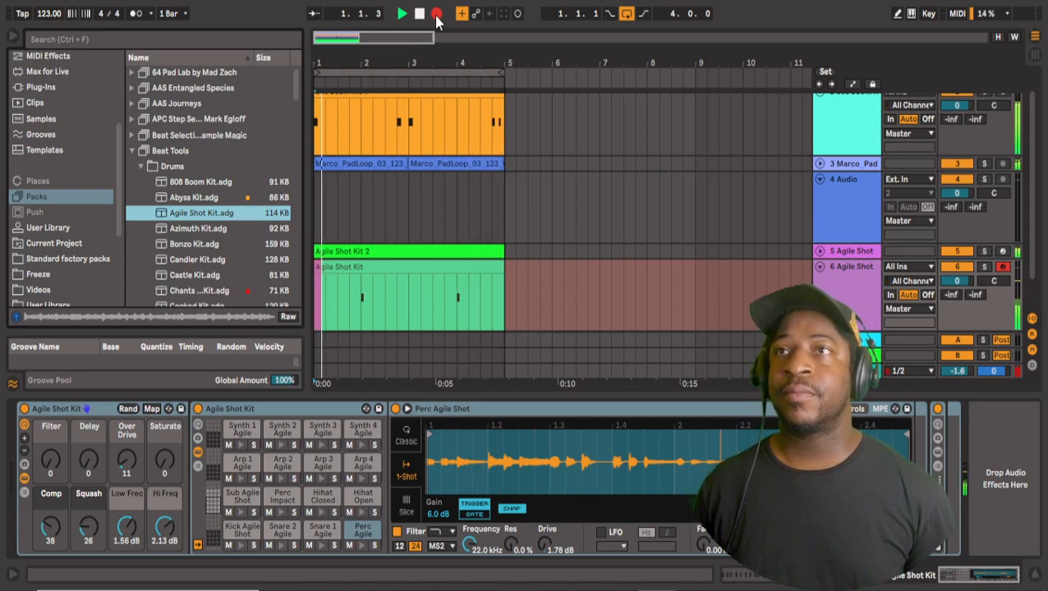
{"action": "left_click", "coordinate": [437, 18]}
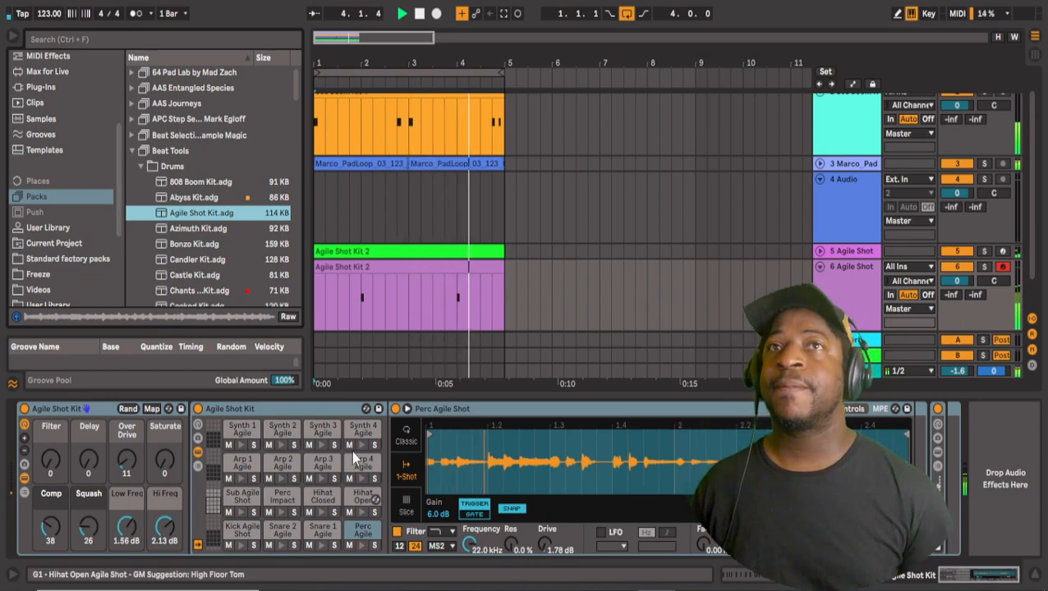
{"action": "left_click", "coordinate": [417, 16]}
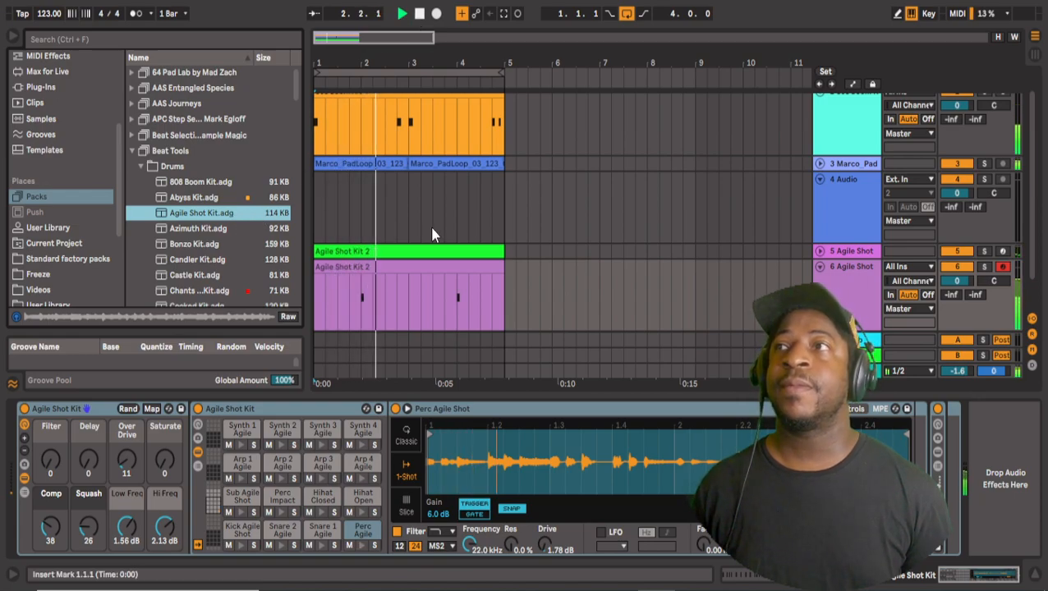
Load a fourth Agile Shot Kit onto a new track below the percussion track and audition its snare pads over the loop.
{"action": "scroll", "coordinate": [433, 236], "scroll_direction": "down", "scroll_amount": 2}
{"action": "left_click_drag", "start_coordinate": [191, 214], "coordinate": [339, 312]}
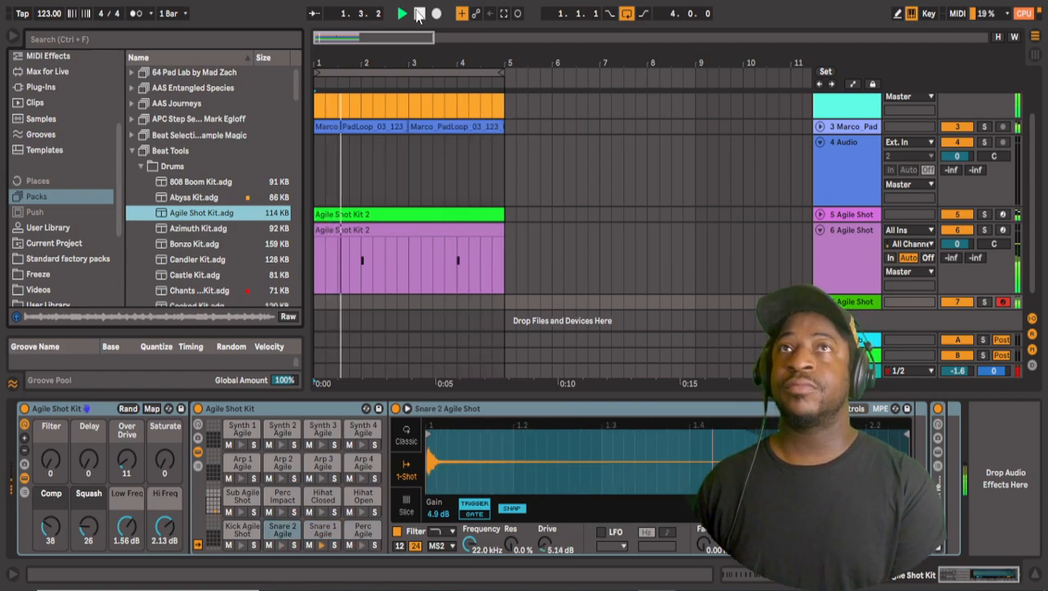
{"action": "left_click", "coordinate": [419, 14]}
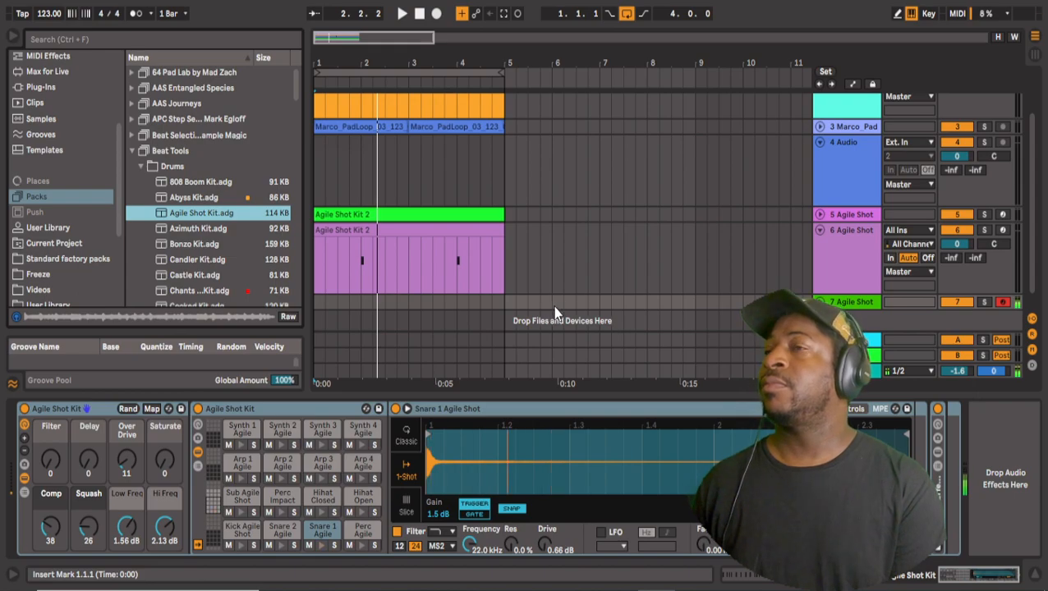
Check the levels in Session View and record a snare pattern on the seventh track over the four-bar loop in Arrangement View.
{"action": "left_click", "coordinate": [1033, 57]}
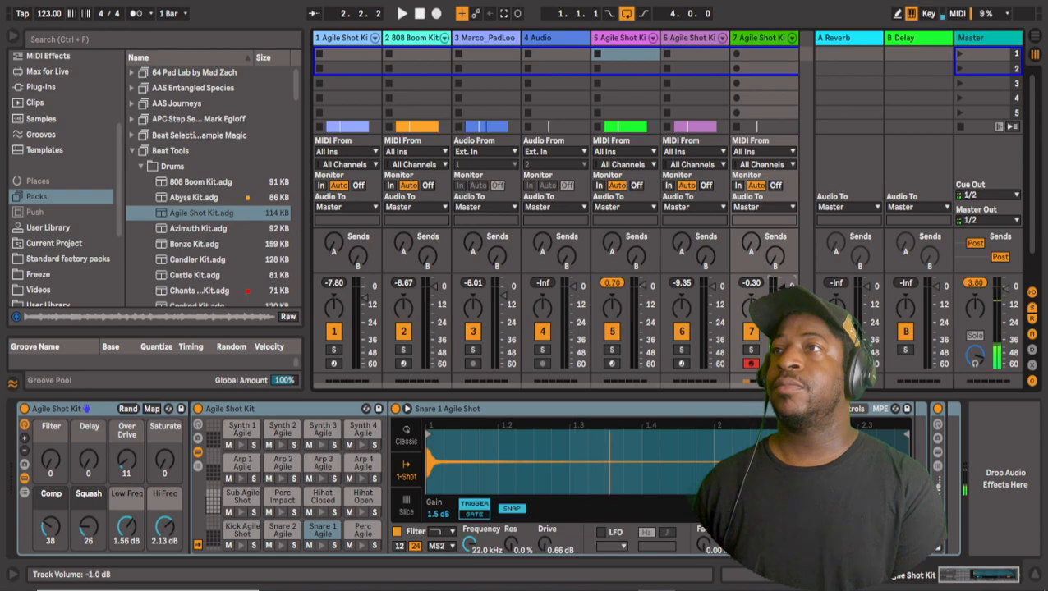
{"action": "left_click", "coordinate": [1033, 38]}
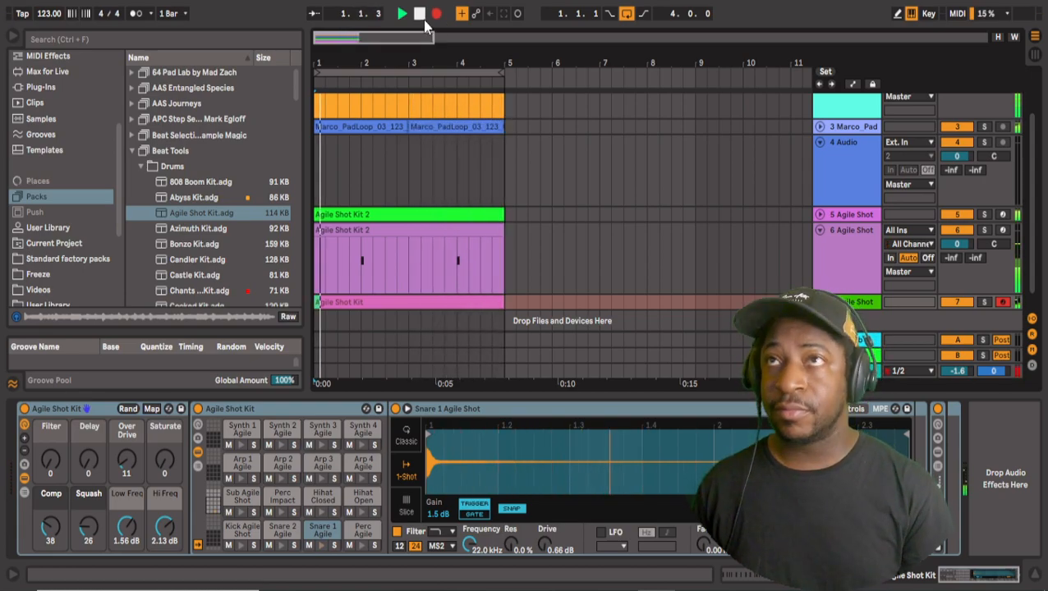
{"action": "left_click", "coordinate": [435, 14]}
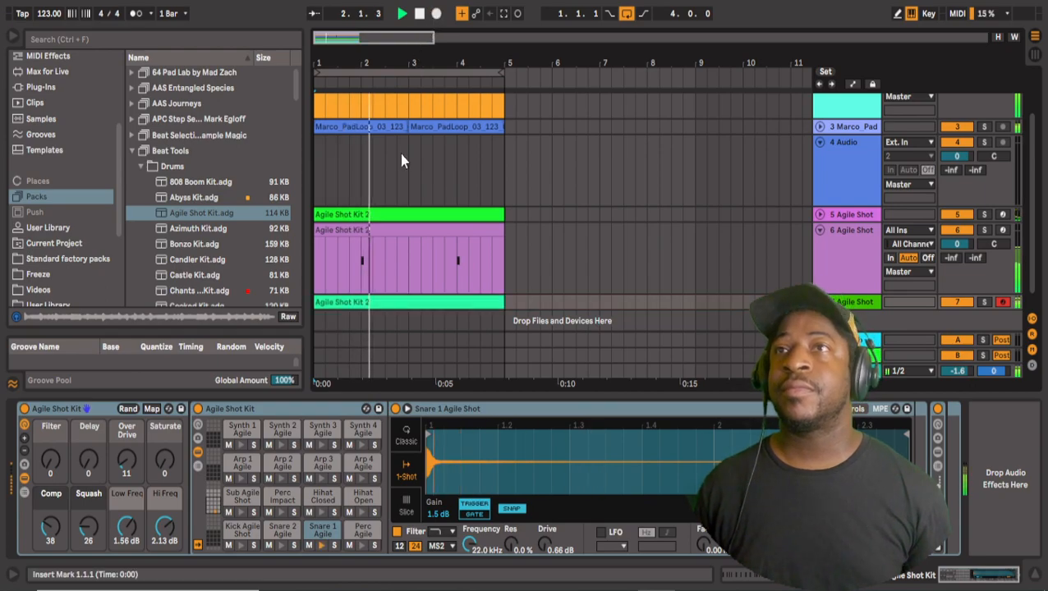
Fold the percussion, 4 Audio and 808 Boom Kit tracks in the arrangement and stop playback.
{"action": "left_click", "coordinate": [818, 230]}
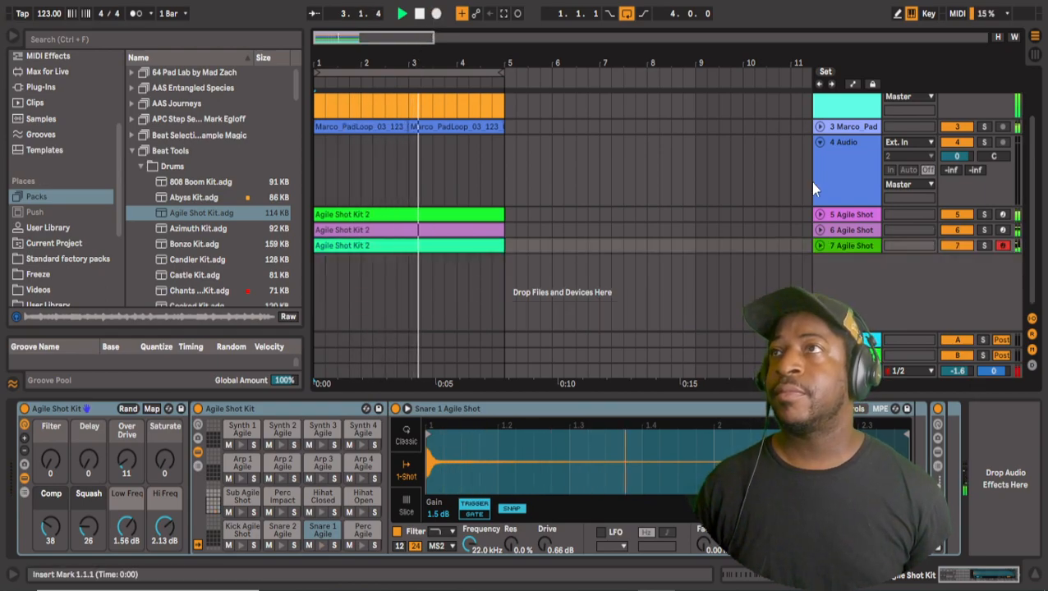
{"action": "left_click", "coordinate": [819, 142]}
{"action": "left_click", "coordinate": [819, 116]}
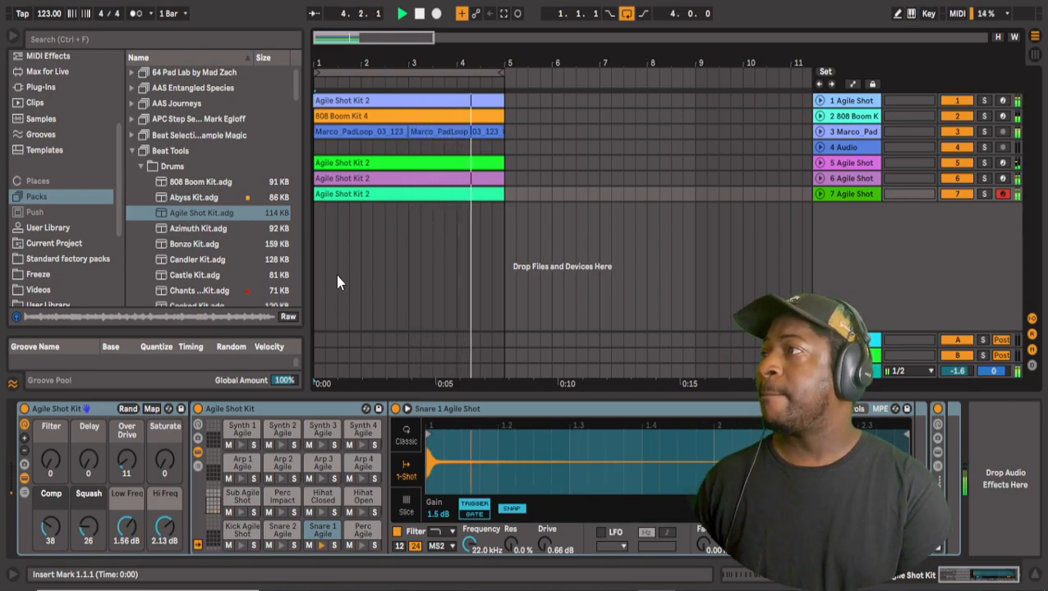
{"action": "left_click", "coordinate": [420, 16]}
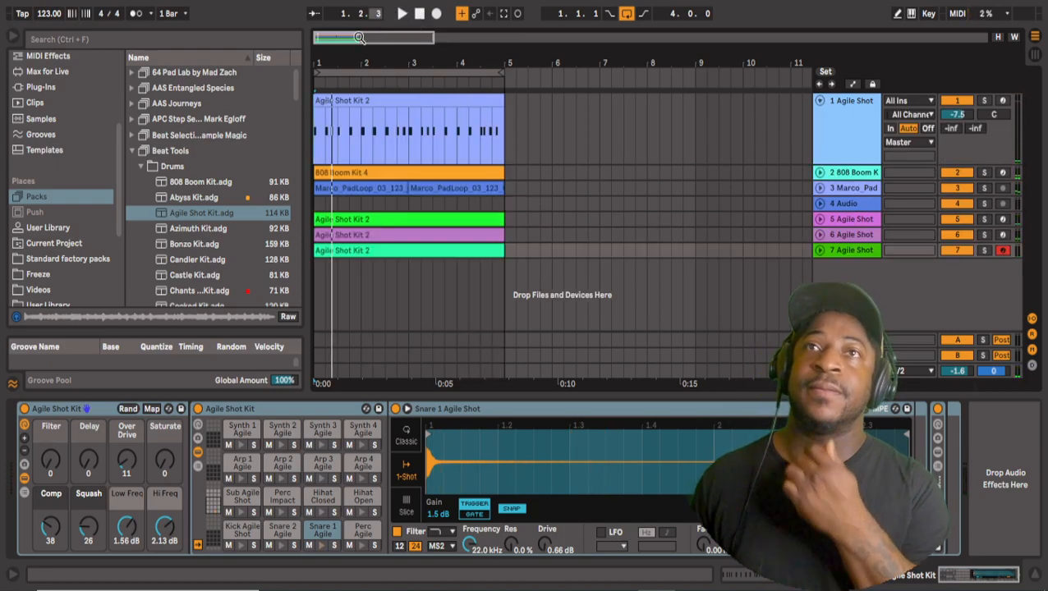
Preview the Beat Tools kits from Azimuth to Chants and load Castle Kit onto a new track below the seventh track.
{"action": "scroll", "coordinate": [275, 200], "scroll_direction": "down", "scroll_amount": 1}
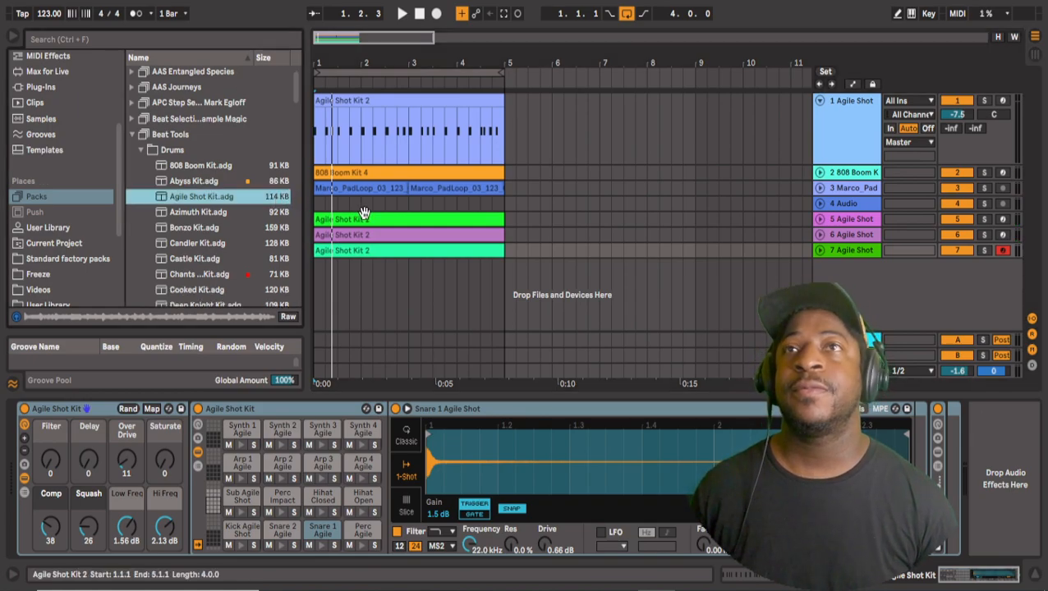
{"action": "scroll", "coordinate": [206, 205], "scroll_direction": "down", "scroll_amount": 4}
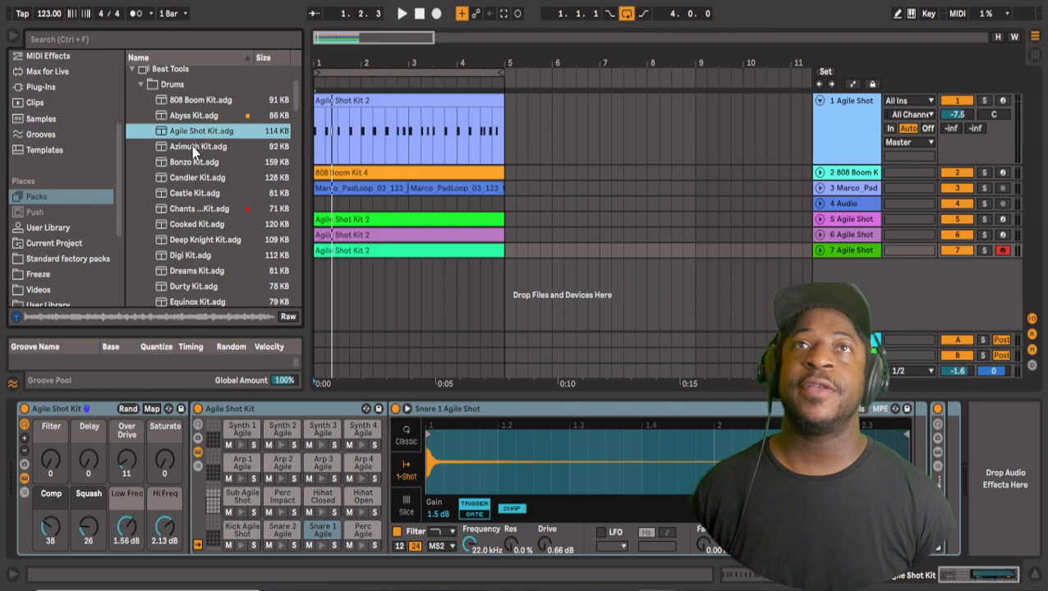
{"action": "left_click", "coordinate": [193, 147]}
{"action": "left_click", "coordinate": [195, 164]}
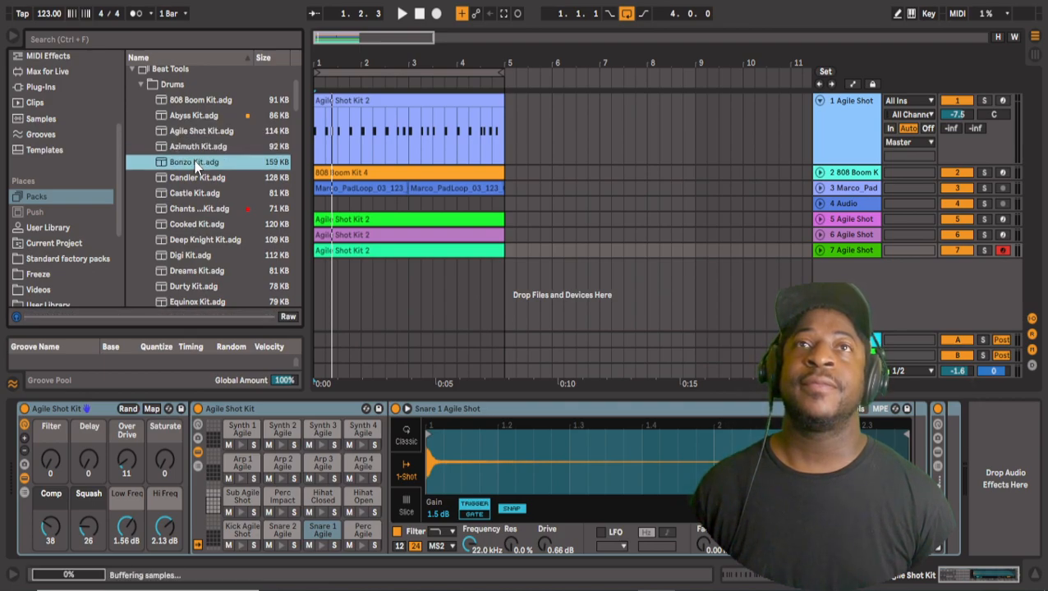
{"action": "left_click", "coordinate": [196, 177]}
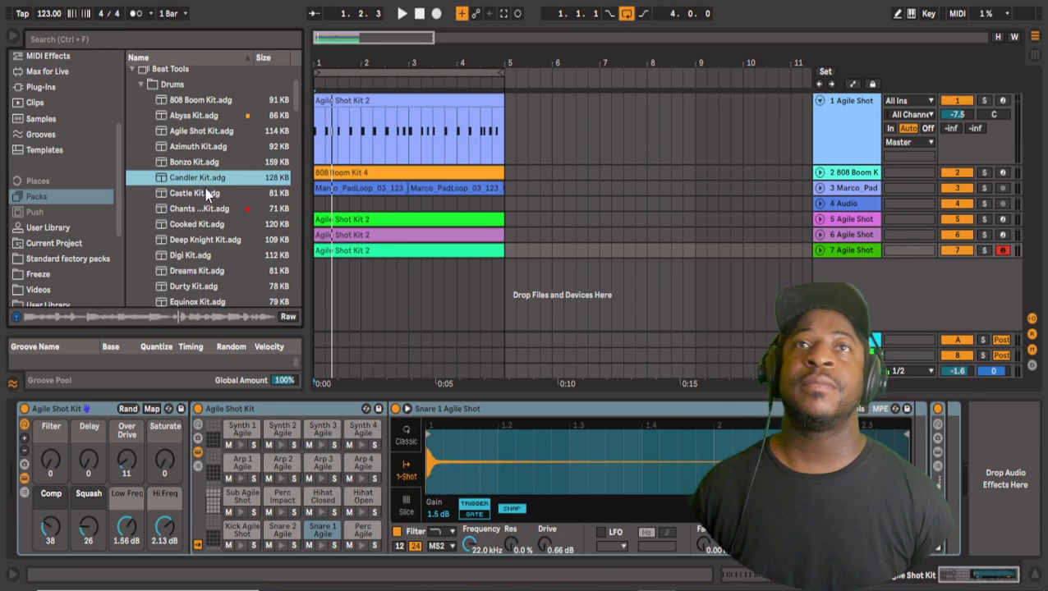
{"action": "left_click", "coordinate": [201, 194]}
{"action": "left_click", "coordinate": [202, 206]}
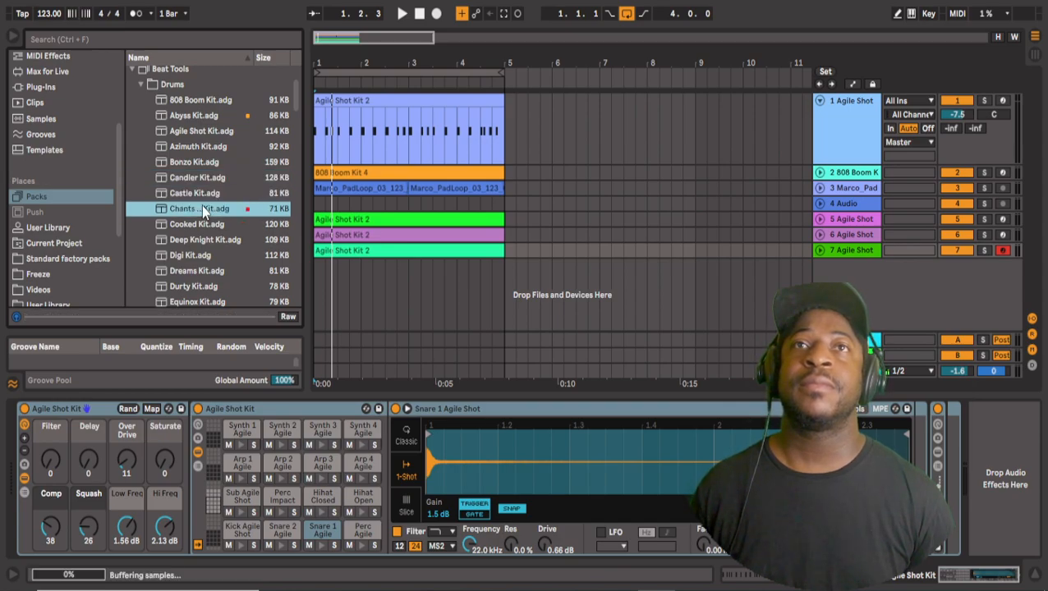
{"action": "left_click", "coordinate": [198, 196]}
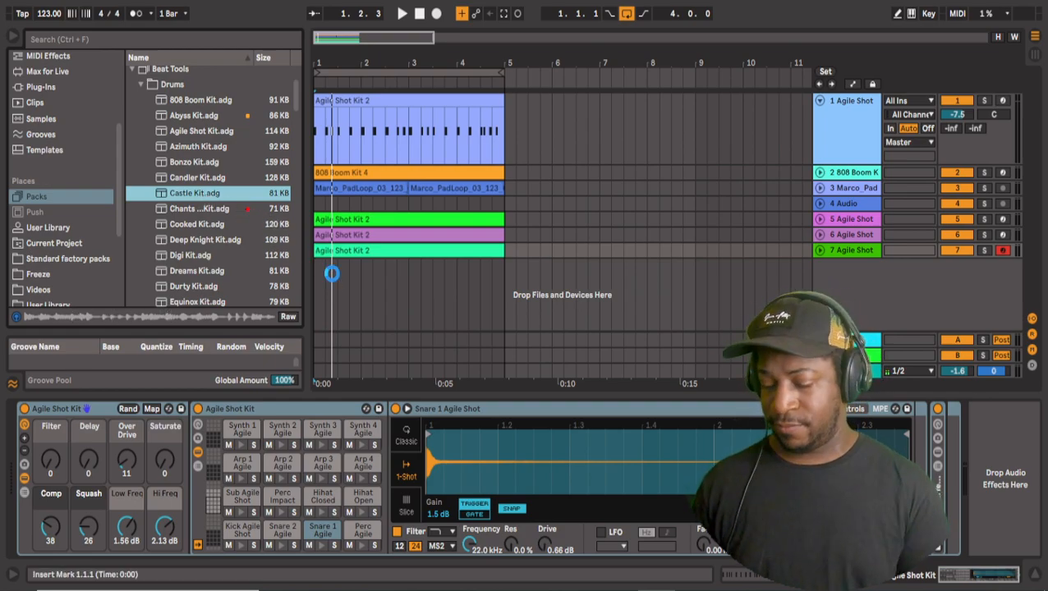
{"action": "left_click_drag", "start_coordinate": [331, 274], "coordinate": [331, 277]}
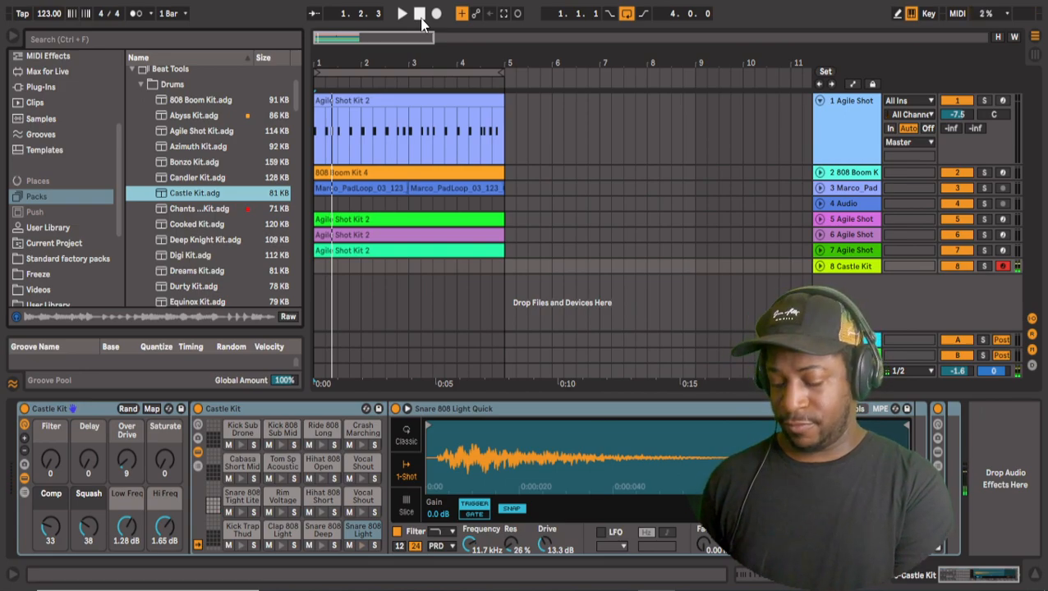
Restore the deleted Snare 808 Light Quick device and record a Snare 808 Light pattern over the loop on the Castle Kit track.
{"action": "key", "text": "Delete"}
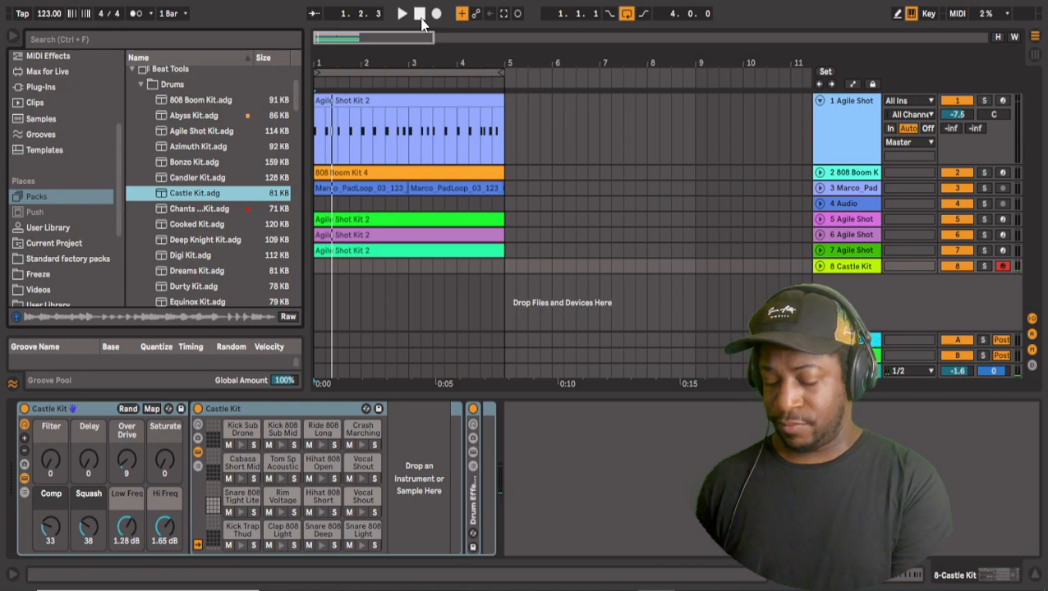
{"action": "key", "text": "ctrl+z"}
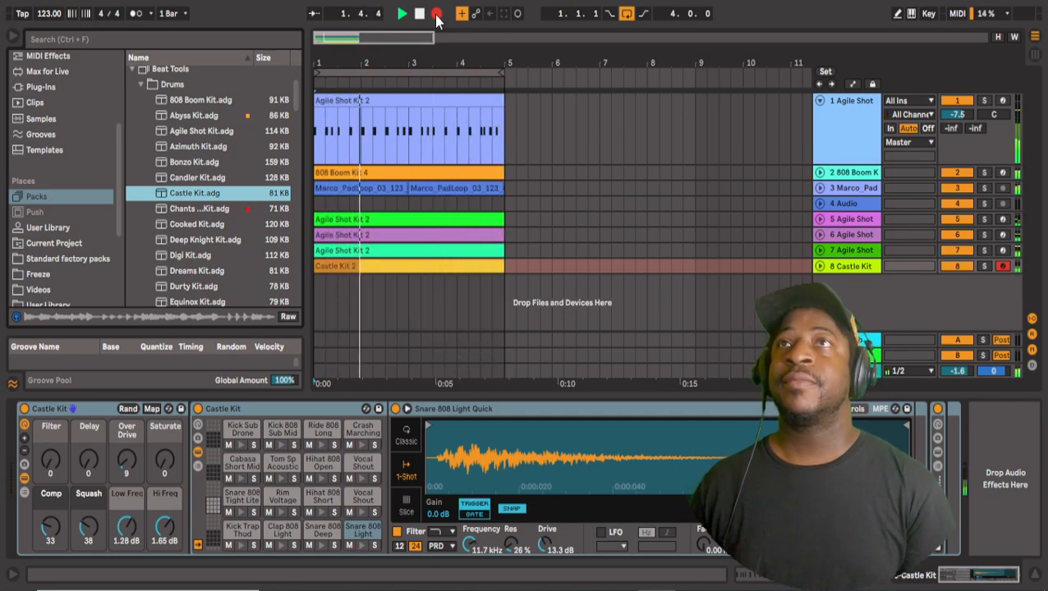
{"action": "left_click", "coordinate": [436, 14]}
Check the track levels in Session View through to the Castle Kit track and return to Arrangement View.
{"action": "left_click", "coordinate": [1035, 51]}
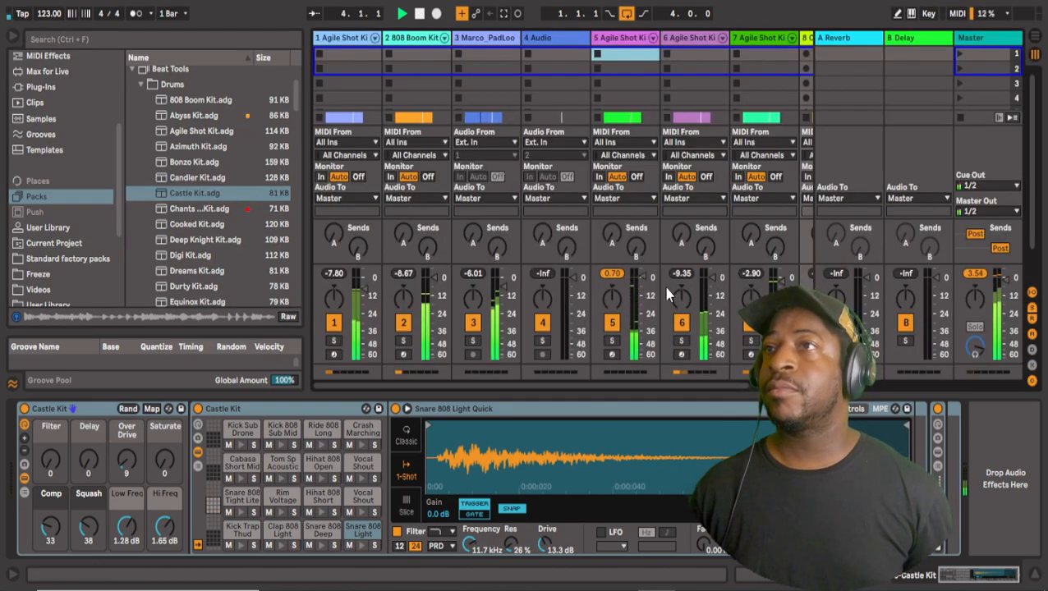
{"action": "left_click_drag", "start_coordinate": [681, 381], "coordinate": [763, 385]}
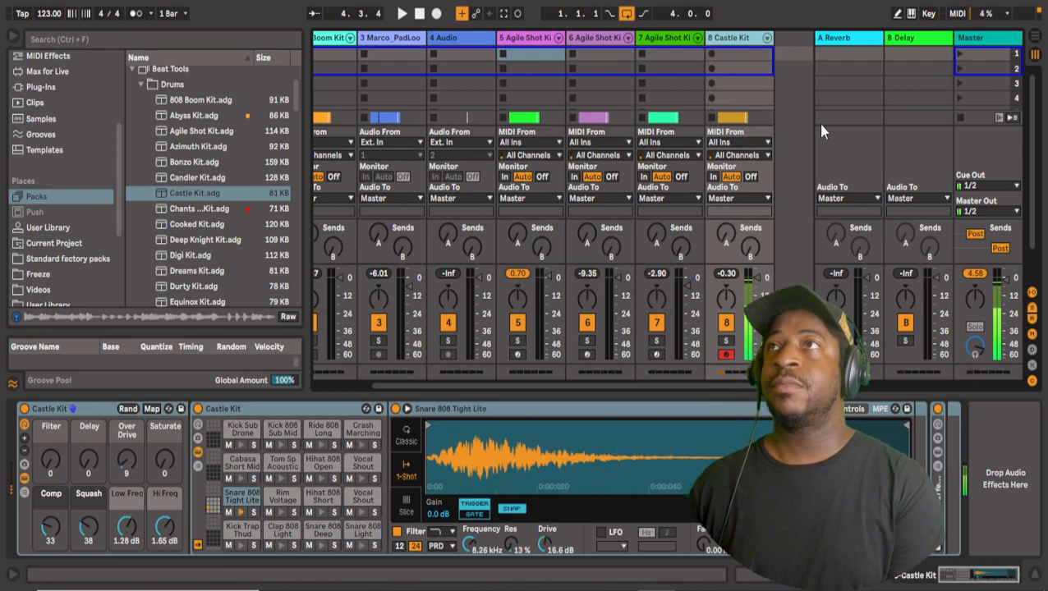
{"action": "left_click", "coordinate": [1035, 38]}
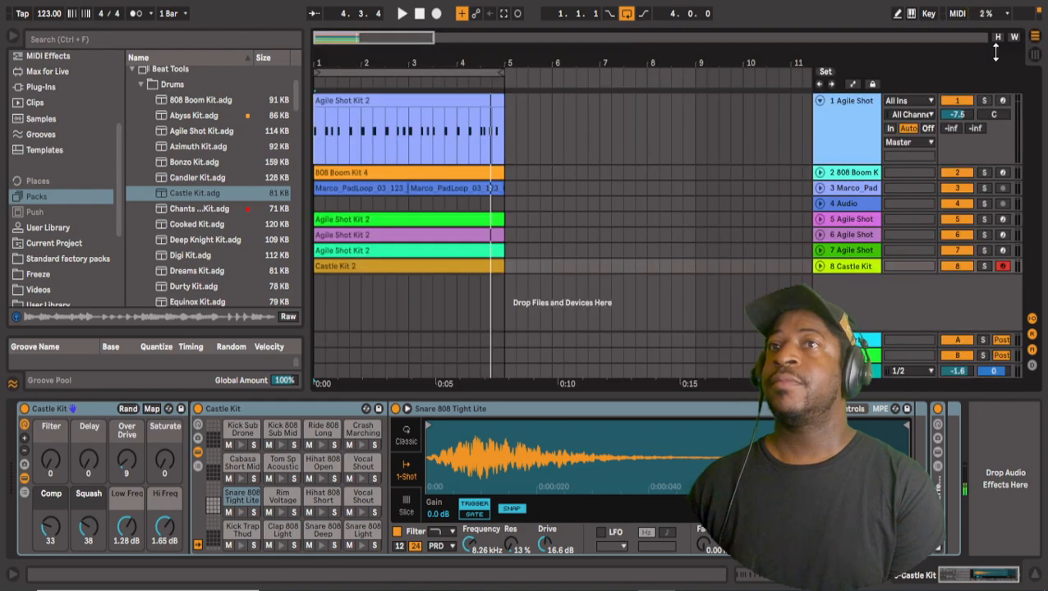
Move all notes in the Castle Kit clip from Snare 808 Light Quick to Snare 808 Tight Lite and play the loop.
{"action": "double_click", "coordinate": [385, 265]}
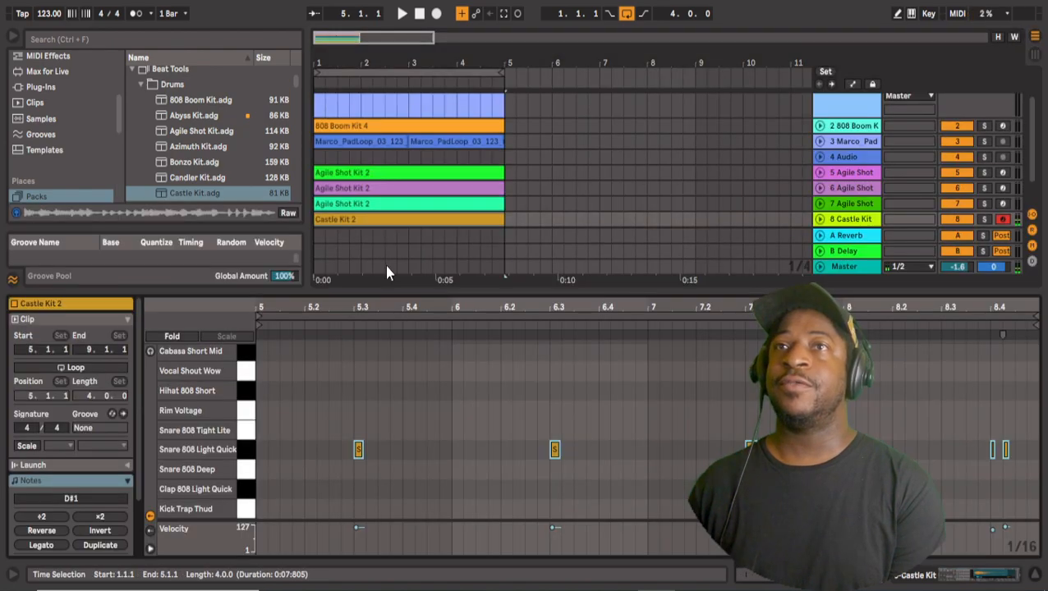
{"action": "left_click_drag", "start_coordinate": [327, 460], "coordinate": [1026, 429]}
{"action": "left_click_drag", "start_coordinate": [359, 451], "coordinate": [362, 433]}
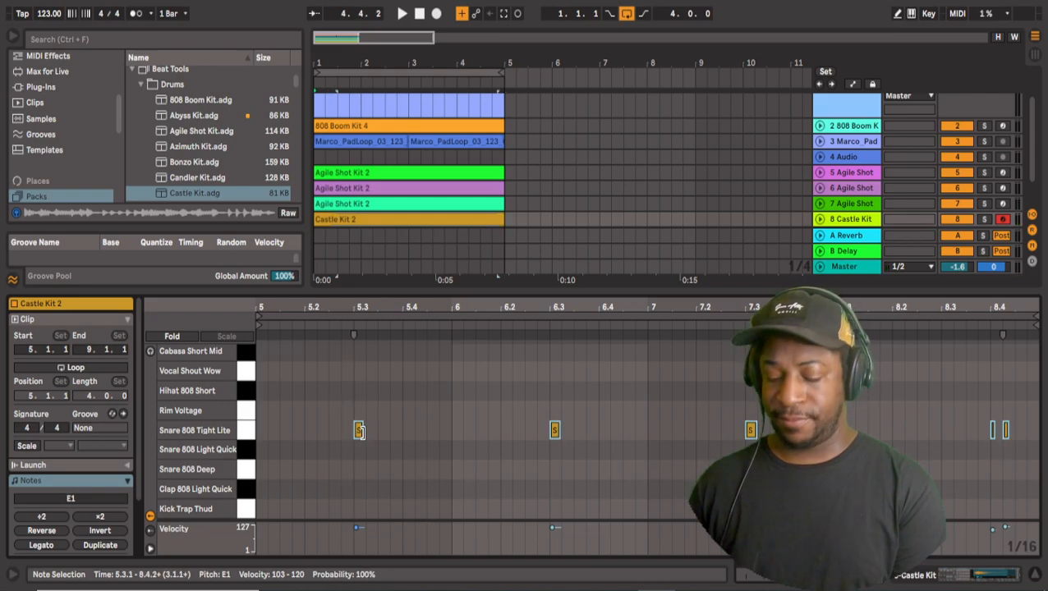
{"action": "key", "text": "space"}
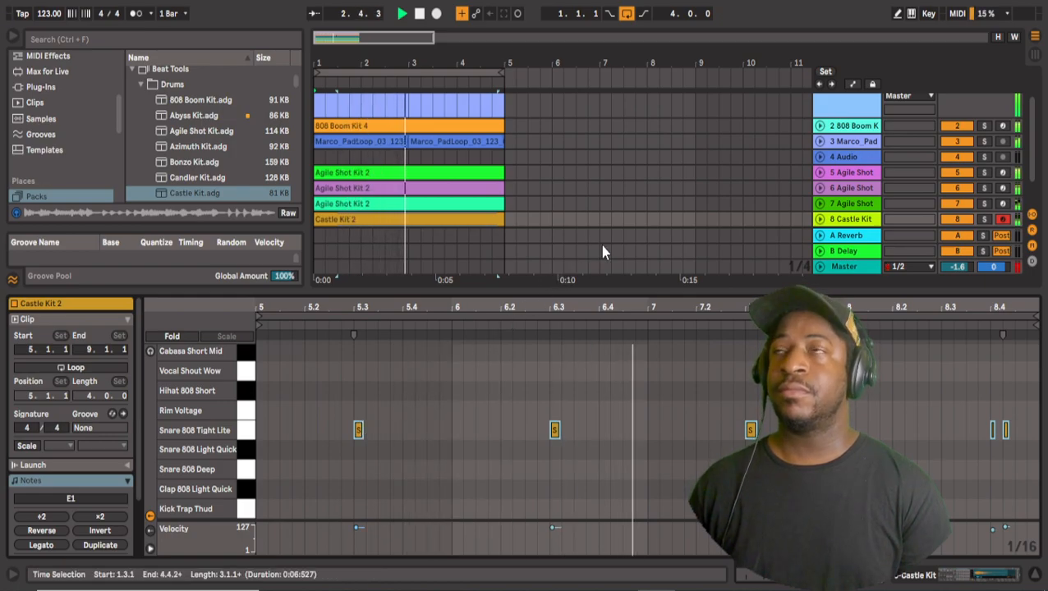
Undo the last change in Session View and show the Castle Kit track's devices.
{"action": "left_click", "coordinate": [1034, 55]}
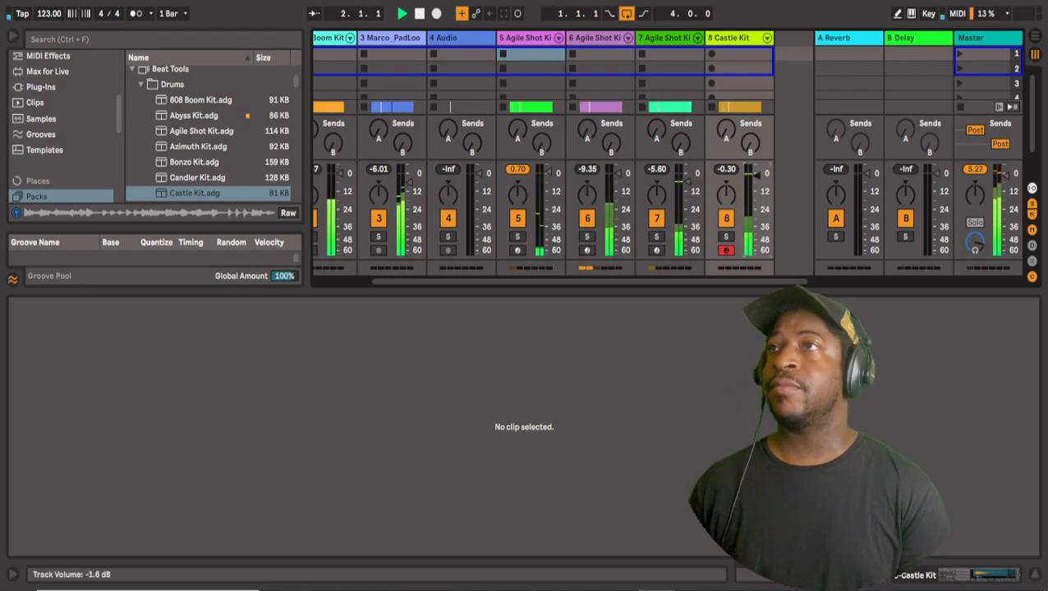
{"action": "key", "text": "ctrl+z"}
{"action": "double_click", "coordinate": [744, 39]}
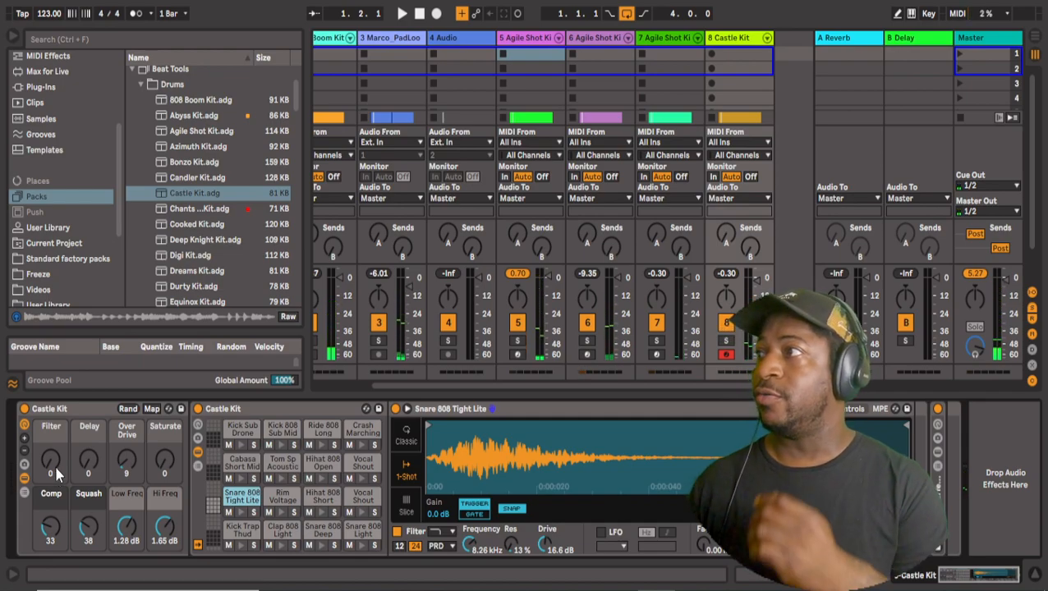
Try the Castle Kit's Filter at 29 and 62 while the loop plays.
{"action": "left_click_drag", "start_coordinate": [49, 464], "coordinate": [48, 450]}
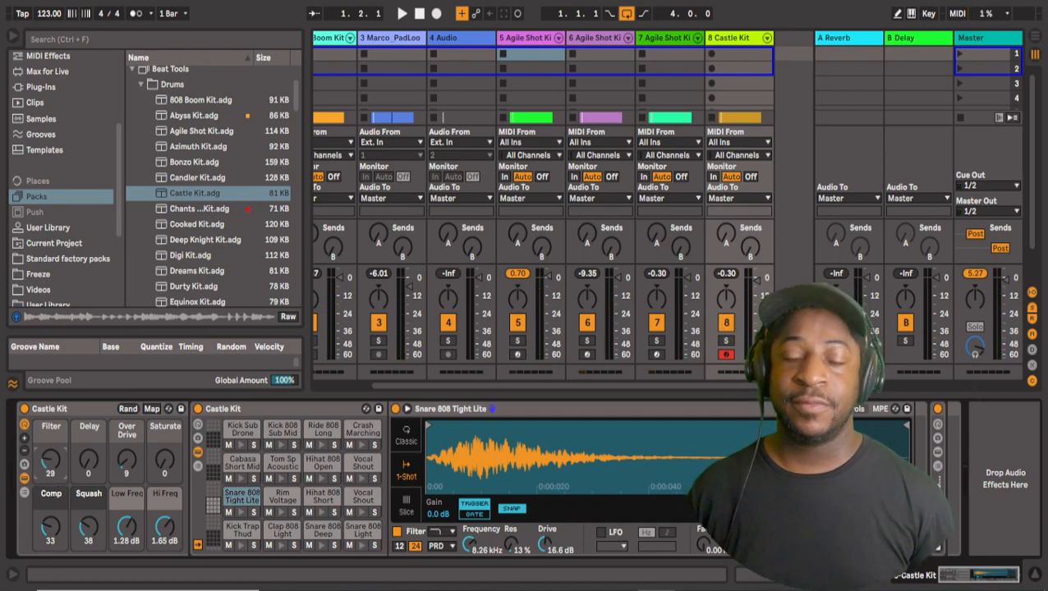
{"action": "key", "text": "space"}
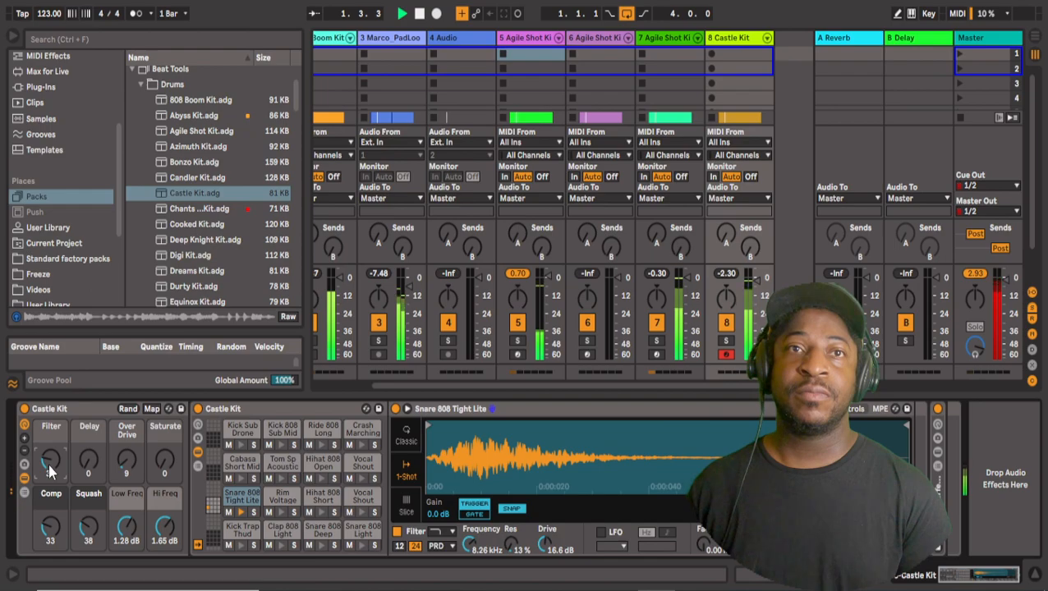
{"action": "left_click_drag", "start_coordinate": [50, 460], "coordinate": [51, 457]}
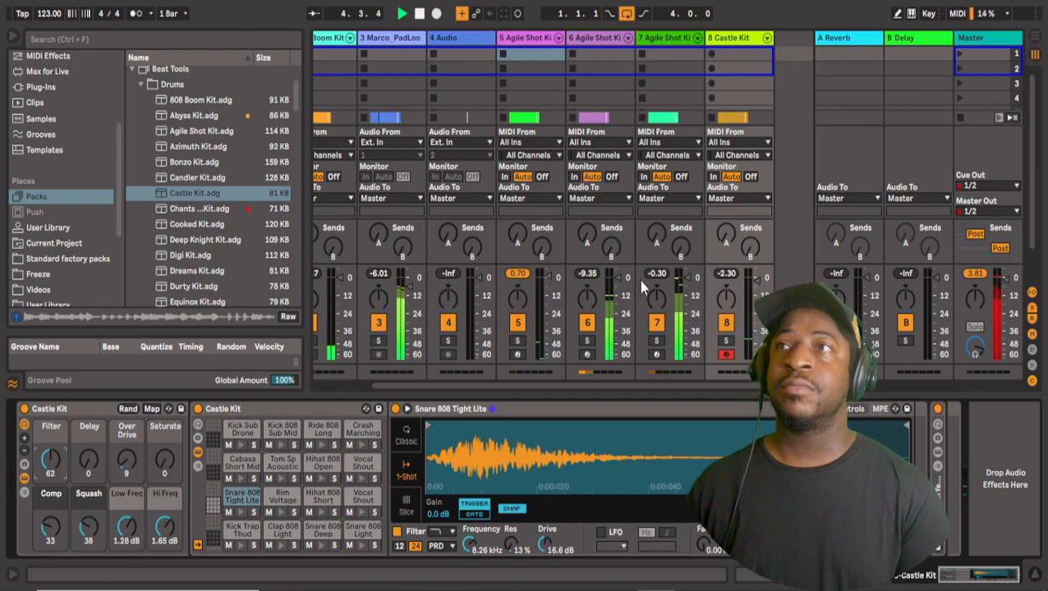
Lower the volume of the seventh Agile Shot Kit track in Session View and return to Arrangement View.
{"action": "left_click_drag", "start_coordinate": [688, 279], "coordinate": [688, 279]}
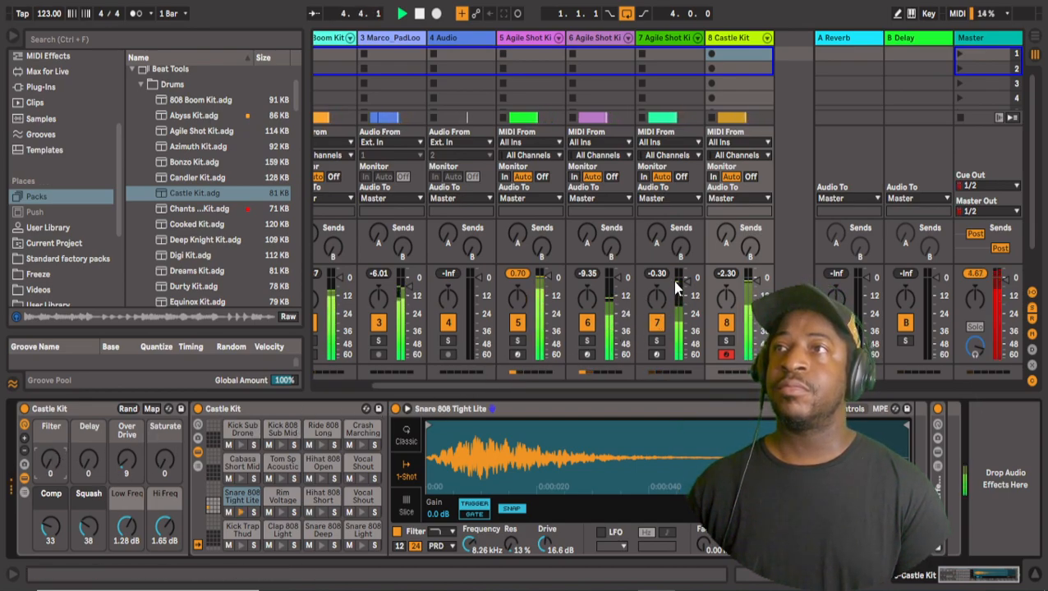
{"action": "left_click_drag", "start_coordinate": [687, 280], "coordinate": [687, 297]}
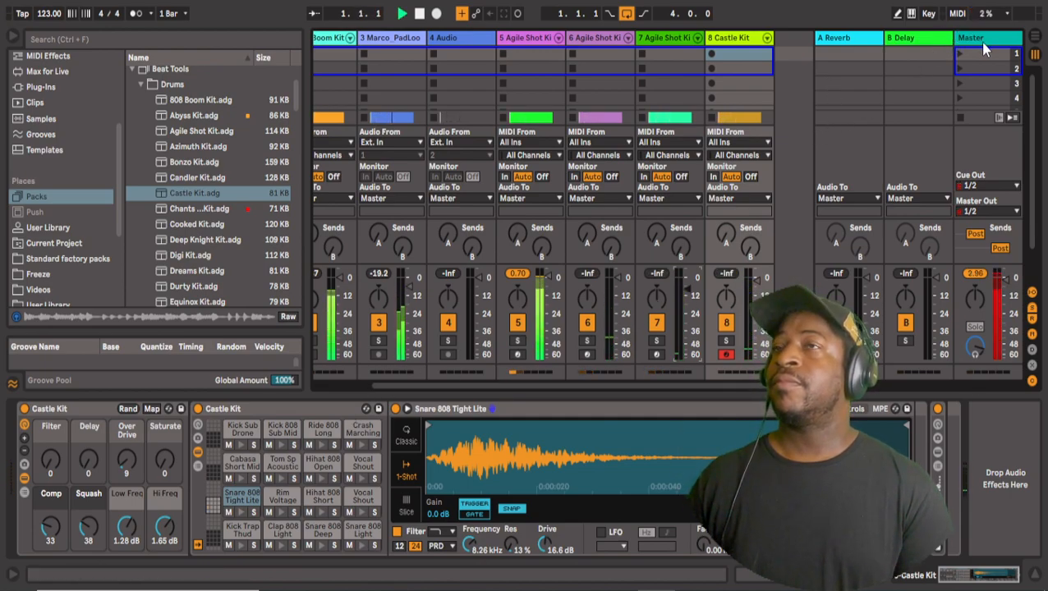
{"action": "key", "text": "Tab"}
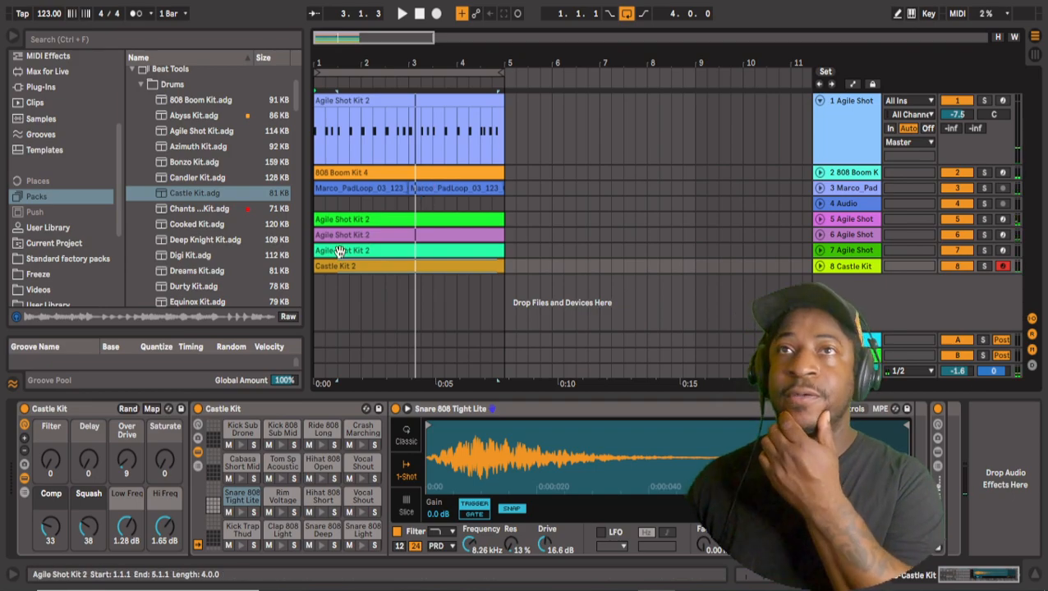
Collapse the Beat Tools pack in the browser and look through the list of installed packs.
{"action": "scroll", "coordinate": [197, 206], "scroll_direction": "up", "scroll_amount": 4}
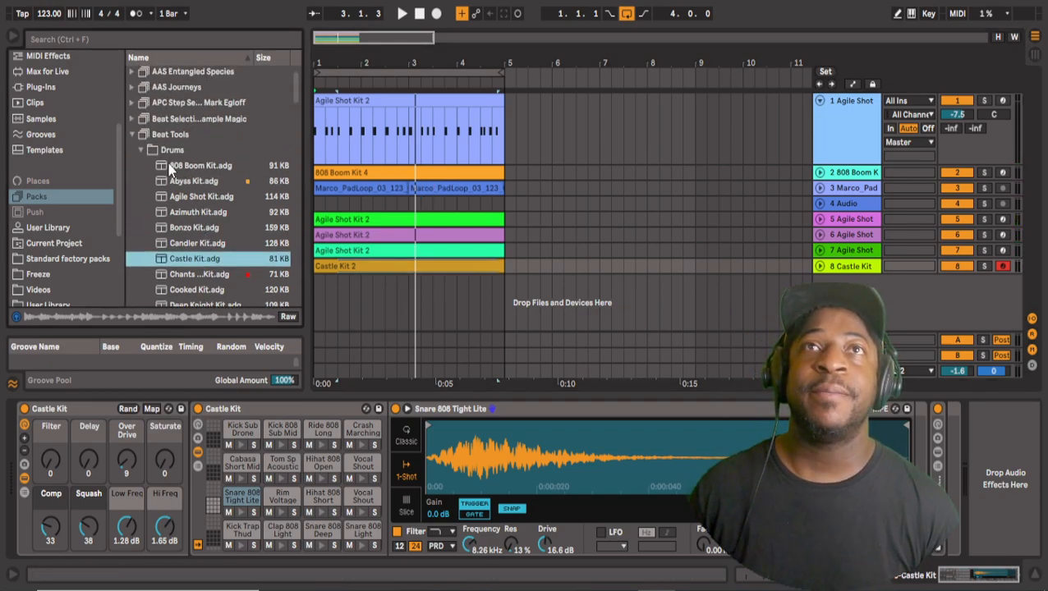
{"action": "left_click", "coordinate": [140, 151]}
{"action": "left_click", "coordinate": [133, 135]}
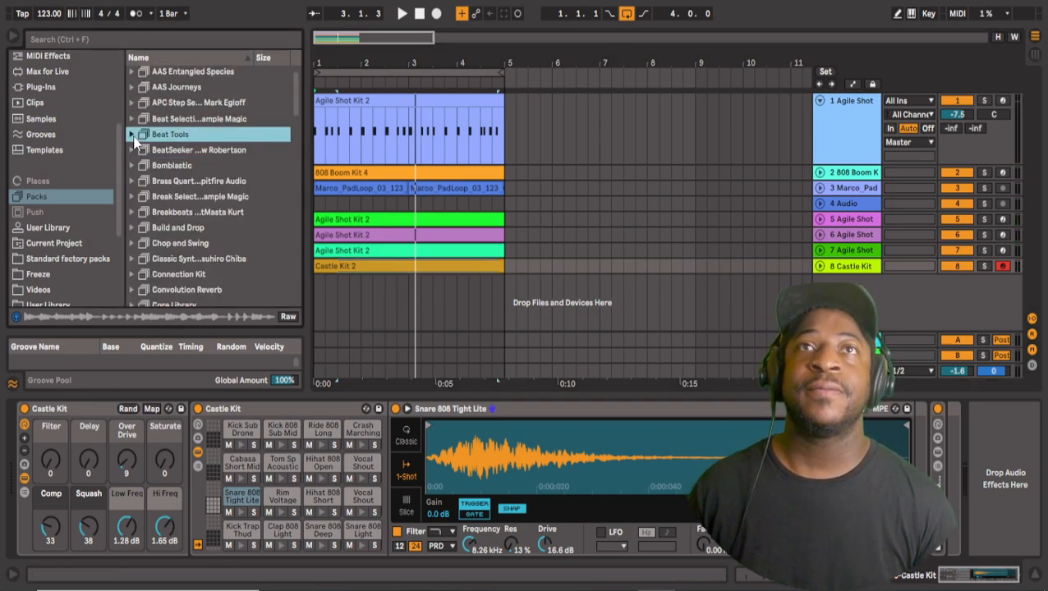
{"action": "left_click", "coordinate": [132, 135]}
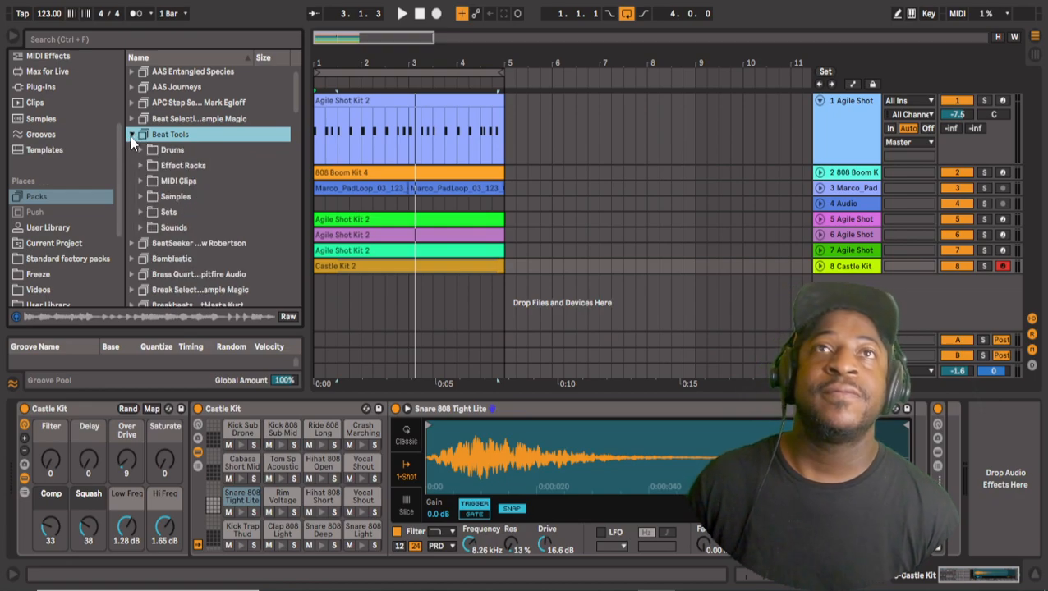
{"action": "left_click", "coordinate": [132, 135]}
{"action": "scroll", "coordinate": [76, 157], "scroll_direction": "down", "scroll_amount": 5}
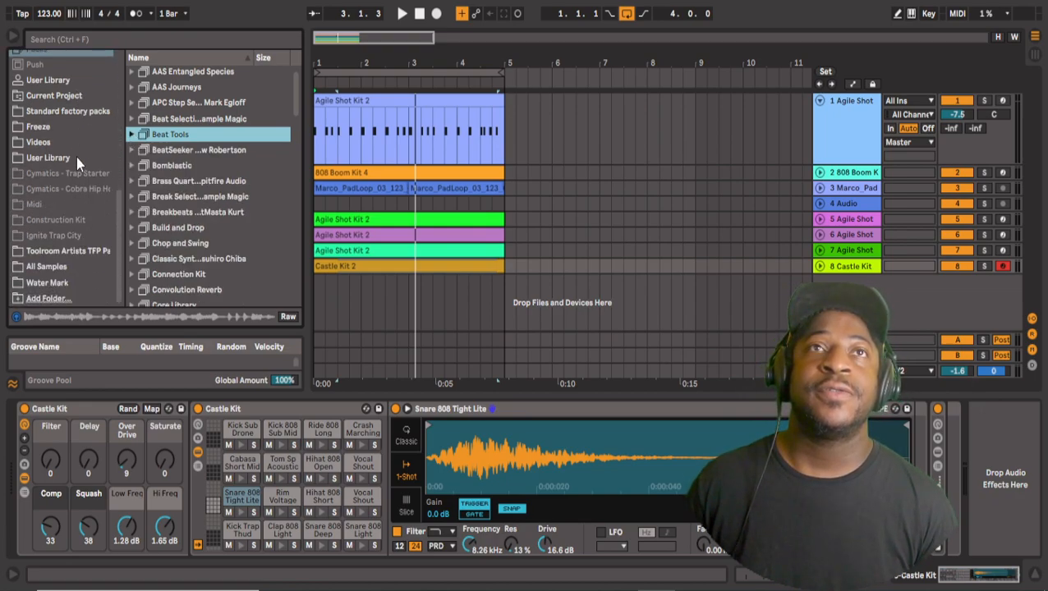
{"action": "scroll", "coordinate": [173, 168], "scroll_direction": "down", "scroll_amount": 10}
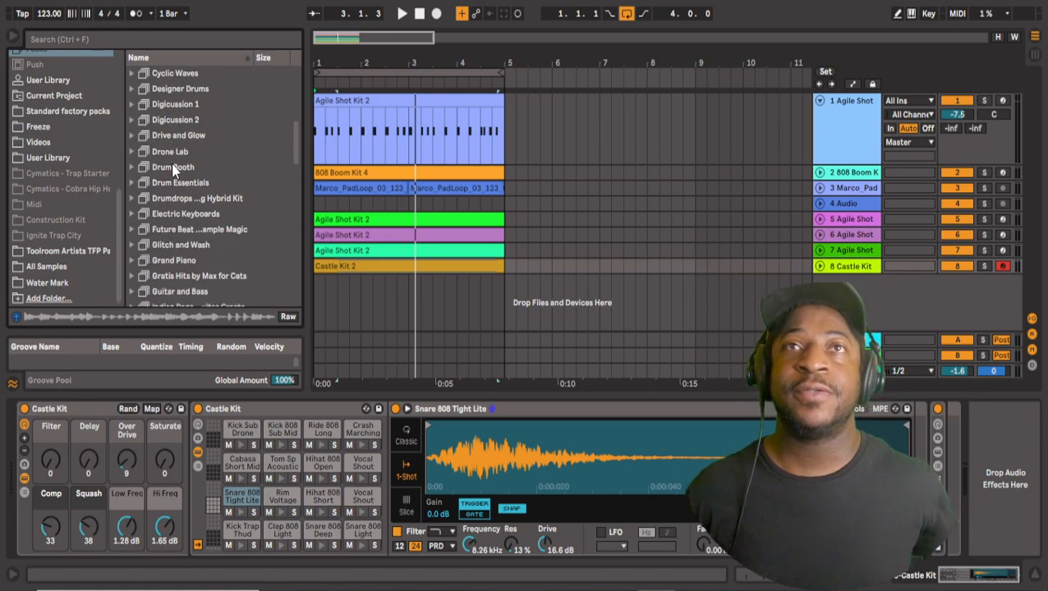
{"action": "scroll", "coordinate": [172, 168], "scroll_direction": "down", "scroll_amount": 8}
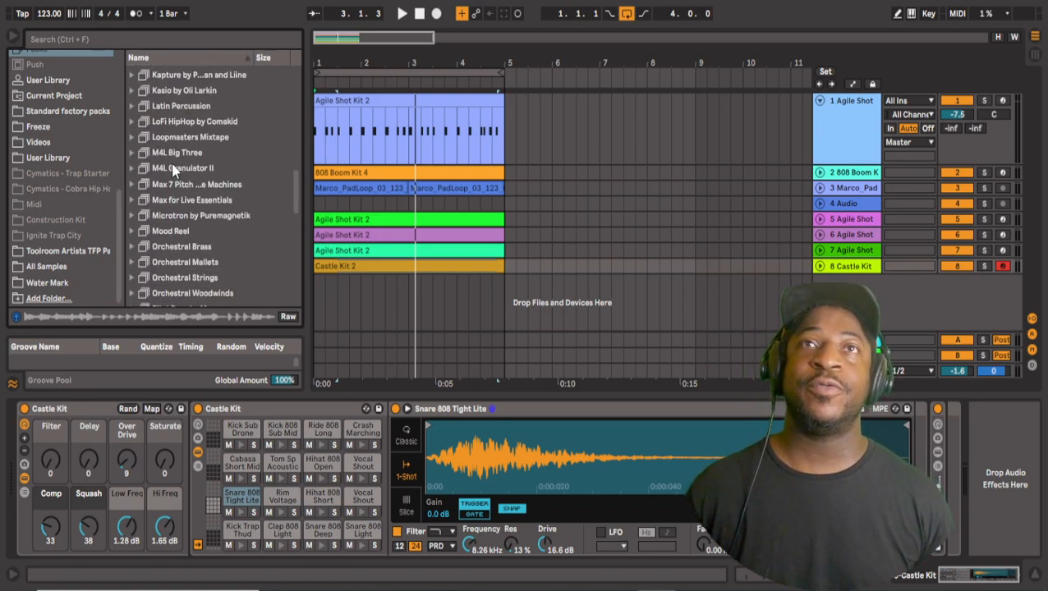
{"action": "scroll", "coordinate": [170, 162], "scroll_direction": "down", "scroll_amount": 3}
{"action": "scroll", "coordinate": [171, 163], "scroll_direction": "up", "scroll_amount": 10}
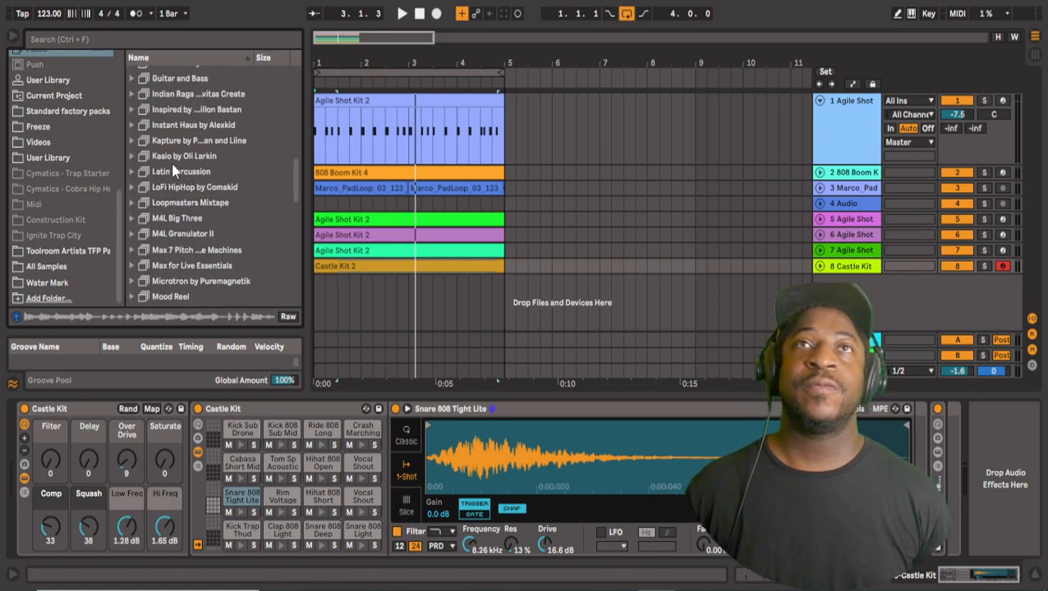
{"action": "scroll", "coordinate": [172, 164], "scroll_direction": "up", "scroll_amount": 8}
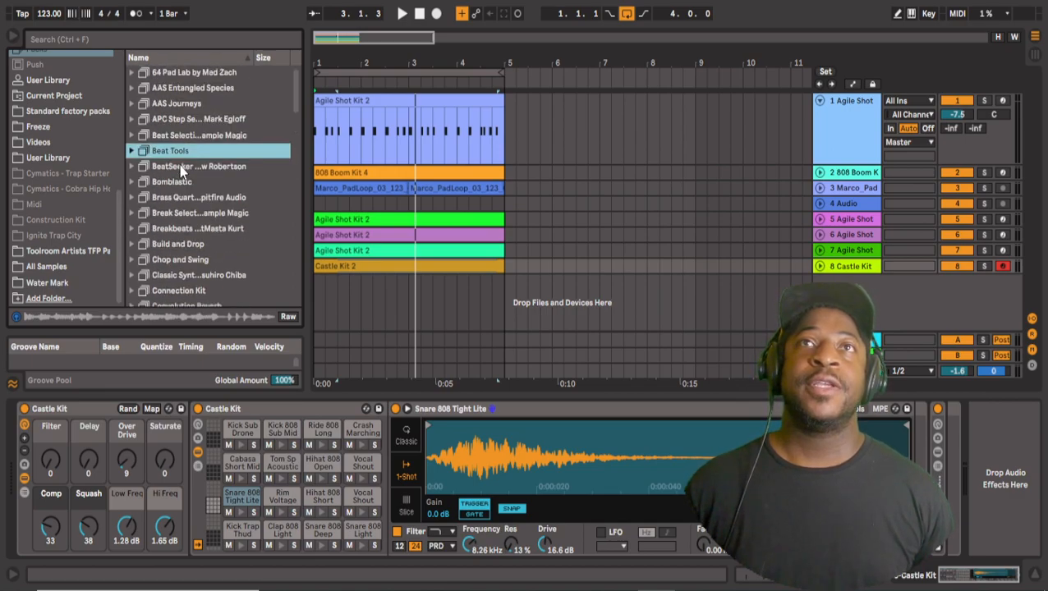
Look through the Current Project, User Library and Drums contents in the browser.
{"action": "left_click", "coordinate": [60, 96]}
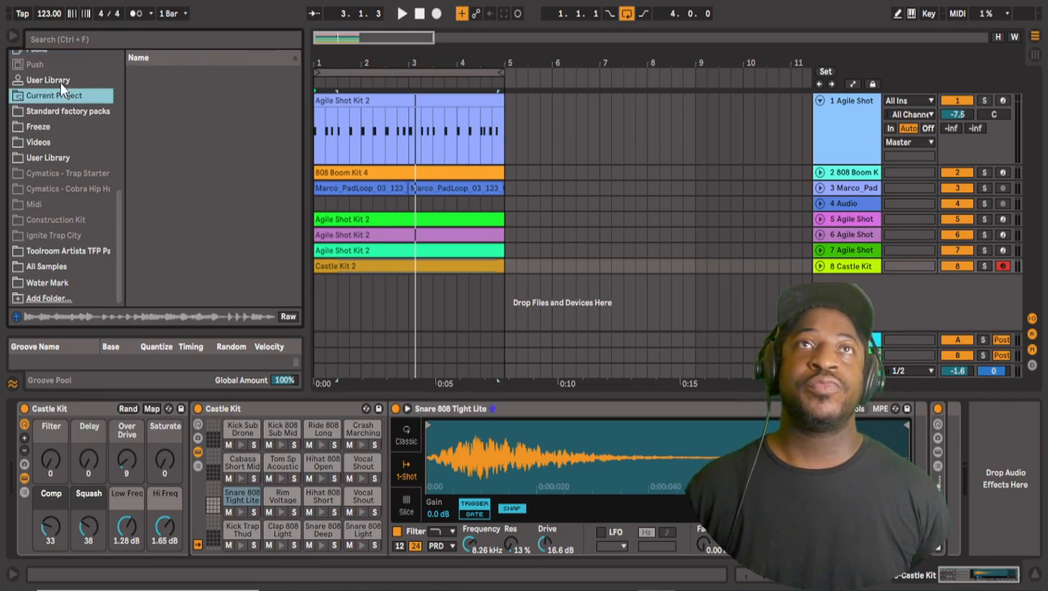
{"action": "left_click", "coordinate": [60, 83]}
{"action": "scroll", "coordinate": [80, 135], "scroll_direction": "up", "scroll_amount": 10}
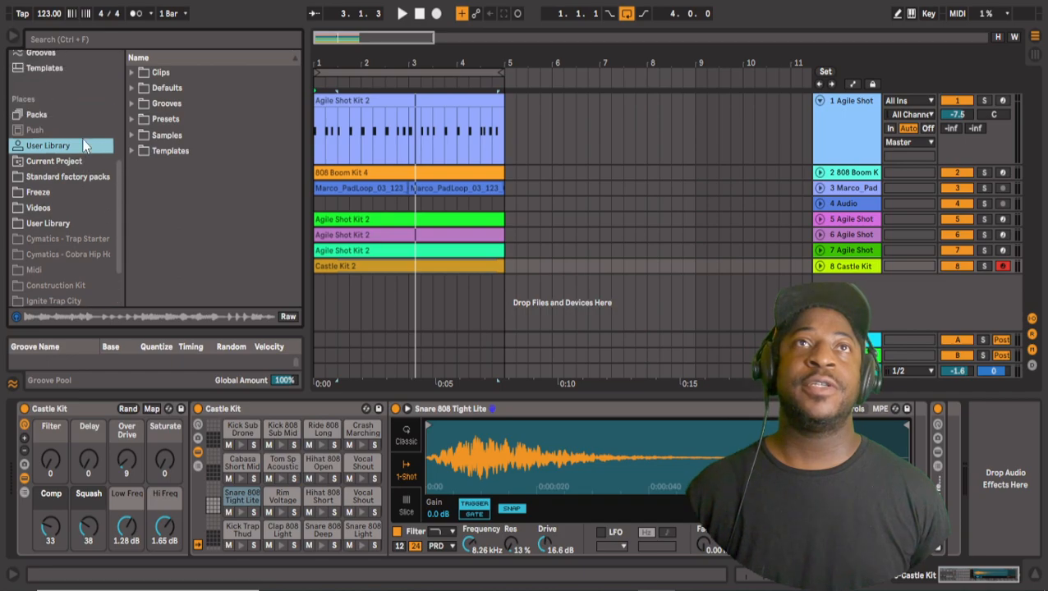
{"action": "left_click", "coordinate": [58, 142]}
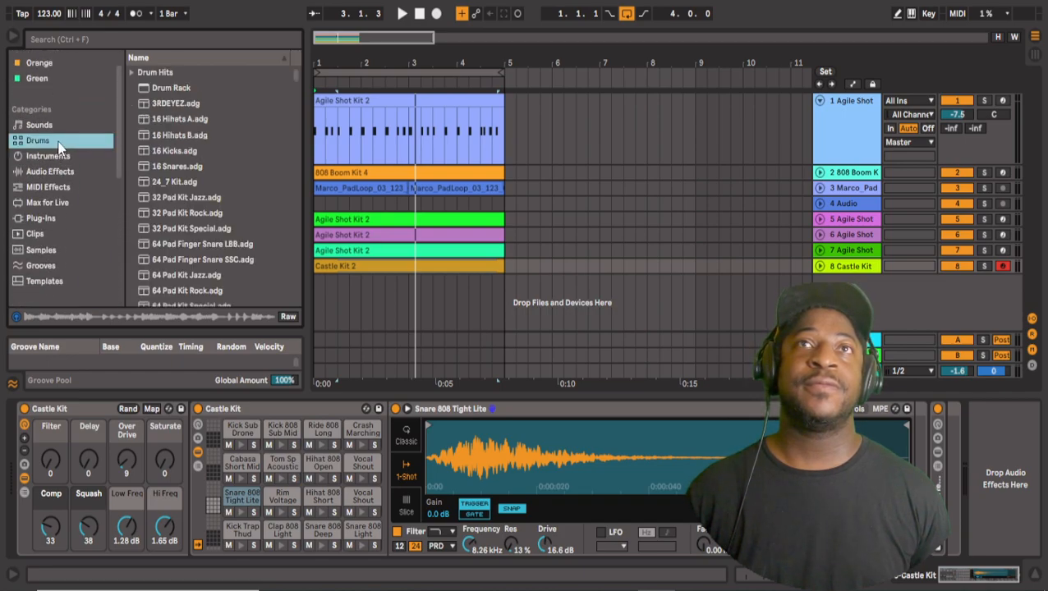
Open the Bass folder in the Sounds category, preview 6th Gear Plantation and look through the bass presets.
{"action": "left_click", "coordinate": [57, 127]}
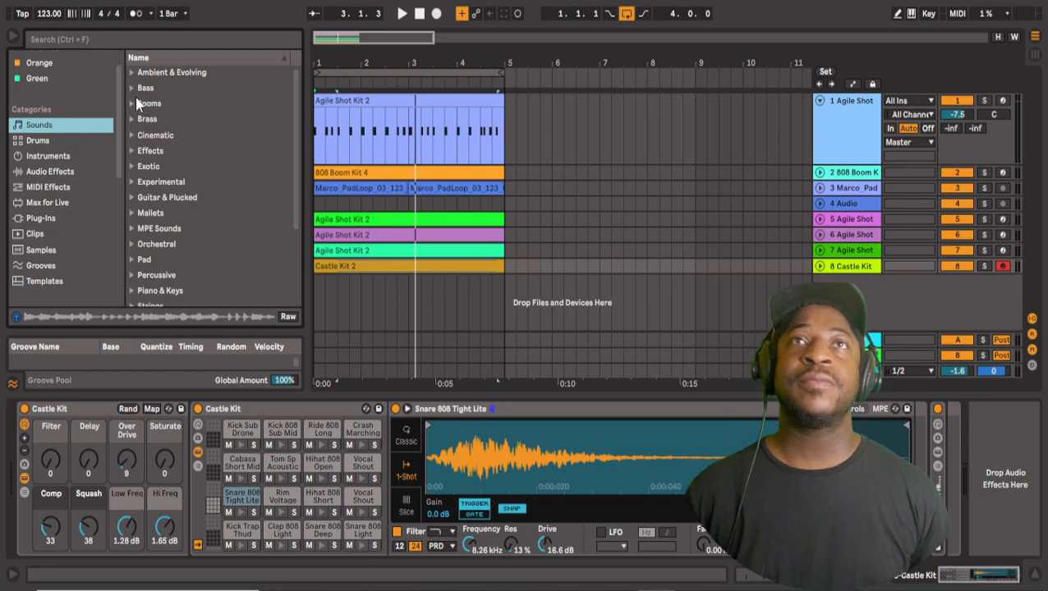
{"action": "scroll", "coordinate": [151, 152], "scroll_direction": "down", "scroll_amount": 3}
{"action": "scroll", "coordinate": [151, 151], "scroll_direction": "up", "scroll_amount": 3}
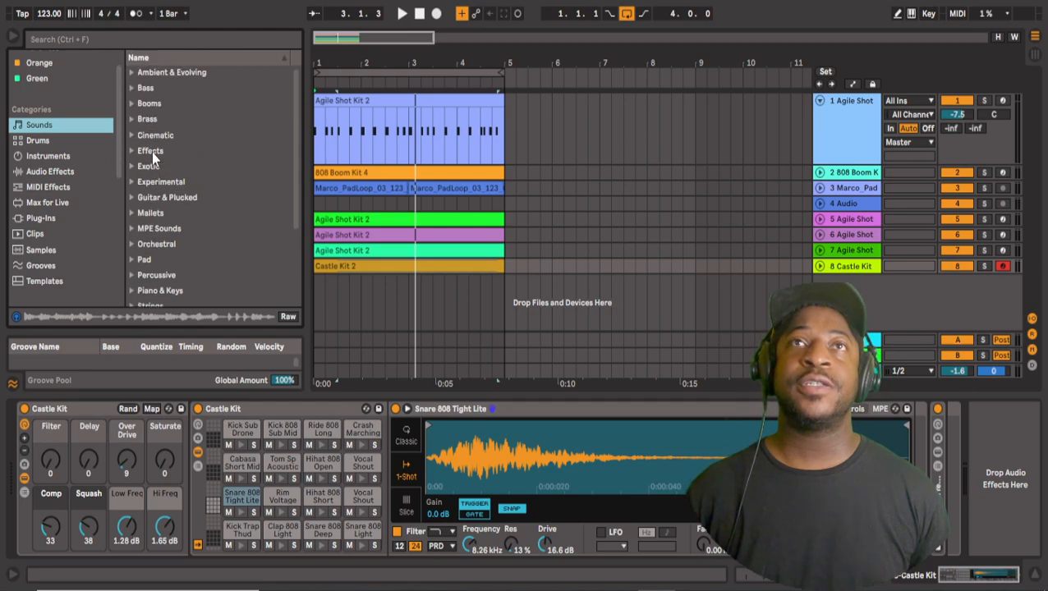
{"action": "left_click", "coordinate": [132, 88]}
{"action": "left_click", "coordinate": [178, 108]}
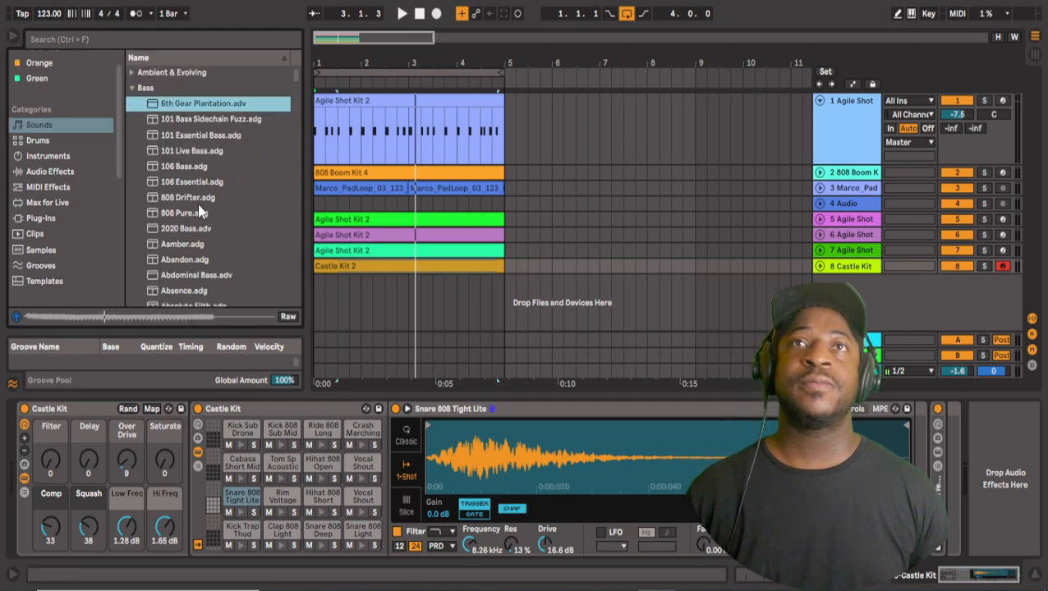
{"action": "scroll", "coordinate": [197, 203], "scroll_direction": "down", "scroll_amount": 7}
{"action": "scroll", "coordinate": [197, 200], "scroll_direction": "down", "scroll_amount": 3}
Search the Sounds category for "sub" and preview Basic Sub Sine, Deep Pure Sub, Dirty Sub and Dune Buggy Sub.
{"action": "left_click", "coordinate": [194, 39]}
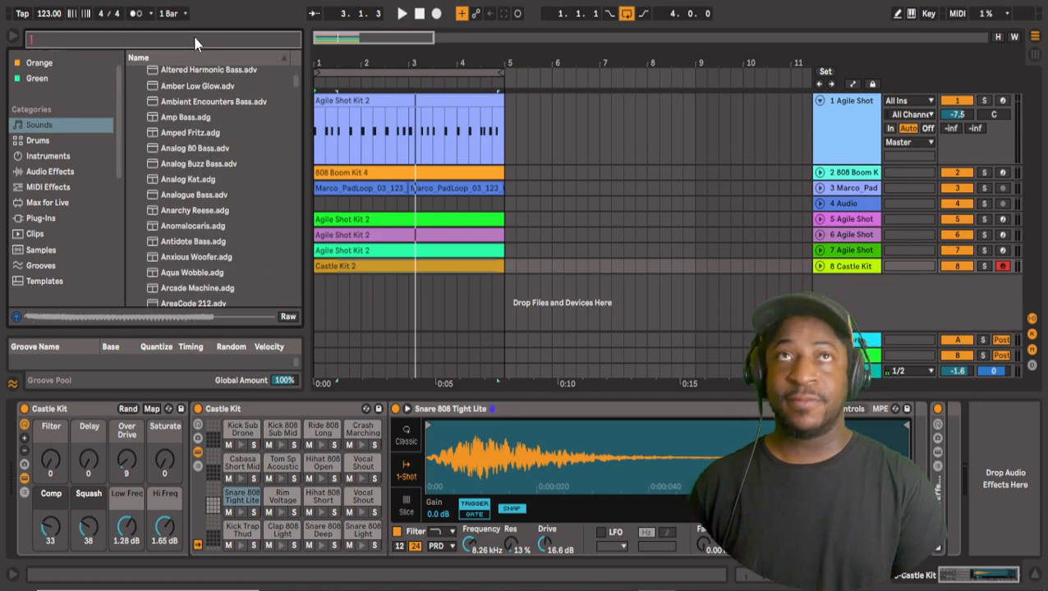
{"action": "type", "text": "sub"}
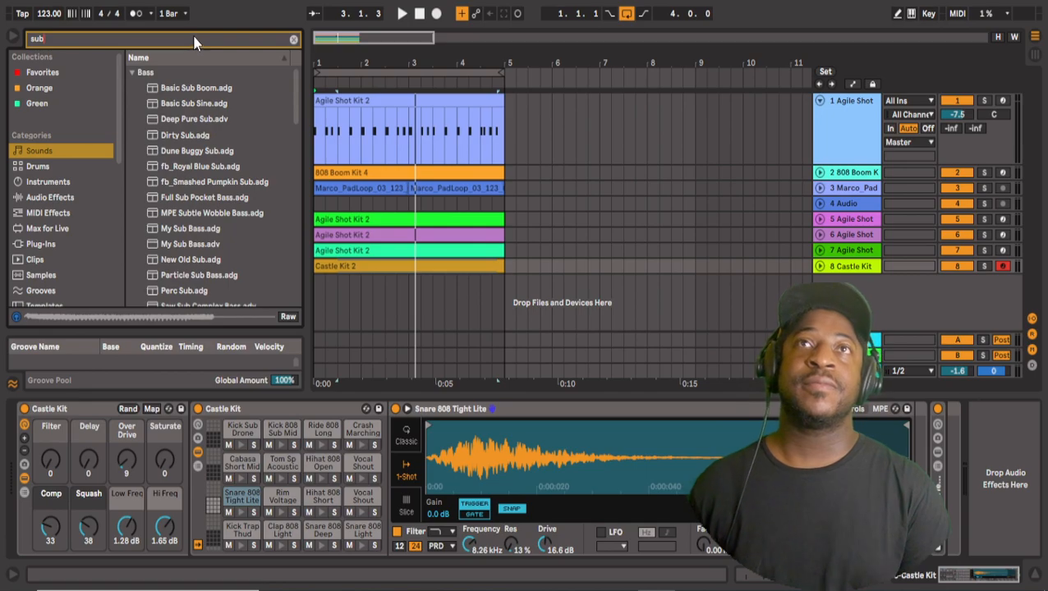
{"action": "left_click", "coordinate": [194, 103]}
{"action": "left_click", "coordinate": [195, 114]}
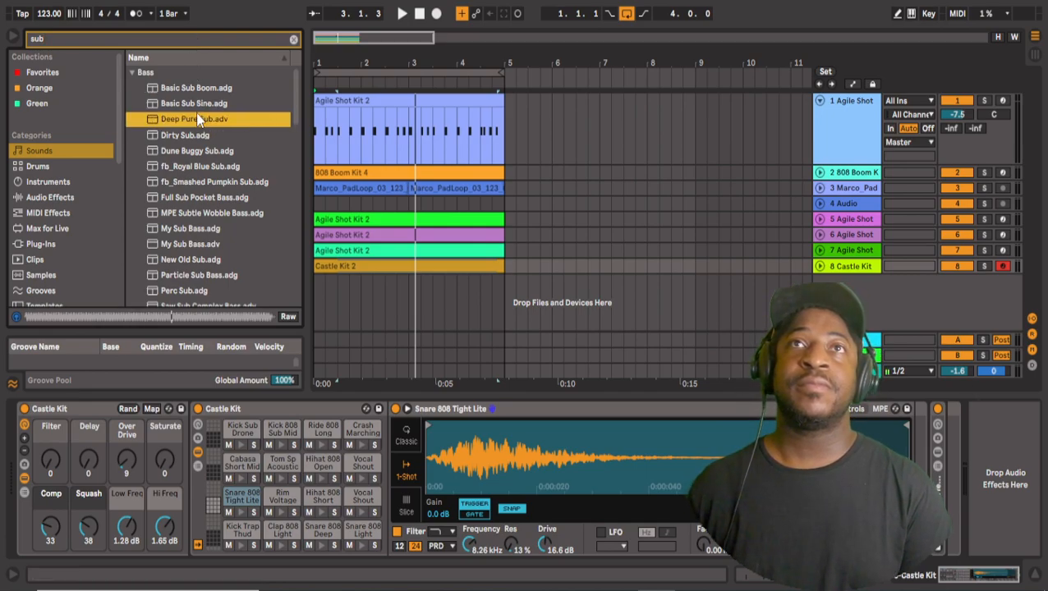
{"action": "left_click", "coordinate": [200, 133]}
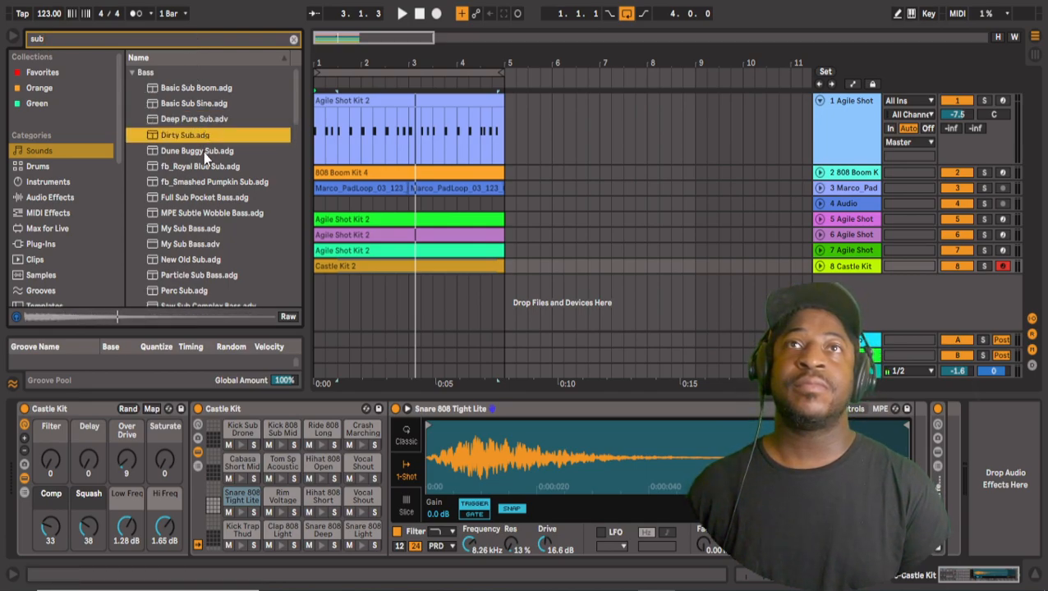
{"action": "left_click", "coordinate": [205, 149]}
{"action": "left_click", "coordinate": [203, 134]}
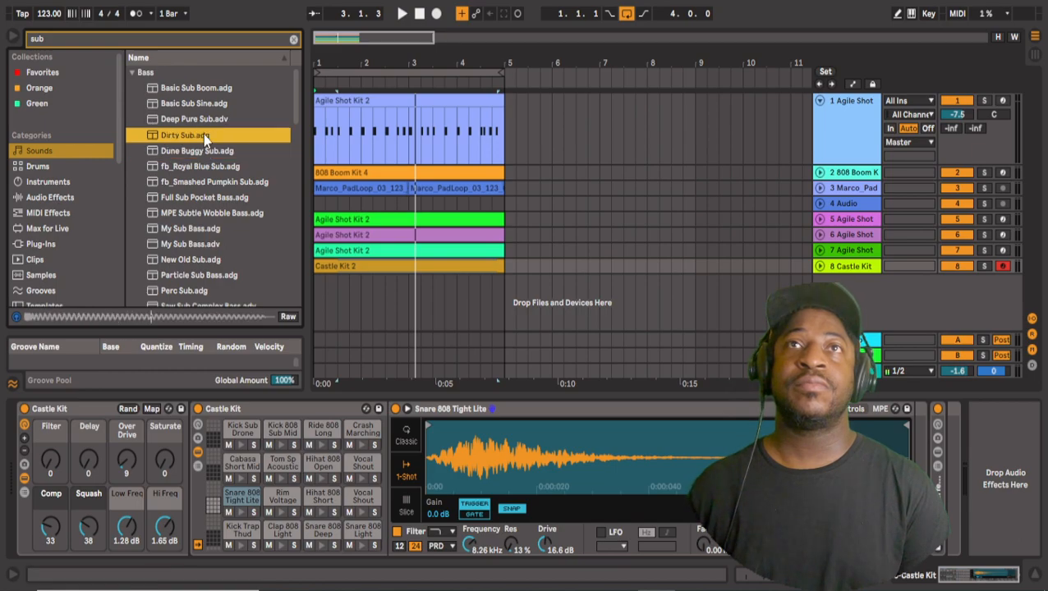
Preview fb_Smashed Pumpkin Sub, Full Sub Pocket Bass, MPE Subtle Wobble Bass, My Sub Bass and New Old Sub.
{"action": "left_click", "coordinate": [203, 182]}
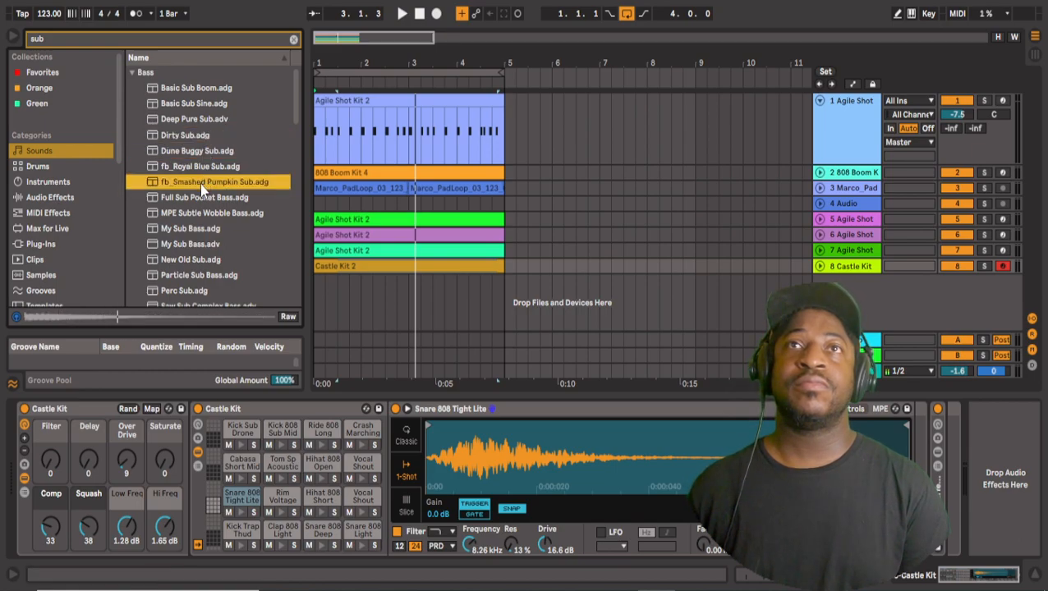
{"action": "left_click", "coordinate": [198, 191]}
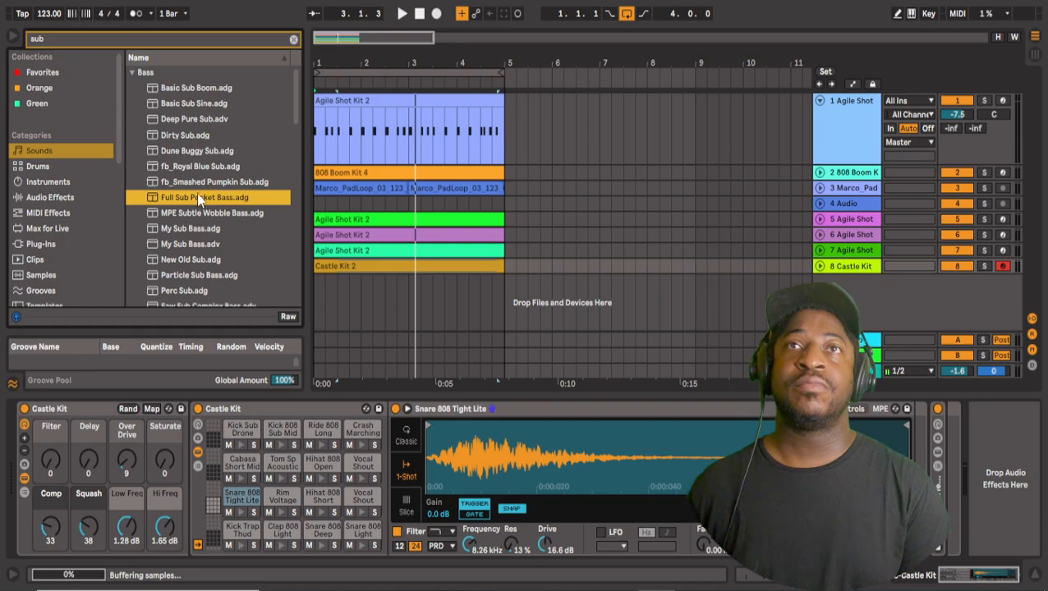
{"action": "left_click", "coordinate": [197, 213]}
{"action": "left_click", "coordinate": [195, 229]}
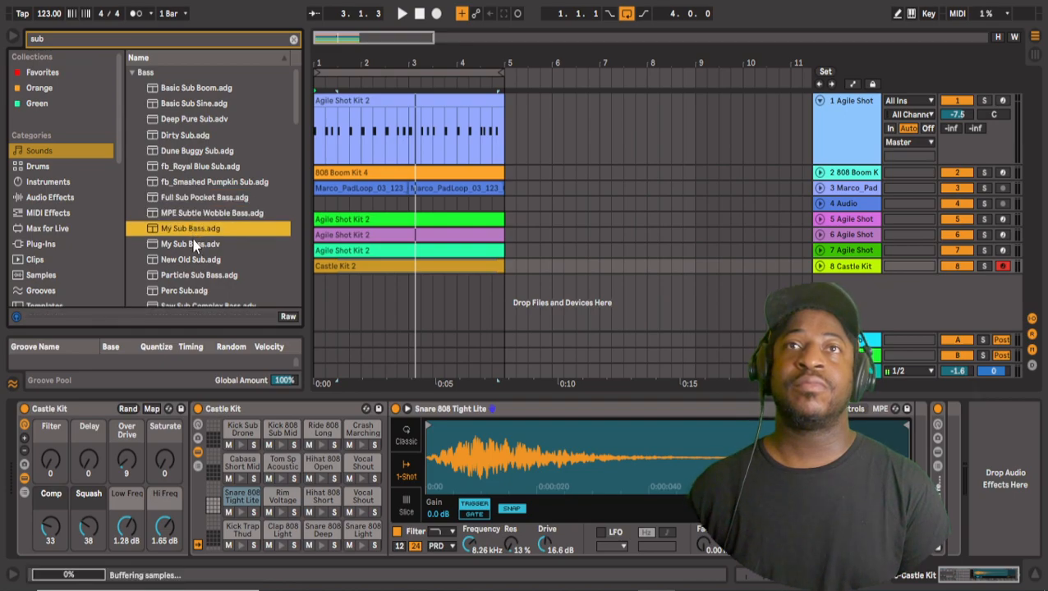
{"action": "left_click", "coordinate": [195, 260]}
{"action": "scroll", "coordinate": [199, 247], "scroll_direction": "down", "scroll_amount": 2}
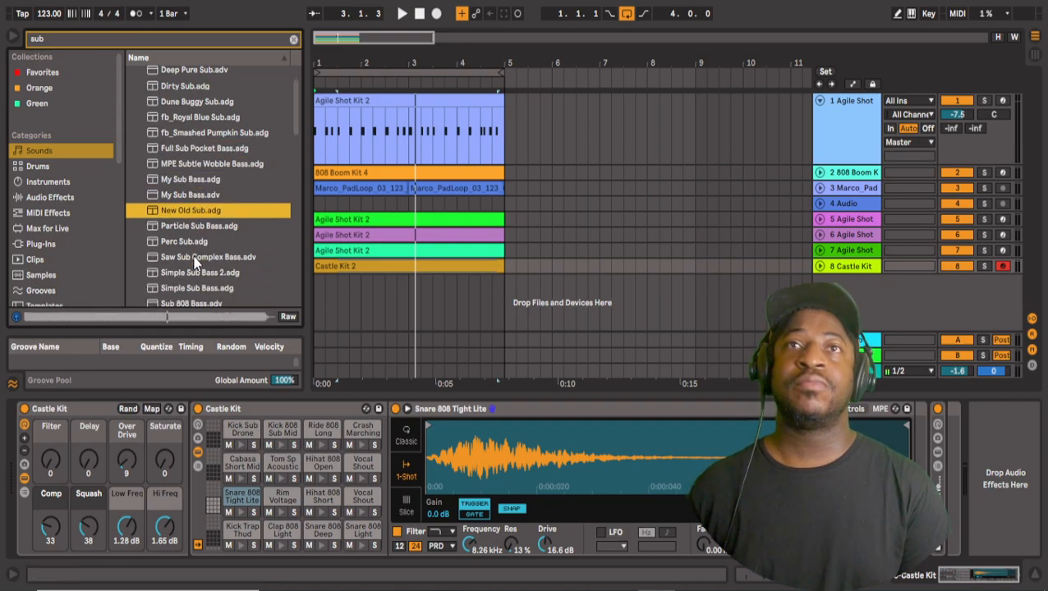
Preview Particle Sub Bass, Perc Sub, Saw Sub Complex Bass and Simple Sub Bass 2.
{"action": "left_click", "coordinate": [202, 229]}
{"action": "left_click", "coordinate": [196, 241]}
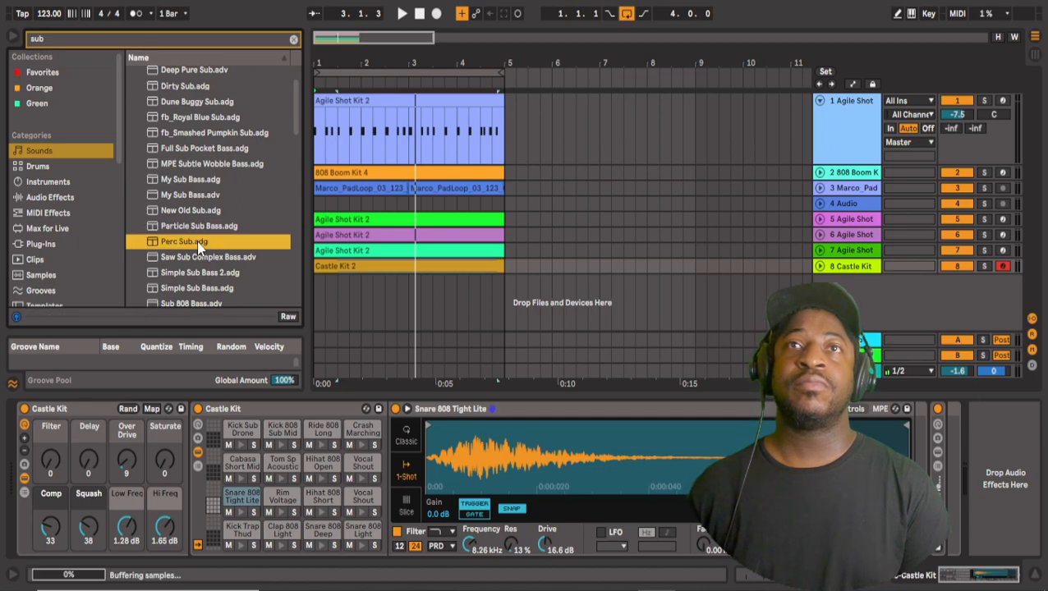
{"action": "left_click", "coordinate": [195, 258]}
{"action": "left_click", "coordinate": [188, 271]}
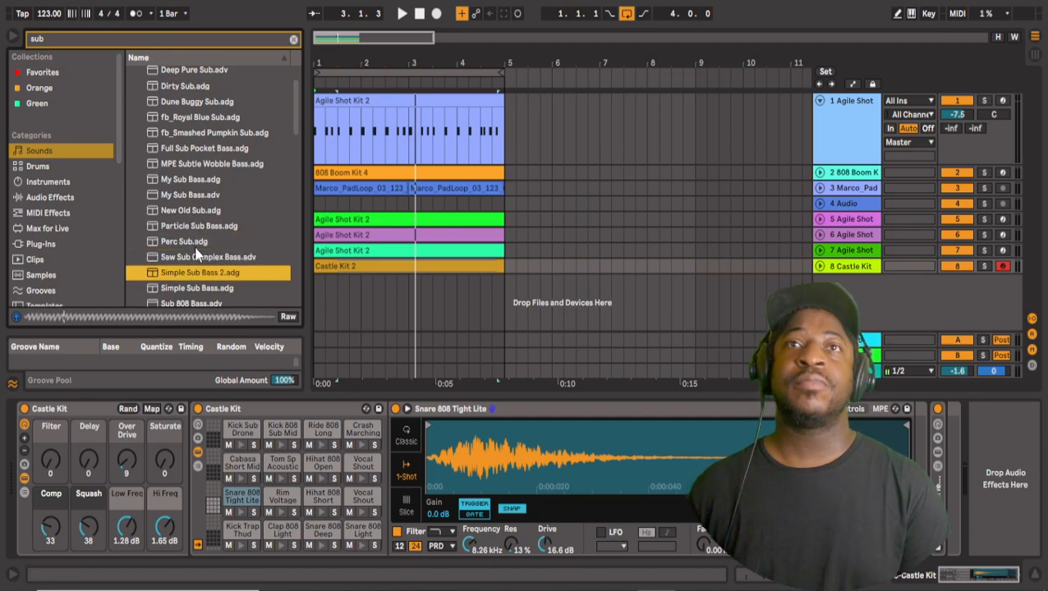
Preview Sub 808 Pitch Boom and Sub Bass Drone, and load Sub Bass Drone onto a new track below Castle Kit.
{"action": "scroll", "coordinate": [195, 255], "scroll_direction": "down", "scroll_amount": 2}
{"action": "left_click", "coordinate": [194, 248]}
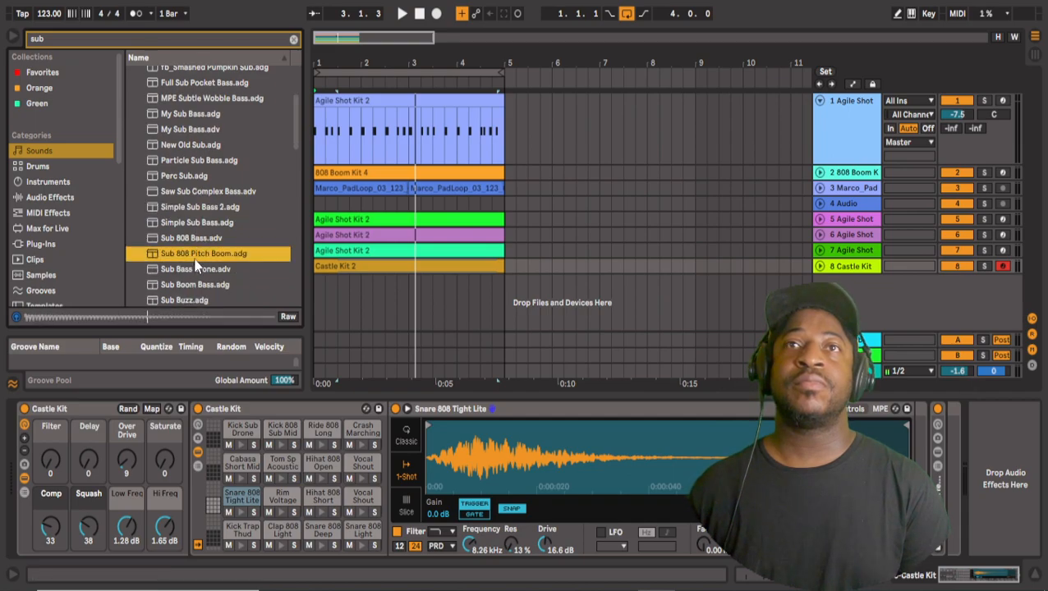
{"action": "left_click", "coordinate": [200, 268]}
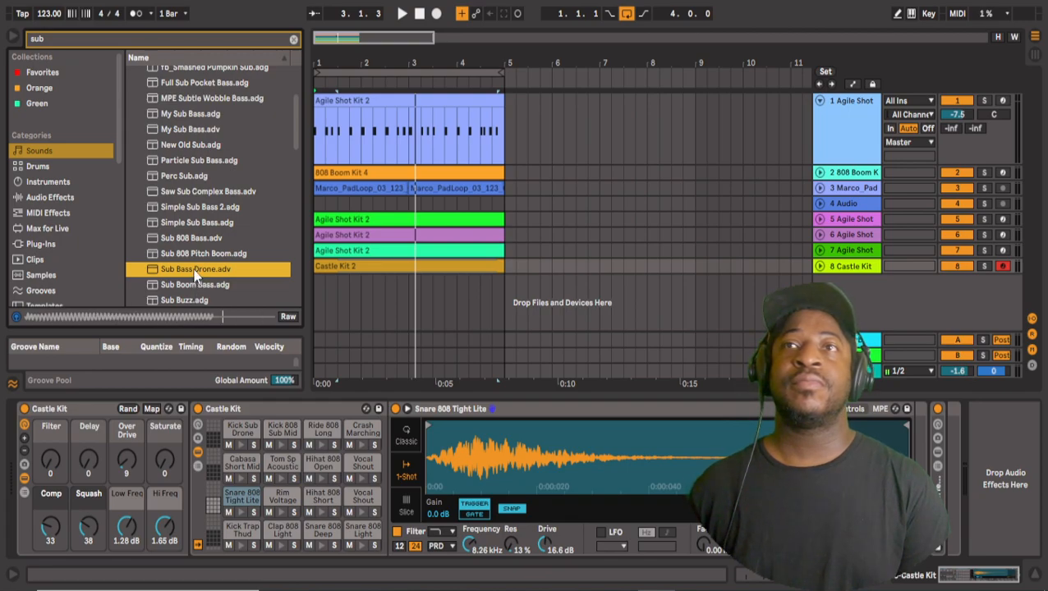
{"action": "left_click_drag", "start_coordinate": [210, 273], "coordinate": [336, 301]}
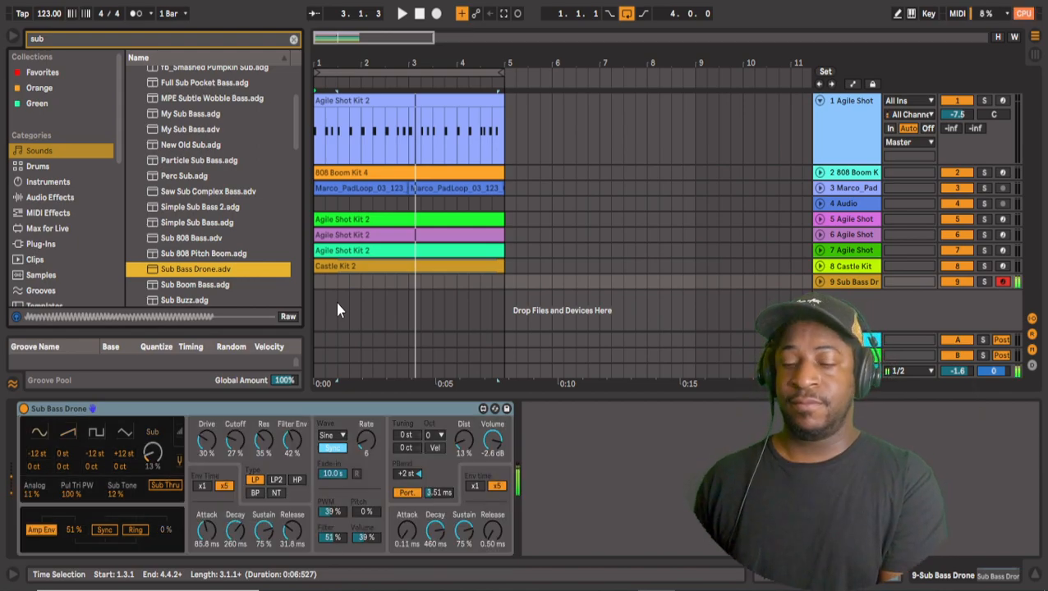
Lower the Sub Bass Drone track's volume in Session View and check its balance against the playing loop.
{"action": "left_click", "coordinate": [1036, 56]}
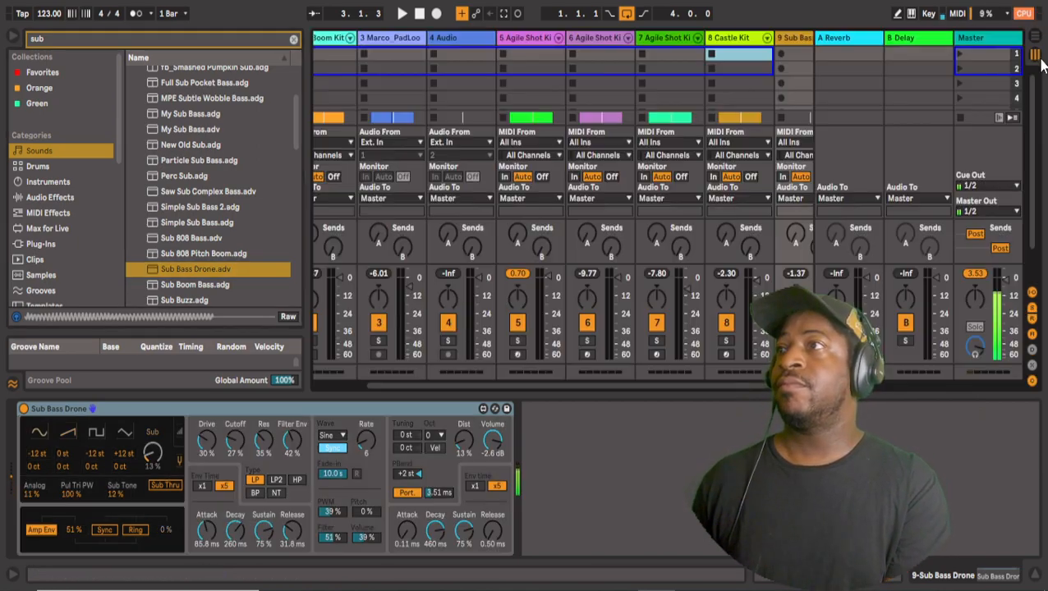
{"action": "left_click_drag", "start_coordinate": [698, 385], "coordinate": [756, 383]}
{"action": "left_click_drag", "start_coordinate": [743, 281], "coordinate": [743, 281]}
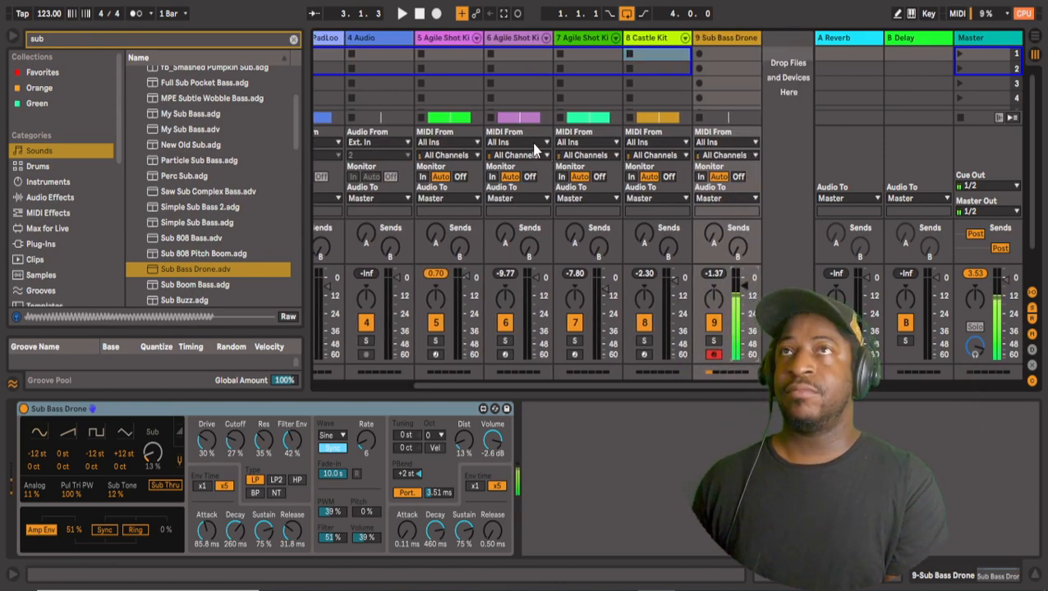
{"action": "left_click", "coordinate": [401, 14]}
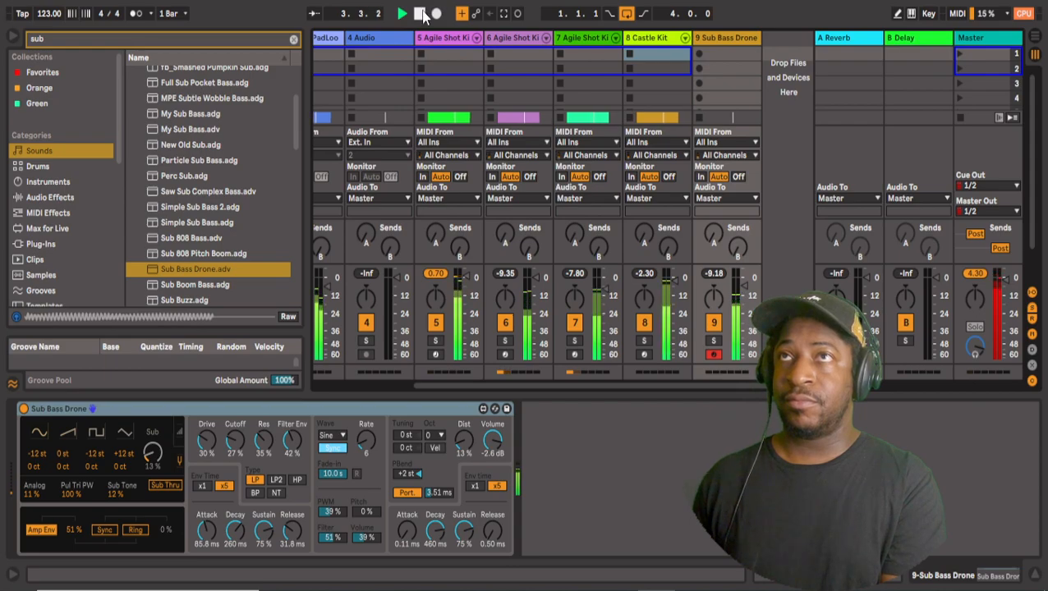
{"action": "left_click", "coordinate": [420, 14]}
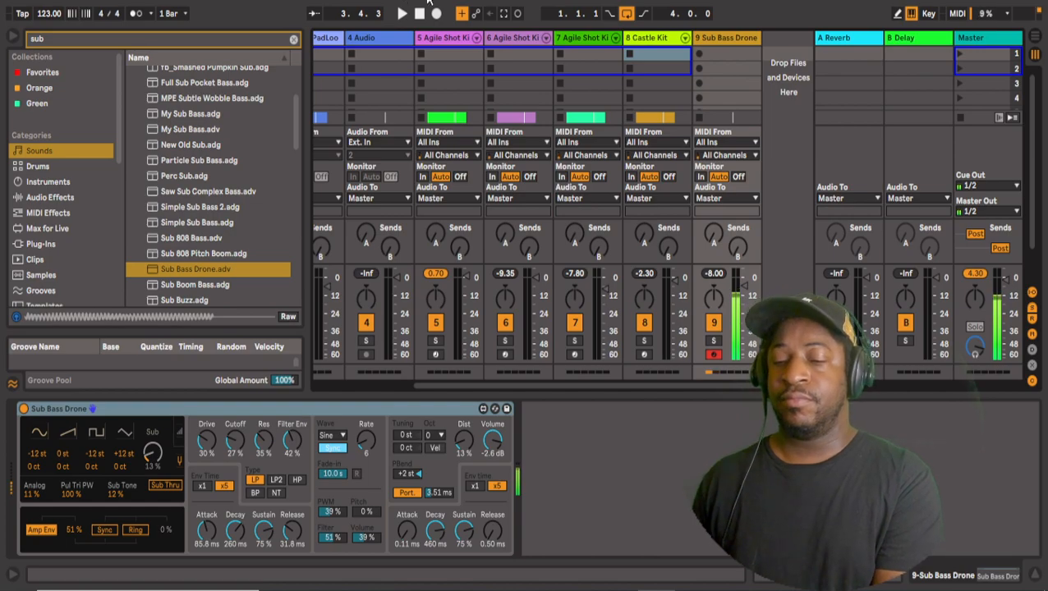
Stop playback and return to Arrangement View.
{"action": "left_click", "coordinate": [419, 13]}
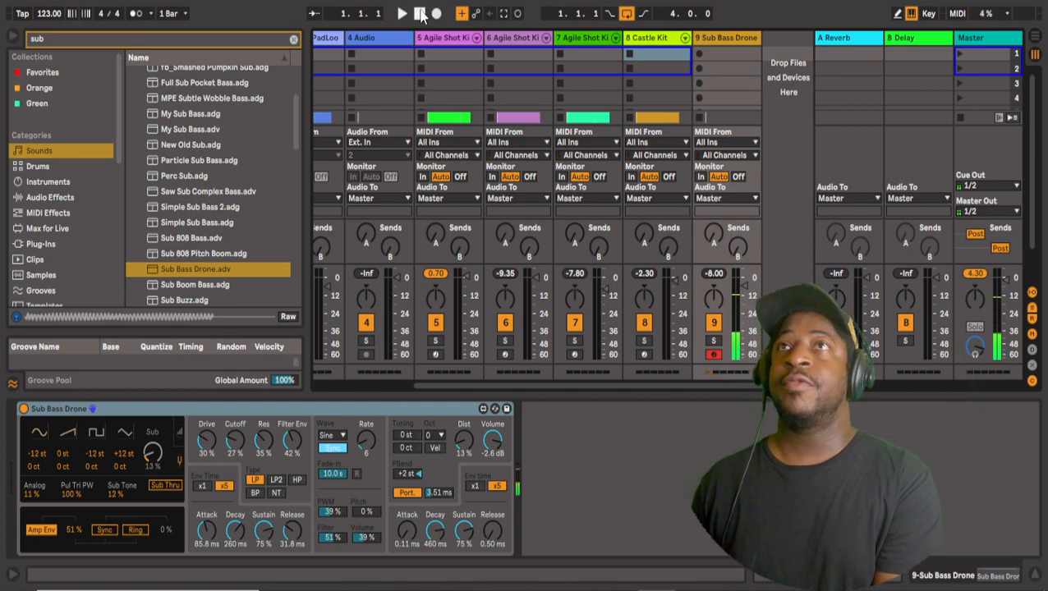
{"action": "left_click", "coordinate": [1035, 38]}
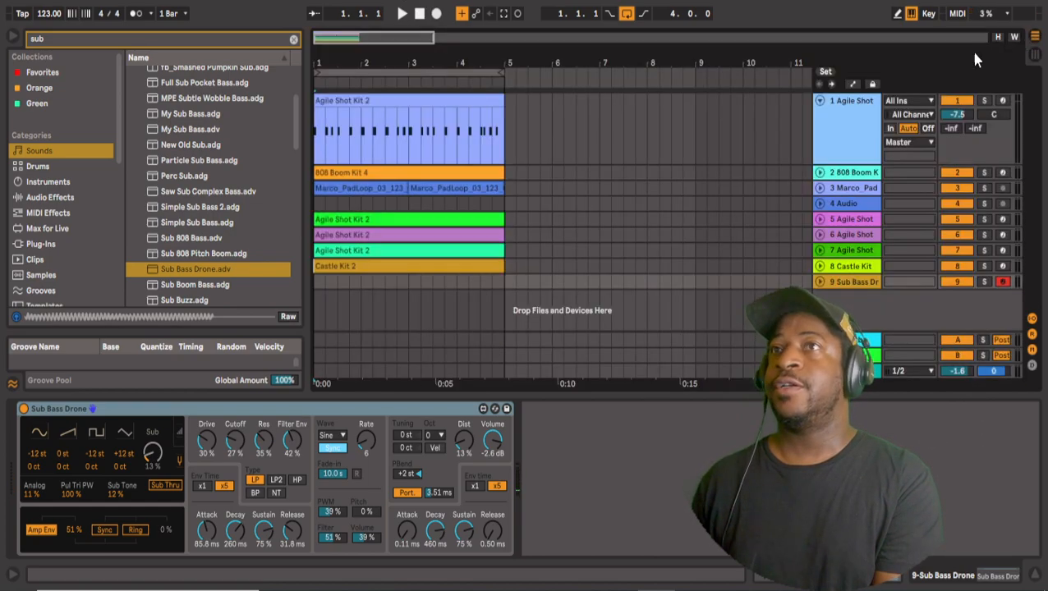
Record a first trial take of the sub bass on the Sub Bass Drone track and delete its one-bar clip.
{"action": "left_click", "coordinate": [437, 13]}
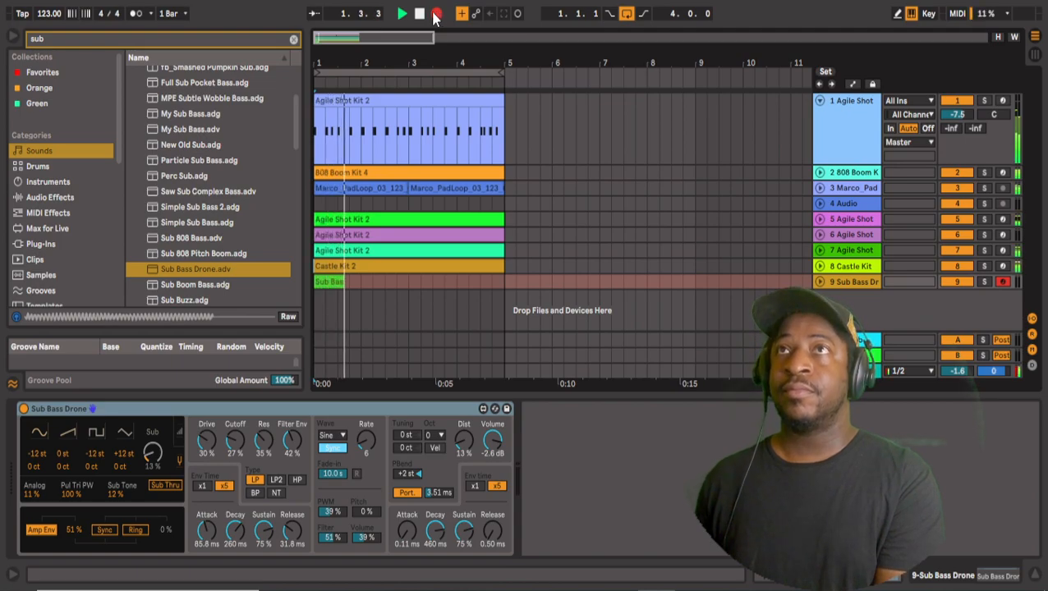
{"action": "left_click", "coordinate": [417, 15]}
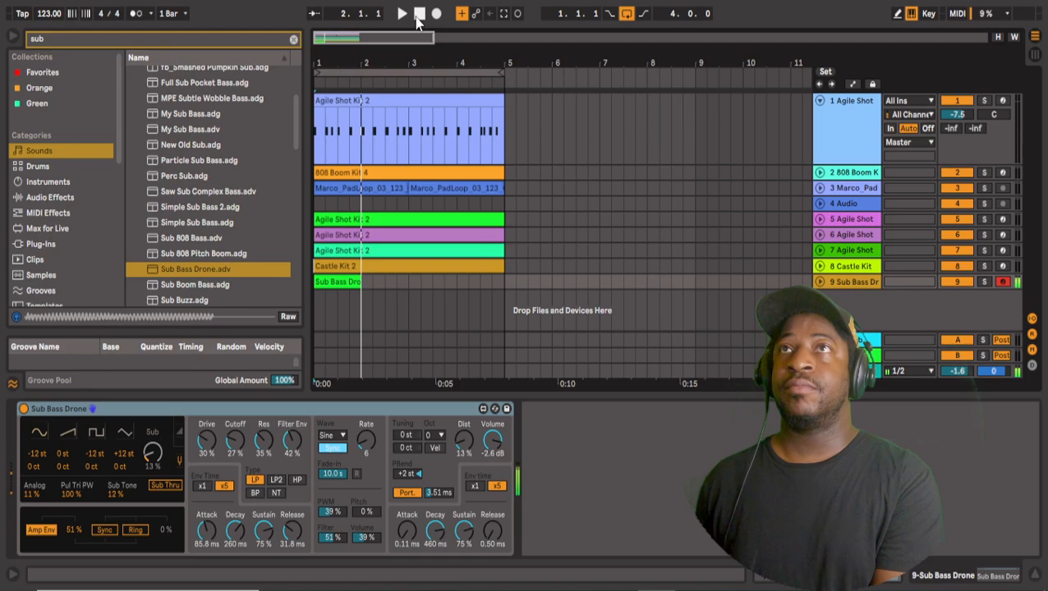
{"action": "right_click", "coordinate": [326, 282]}
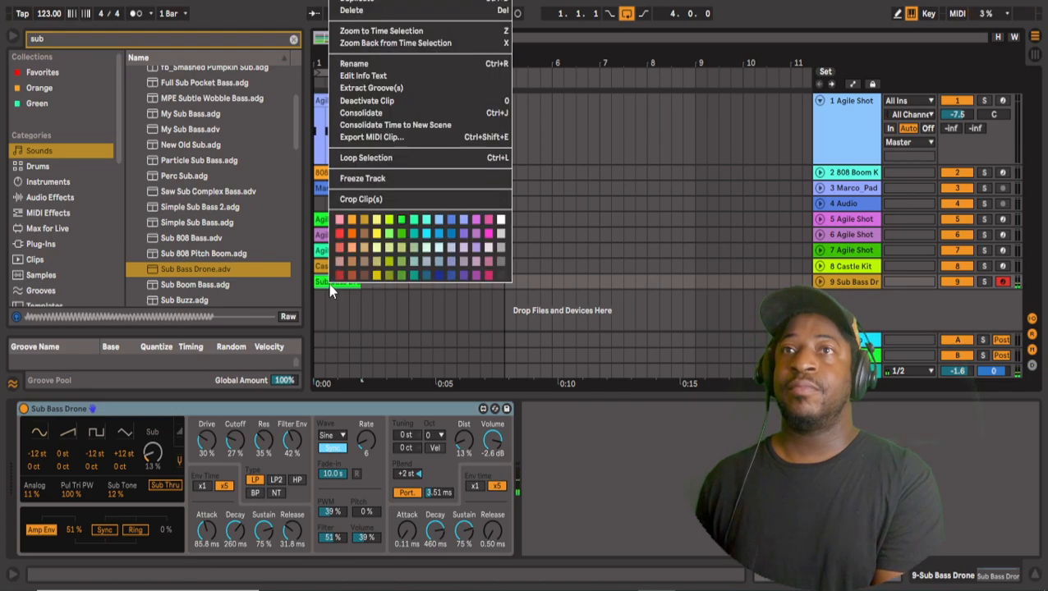
{"action": "left_click", "coordinate": [393, 10]}
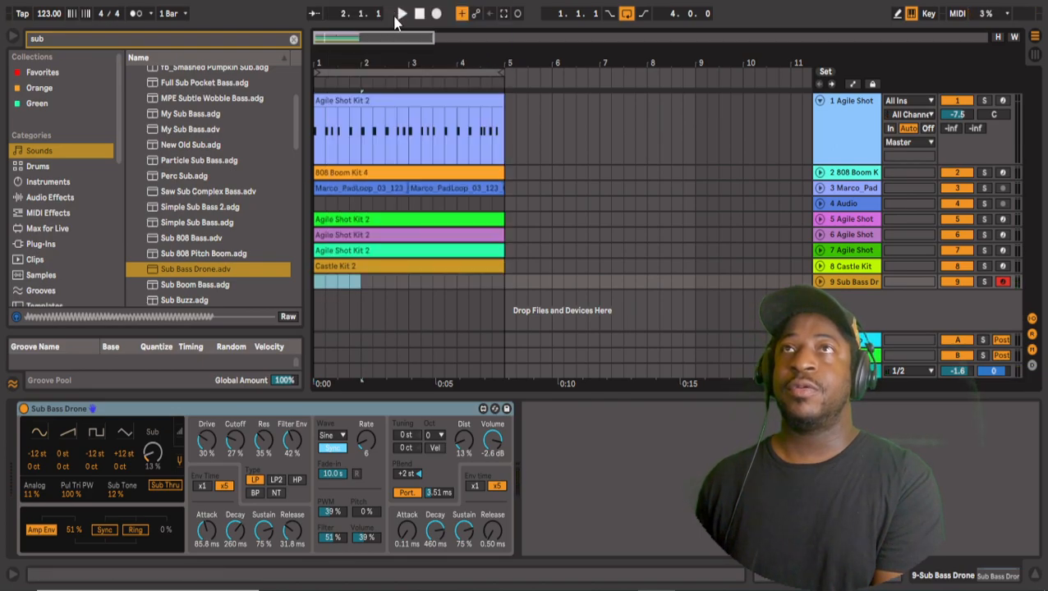
Record a second sub bass take from the start of the loop and delete the resulting partial clip.
{"action": "left_click", "coordinate": [434, 14]}
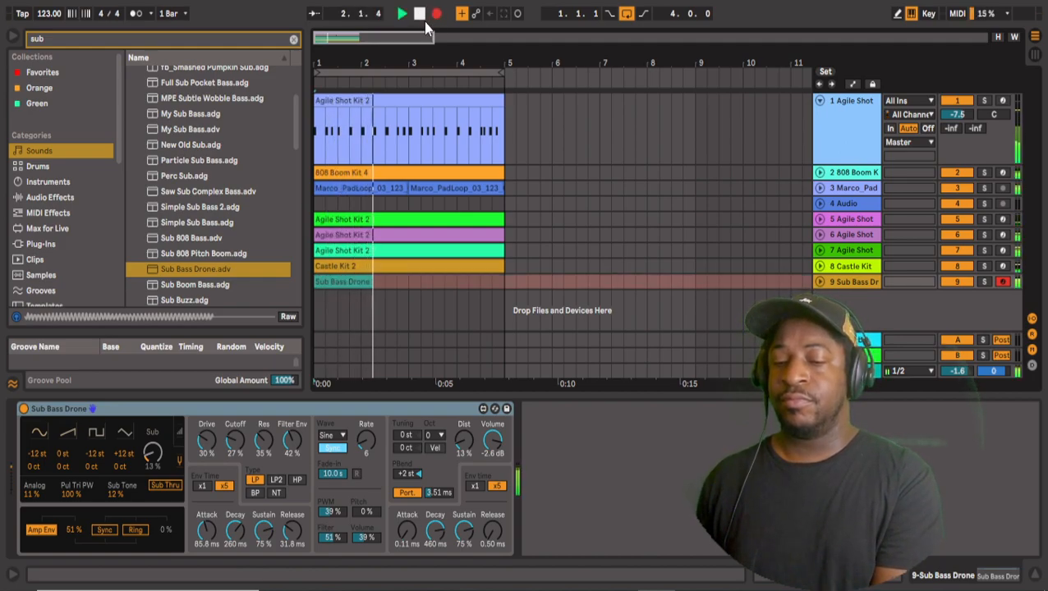
{"action": "left_click", "coordinate": [420, 14]}
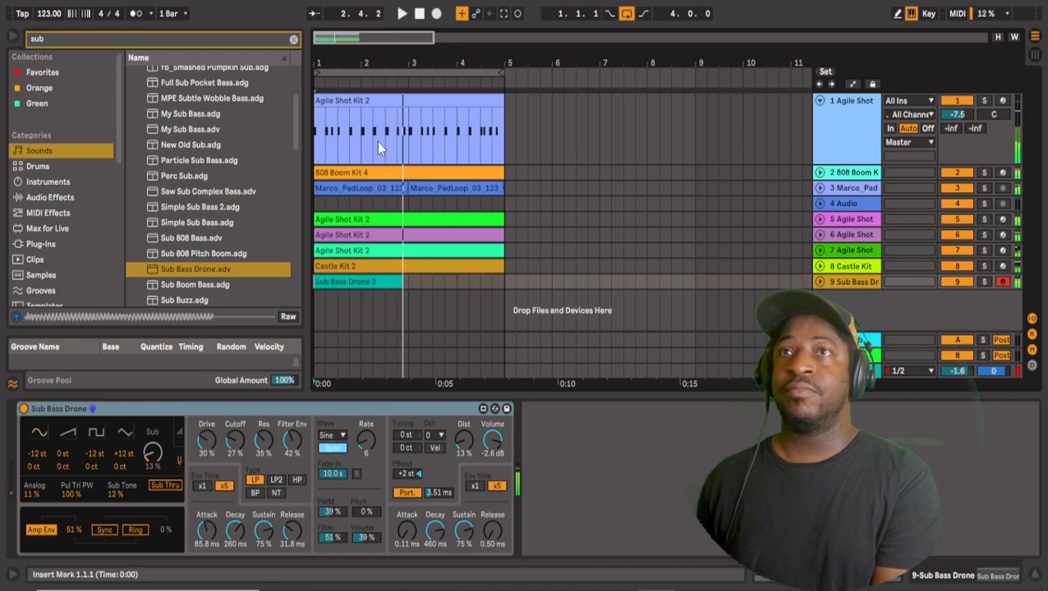
{"action": "left_click", "coordinate": [373, 281]}
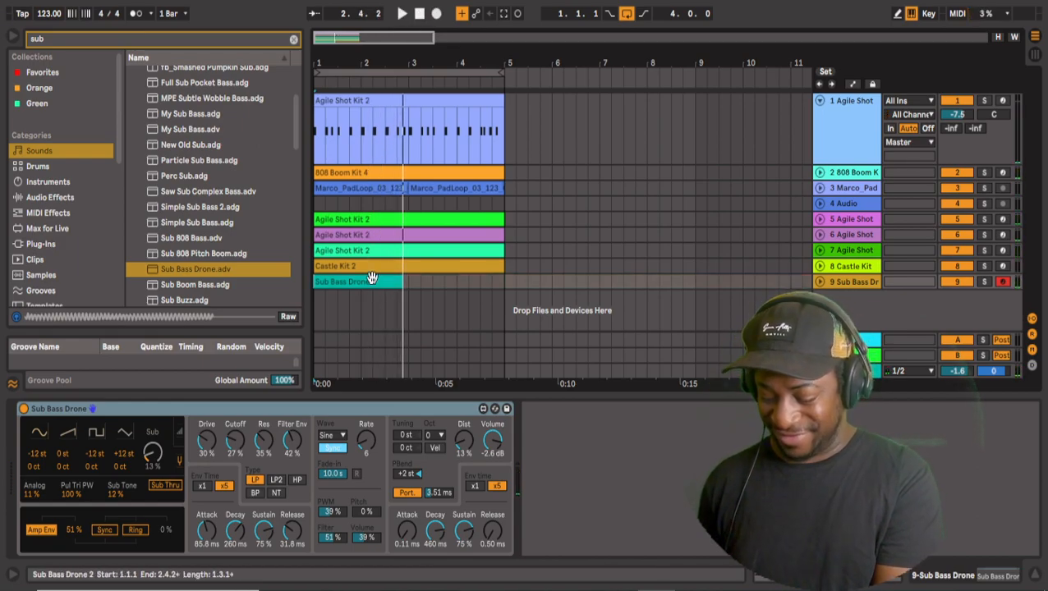
{"action": "left_click", "coordinate": [396, 266]}
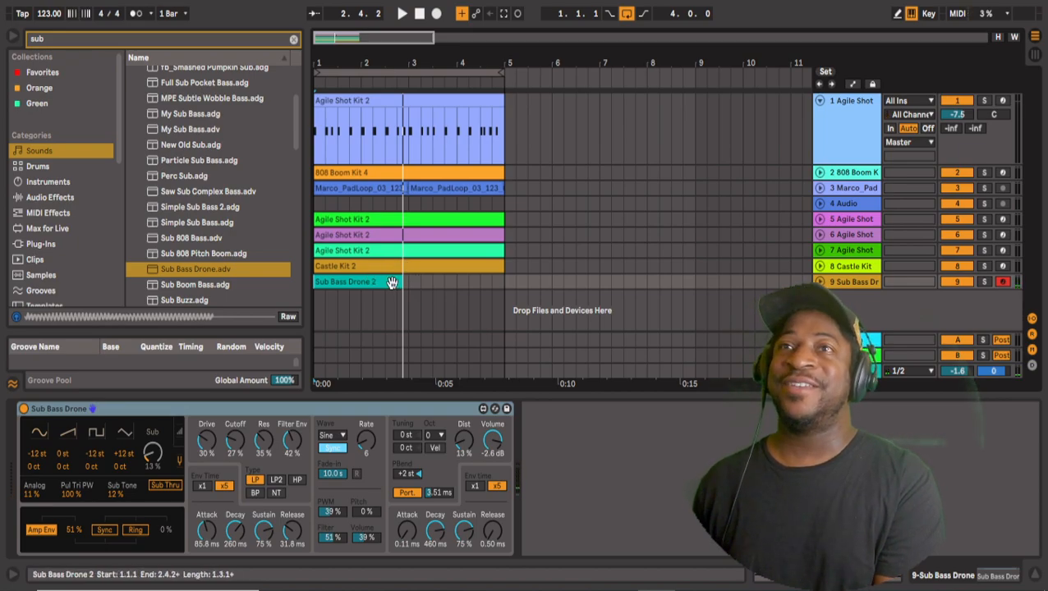
{"action": "right_click", "coordinate": [392, 282]}
{"action": "left_click", "coordinate": [452, 16]}
{"action": "left_click", "coordinate": [378, 236]}
{"action": "right_click", "coordinate": [371, 282]}
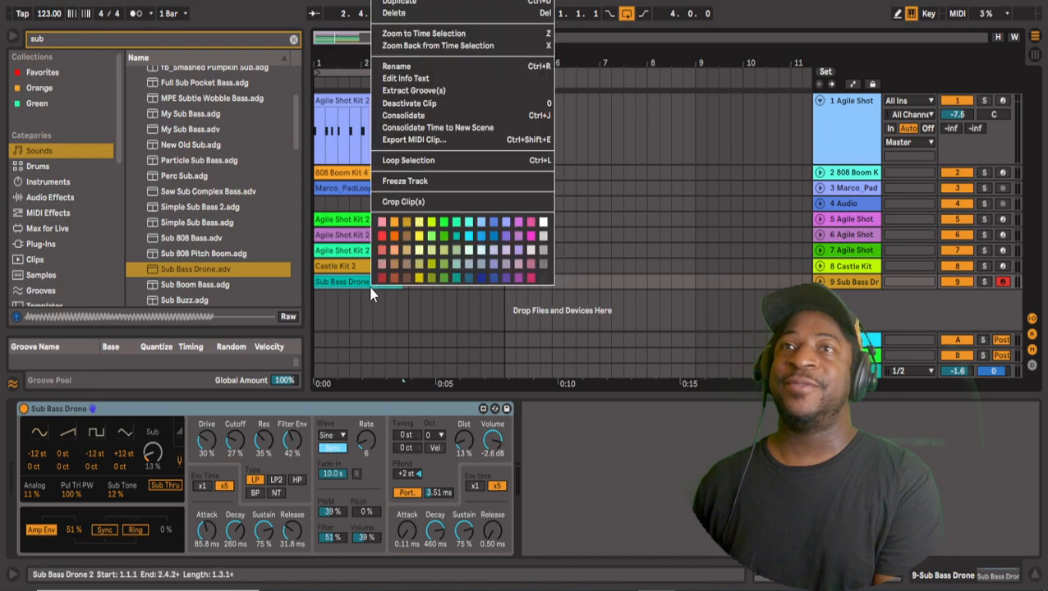
{"action": "left_click", "coordinate": [436, 14]}
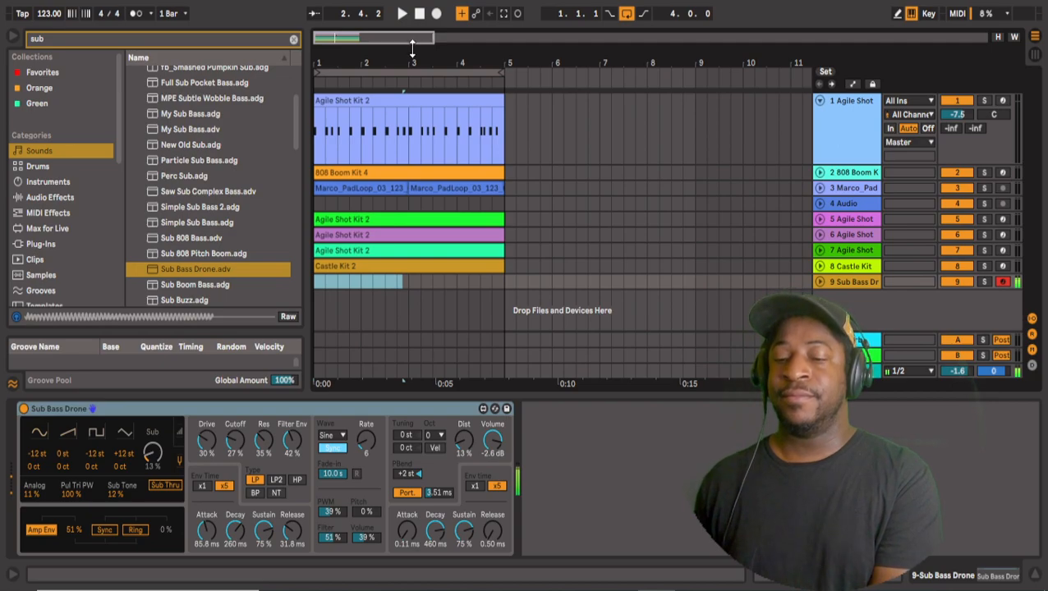
Record the sub bass line across the four-bar loop on the Sub Bass Drone track and clear the browser search.
{"action": "left_click", "coordinate": [423, 17]}
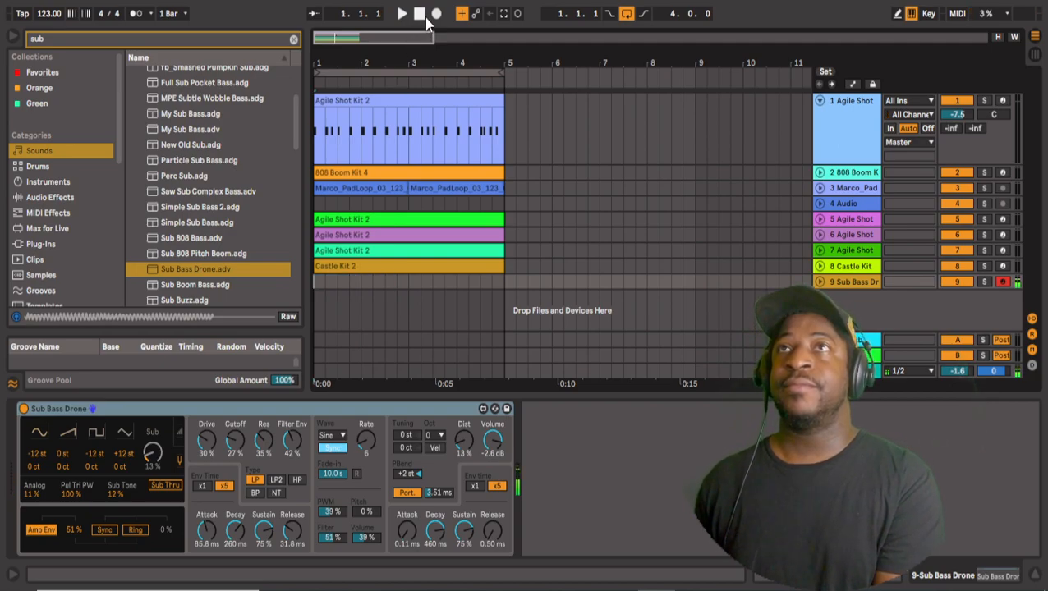
{"action": "left_click", "coordinate": [436, 15]}
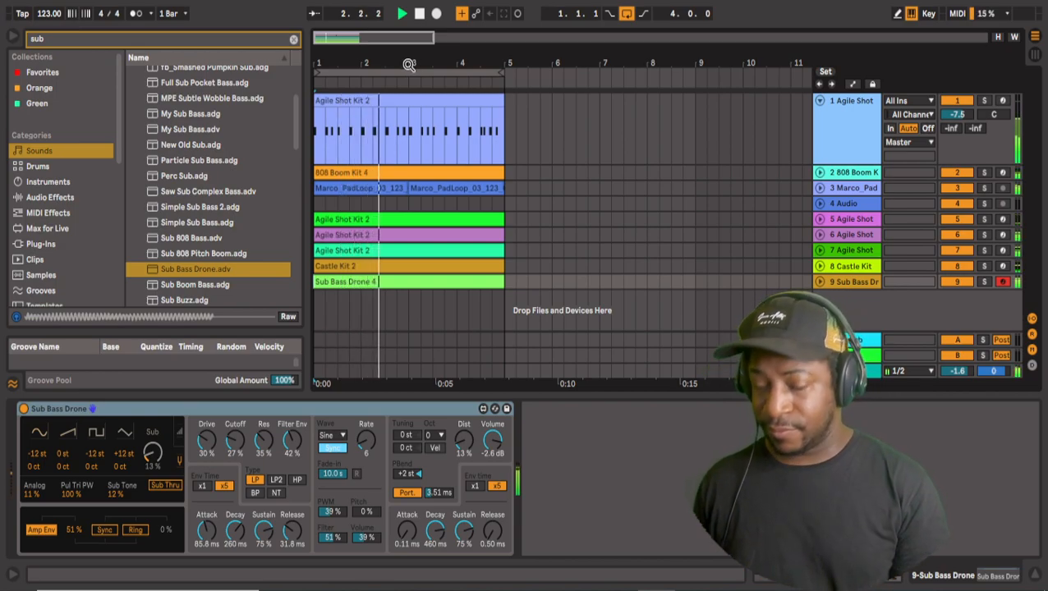
{"action": "left_click", "coordinate": [294, 39]}
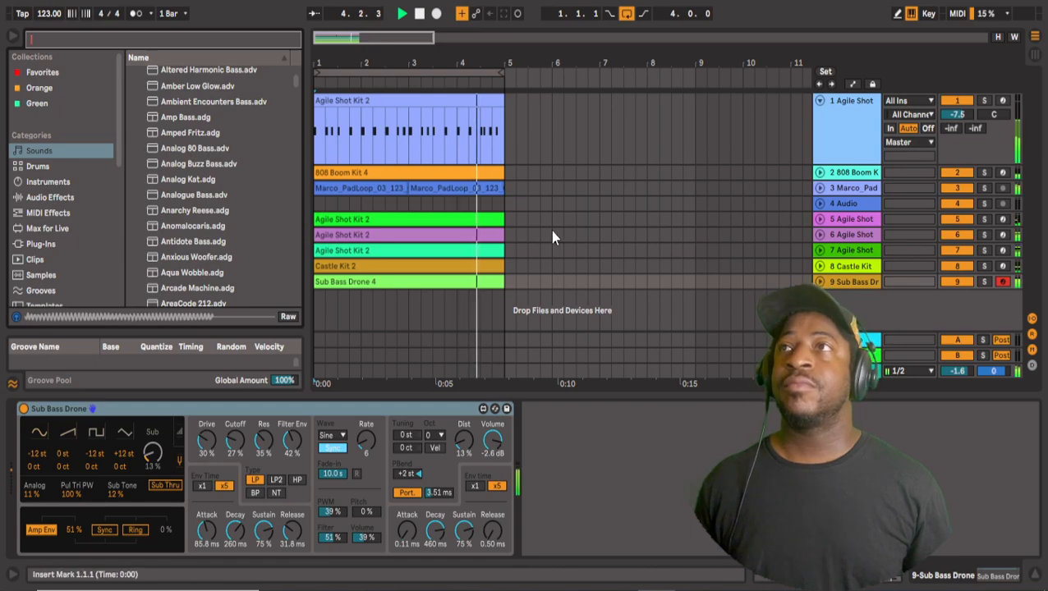
Check the track levels in Session View while the loop plays, stop playback and return to Arrangement View.
{"action": "left_click", "coordinate": [1034, 56]}
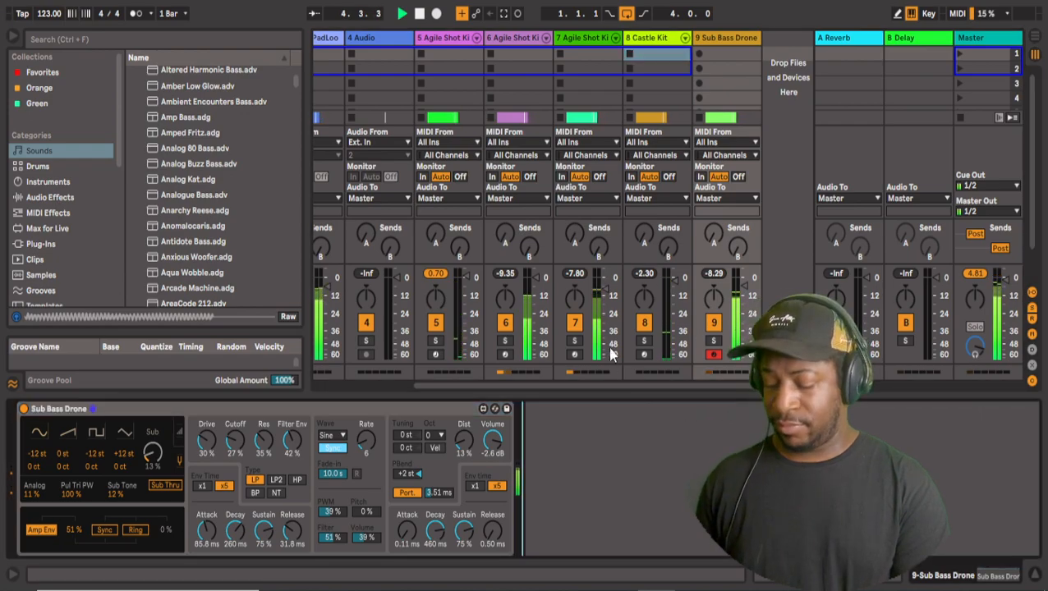
{"action": "left_click", "coordinate": [421, 14]}
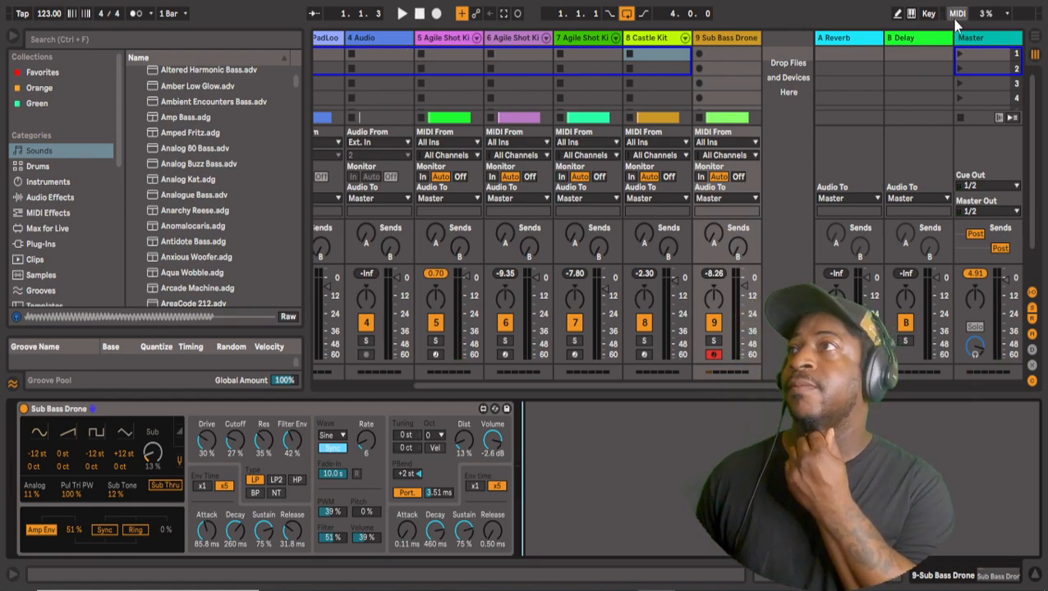
{"action": "left_click", "coordinate": [1033, 37]}
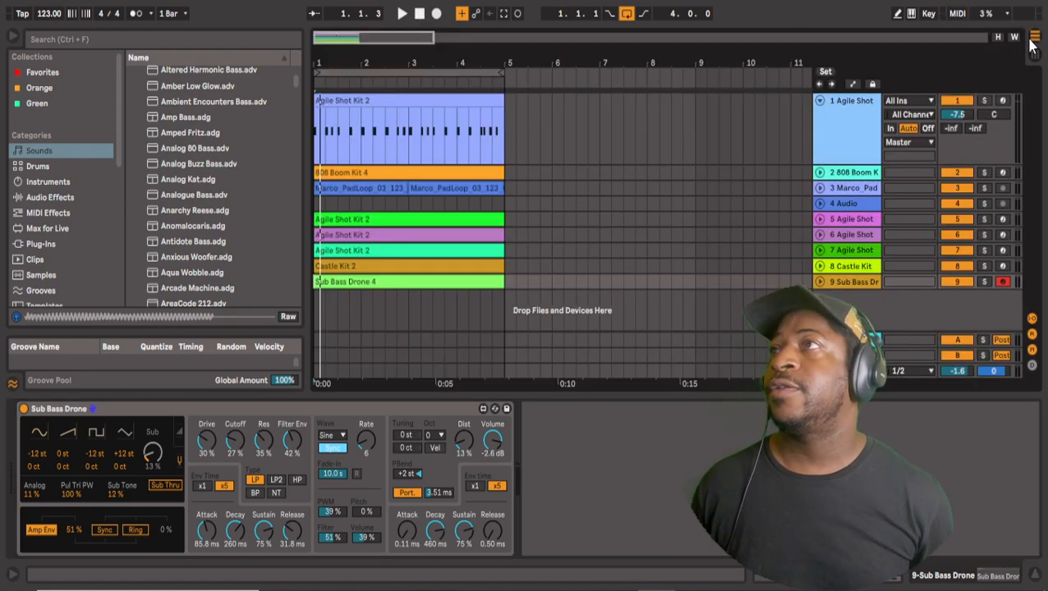
Load the Heat Up 3 64bit VST plug-in onto a new MIDI track below Sub Bass Drone.
{"action": "scroll", "coordinate": [232, 238], "scroll_direction": "up", "scroll_amount": 3}
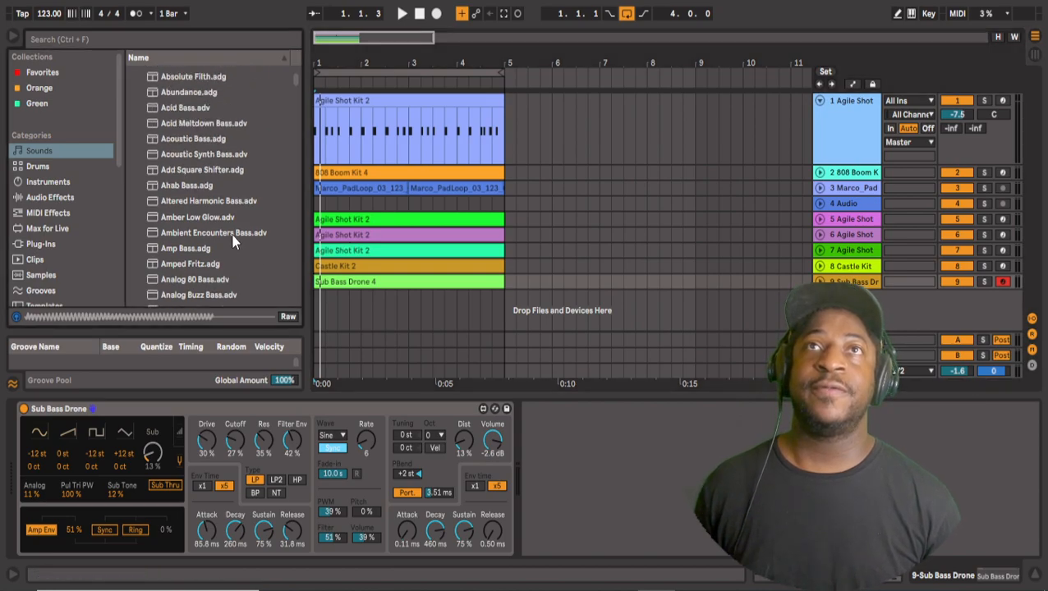
{"action": "left_click", "coordinate": [66, 168]}
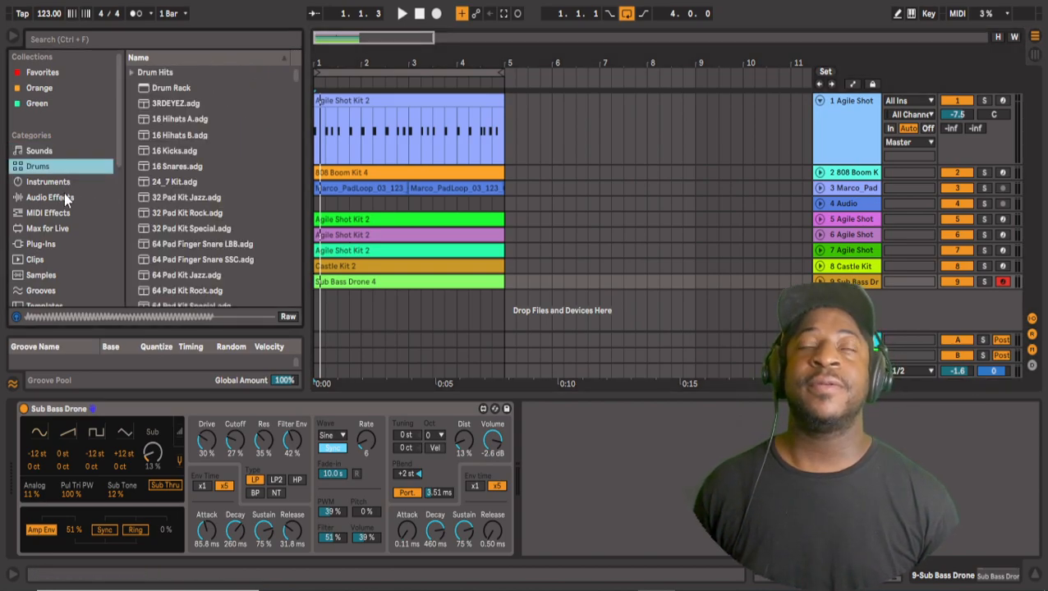
{"action": "scroll", "coordinate": [66, 228], "scroll_direction": "down", "scroll_amount": 2}
{"action": "scroll", "coordinate": [67, 229], "scroll_direction": "down", "scroll_amount": 1}
{"action": "left_click", "coordinate": [53, 196]}
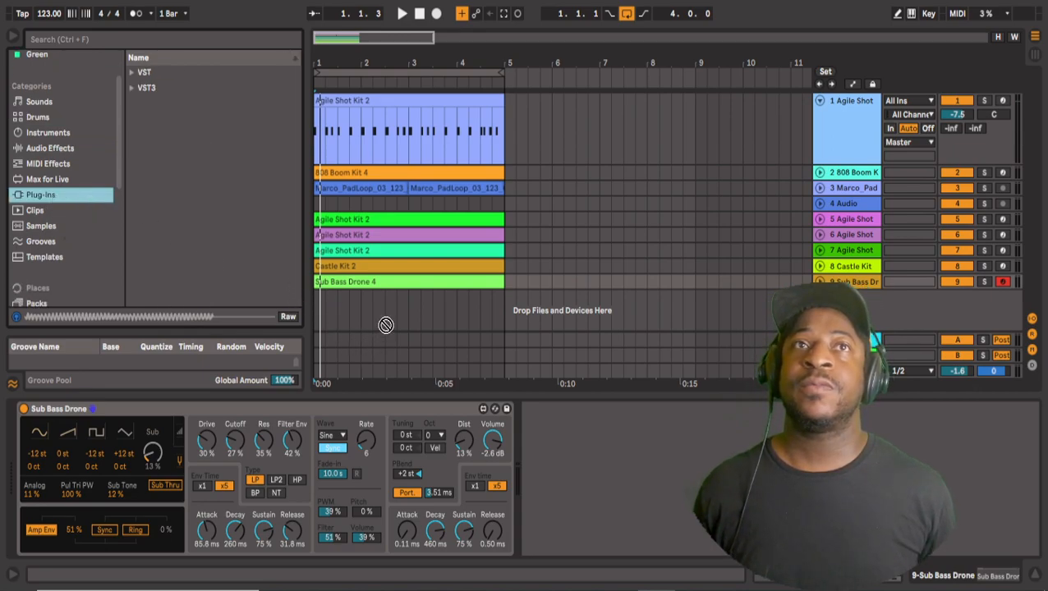
{"action": "left_click", "coordinate": [133, 74]}
{"action": "scroll", "coordinate": [156, 123], "scroll_direction": "down", "scroll_amount": 3}
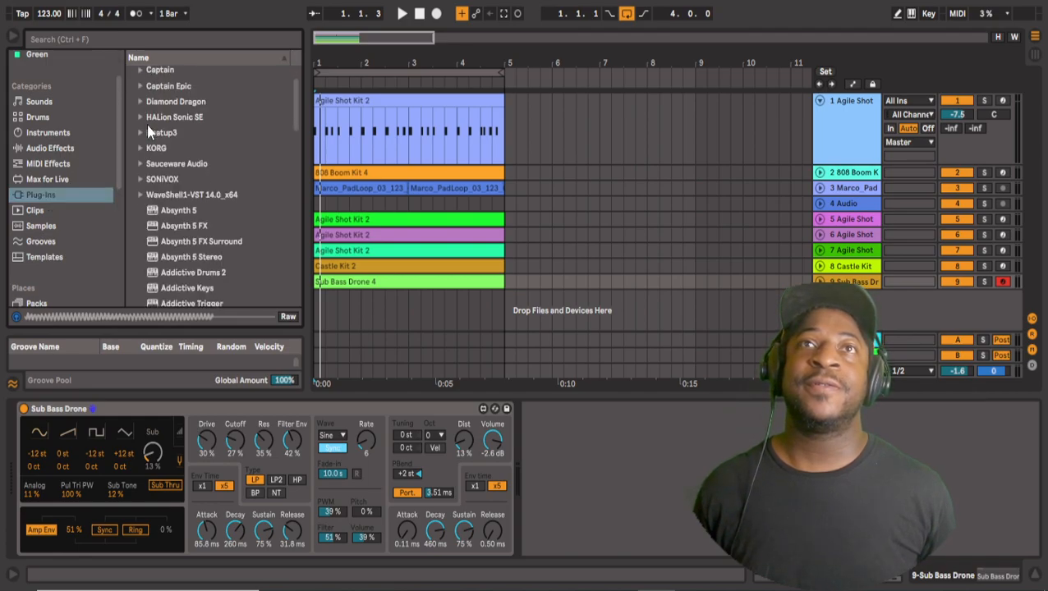
{"action": "left_click", "coordinate": [141, 132]}
{"action": "left_click_drag", "start_coordinate": [171, 152], "coordinate": [284, 215]}
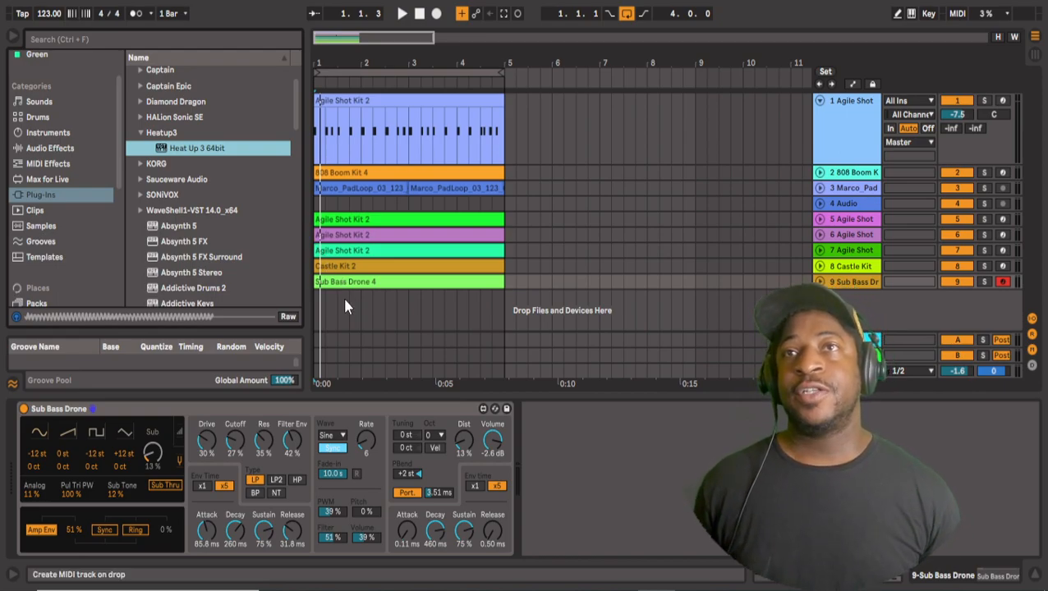
{"action": "left_click_drag", "start_coordinate": [344, 306], "coordinate": [345, 306]}
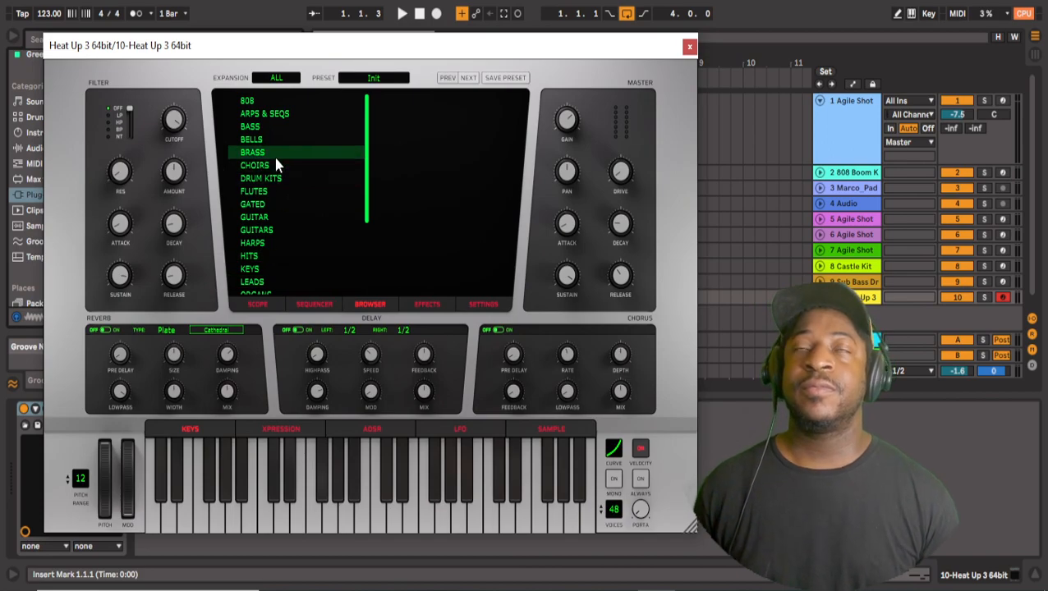
Audition the Keys presets 1976 EPIANO, ABOUT THAT and 4AM [SAUCE] in Heat Up 3, and load BARCODE [NORTH].
{"action": "scroll", "coordinate": [284, 228], "scroll_direction": "down", "scroll_amount": 3}
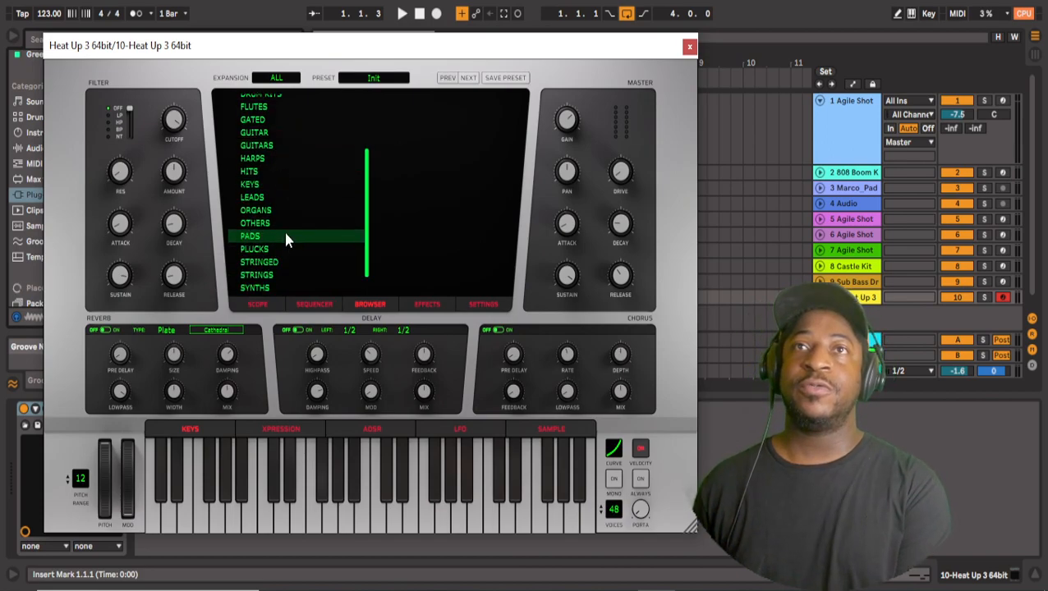
{"action": "left_click", "coordinate": [277, 188]}
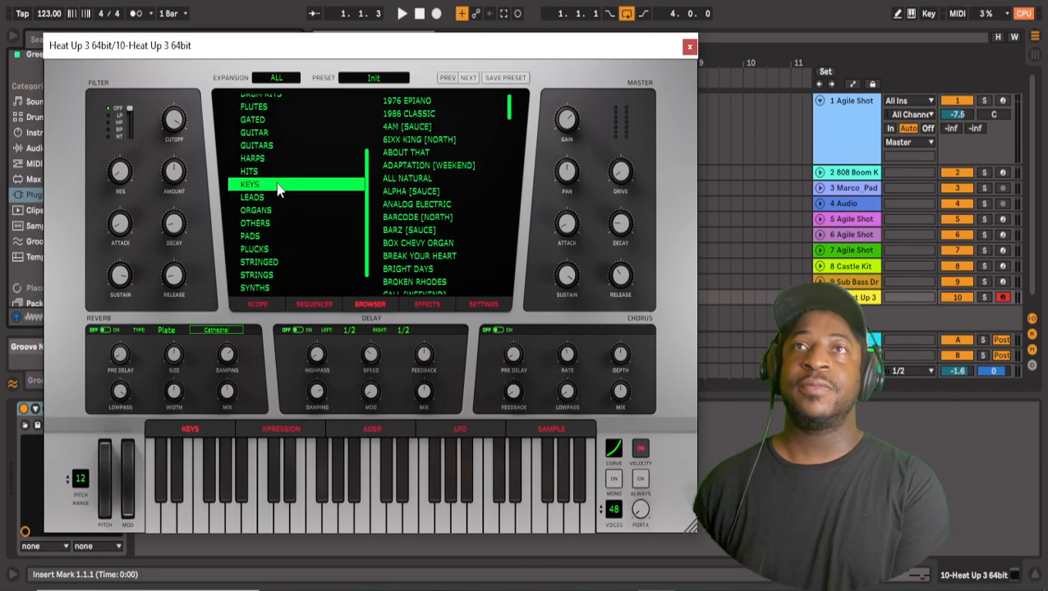
{"action": "left_click", "coordinate": [419, 105]}
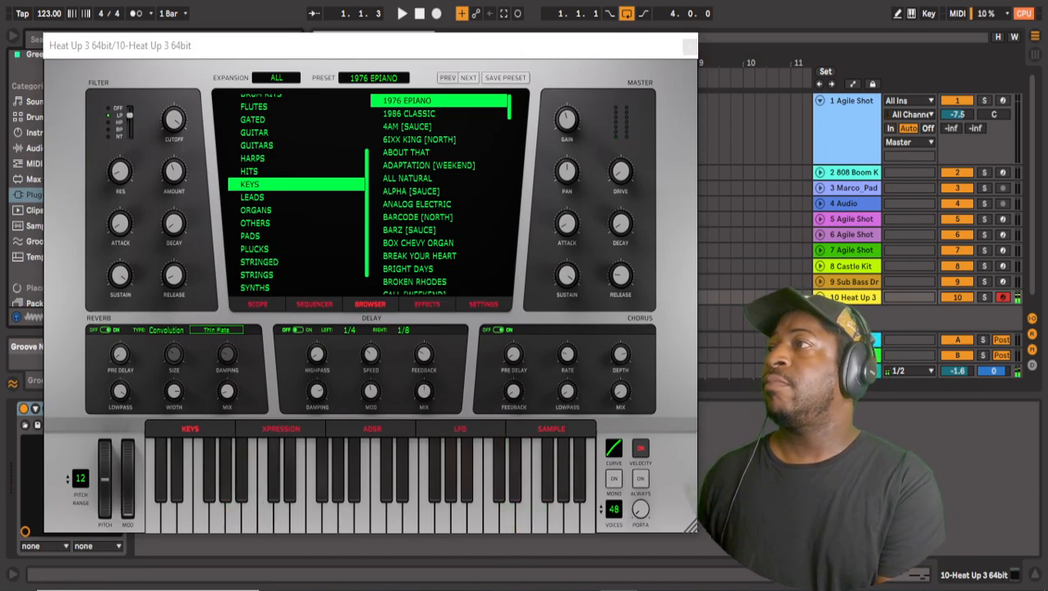
{"action": "left_click", "coordinate": [402, 153]}
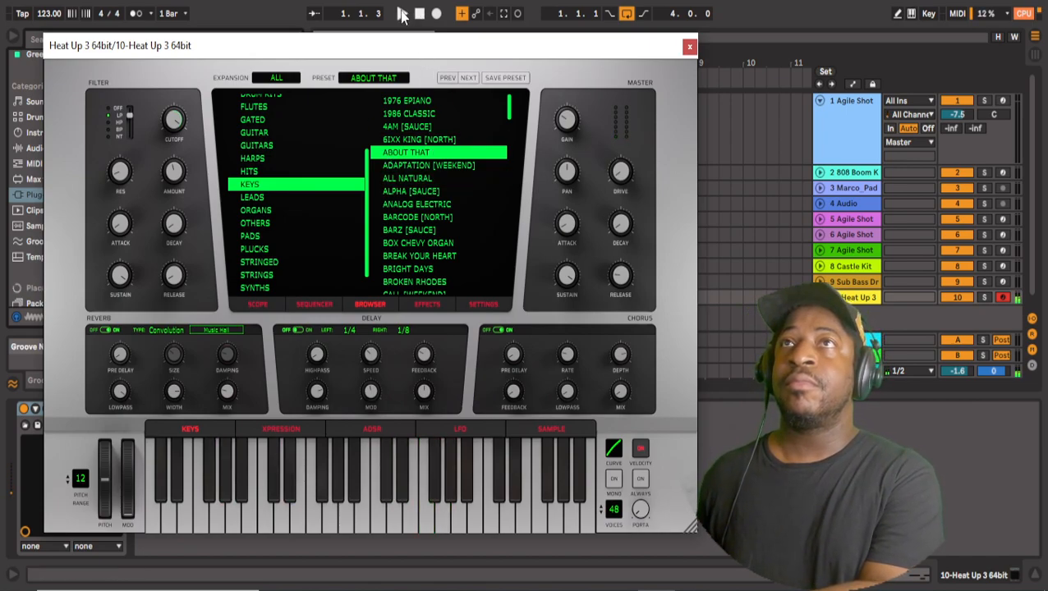
{"action": "left_click", "coordinate": [435, 130]}
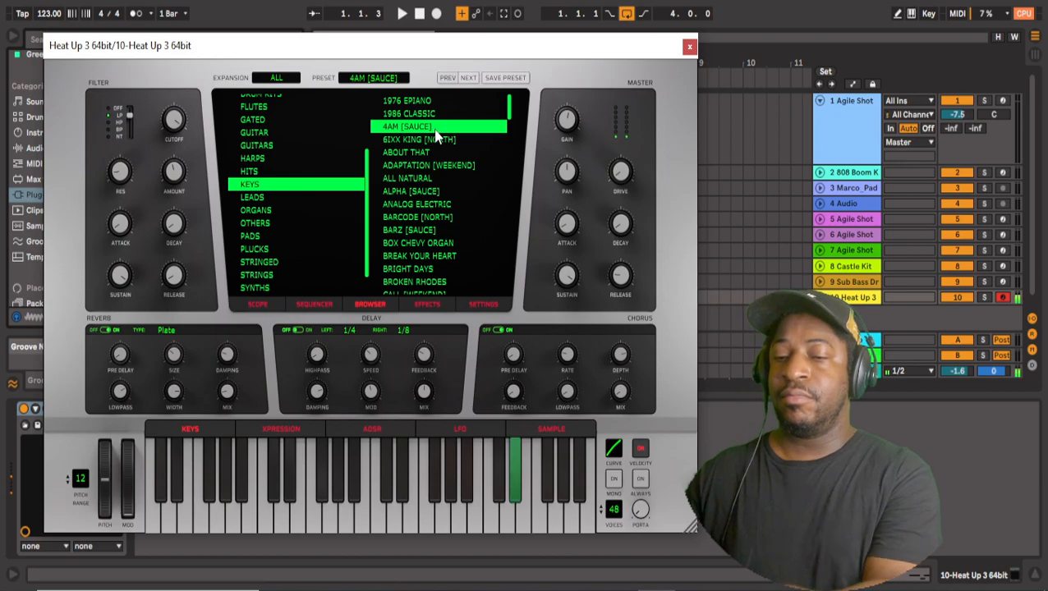
{"action": "left_click", "coordinate": [423, 217]}
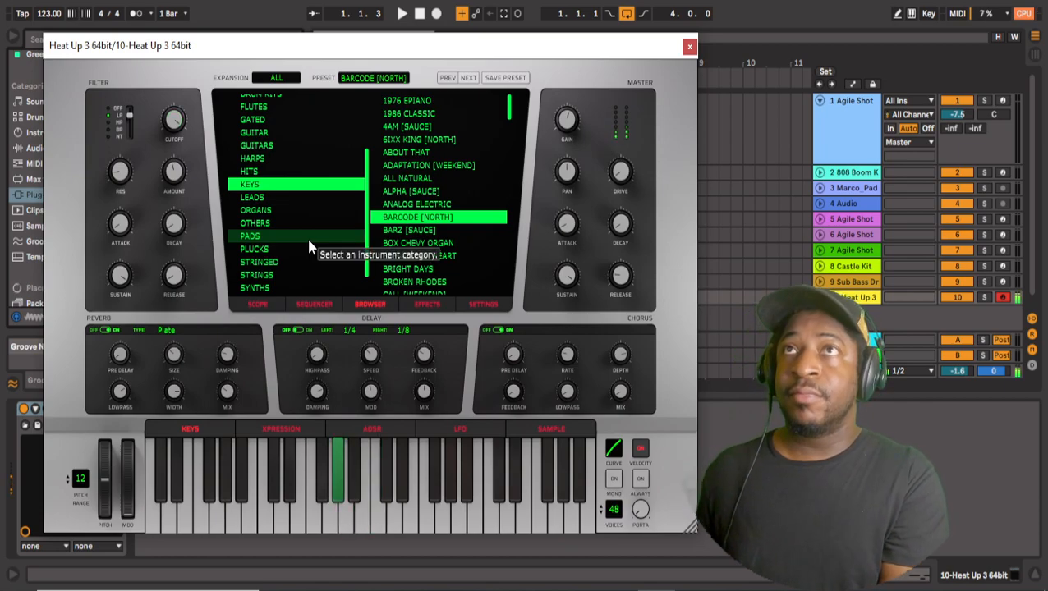
Play the loop to try the BARCODE [NORTH] sound against the beat, and close the plug-in window.
{"action": "left_click", "coordinate": [409, 21]}
{"action": "left_click", "coordinate": [403, 16]}
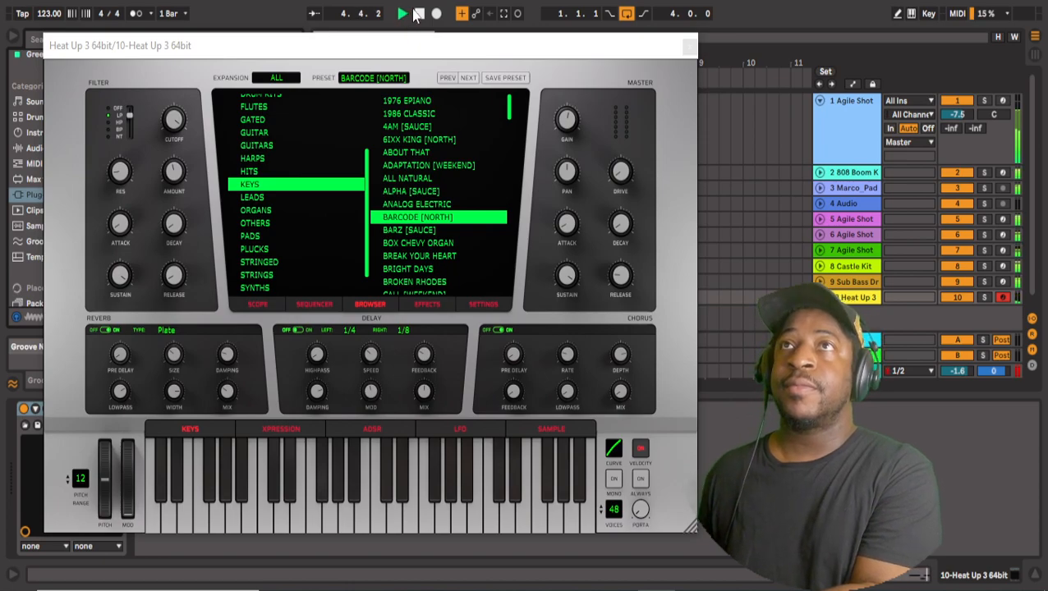
{"action": "left_click", "coordinate": [689, 47]}
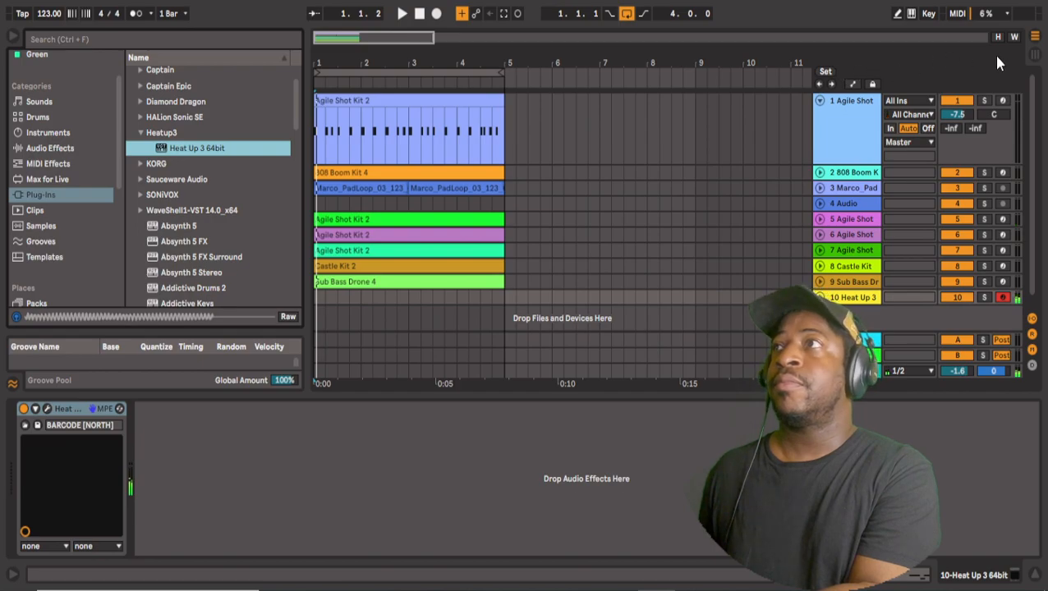
Record a Heat Up 3 keys part over the four-bar loop on track 10 and unfold the Sub Bass Drone track.
{"action": "left_click", "coordinate": [1033, 54]}
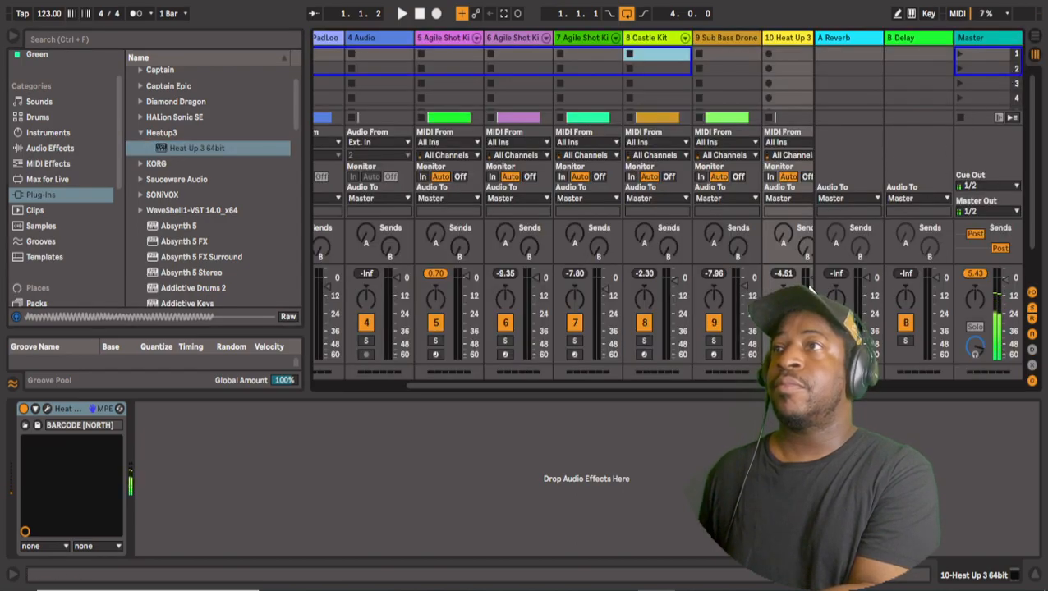
{"action": "scroll", "coordinate": [747, 381], "scroll_direction": "right", "scroll_amount": 2}
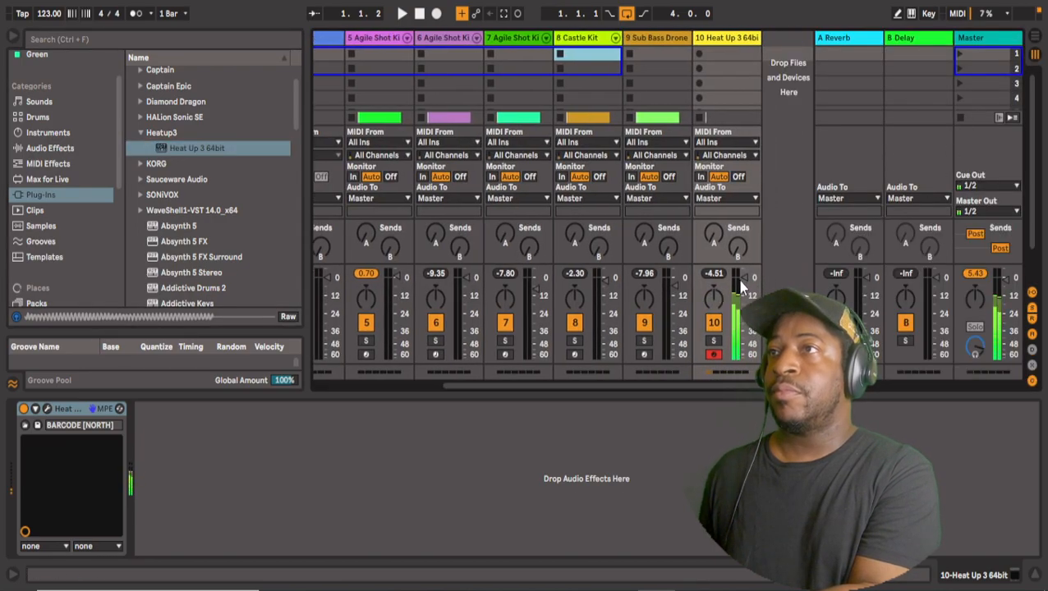
{"action": "left_click", "coordinate": [1034, 36]}
{"action": "left_click", "coordinate": [435, 14]}
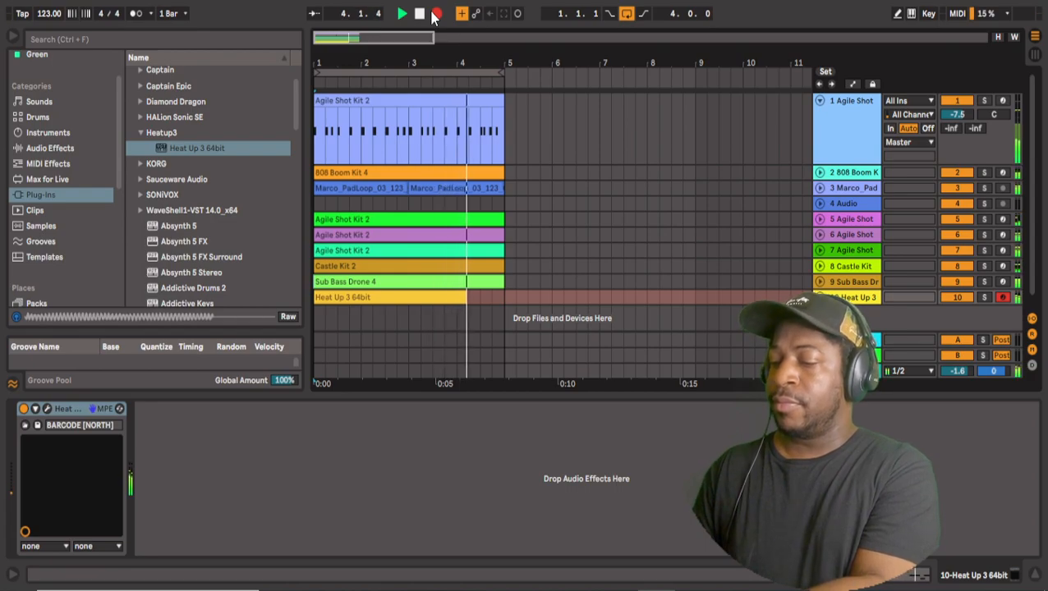
{"action": "left_click", "coordinate": [436, 13]}
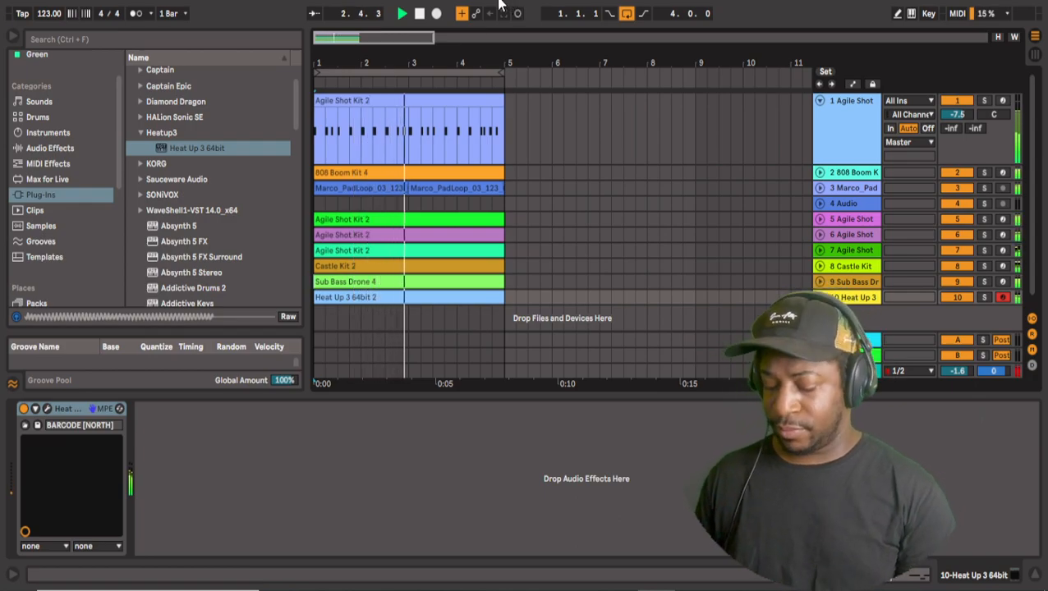
{"action": "key", "text": "u"}
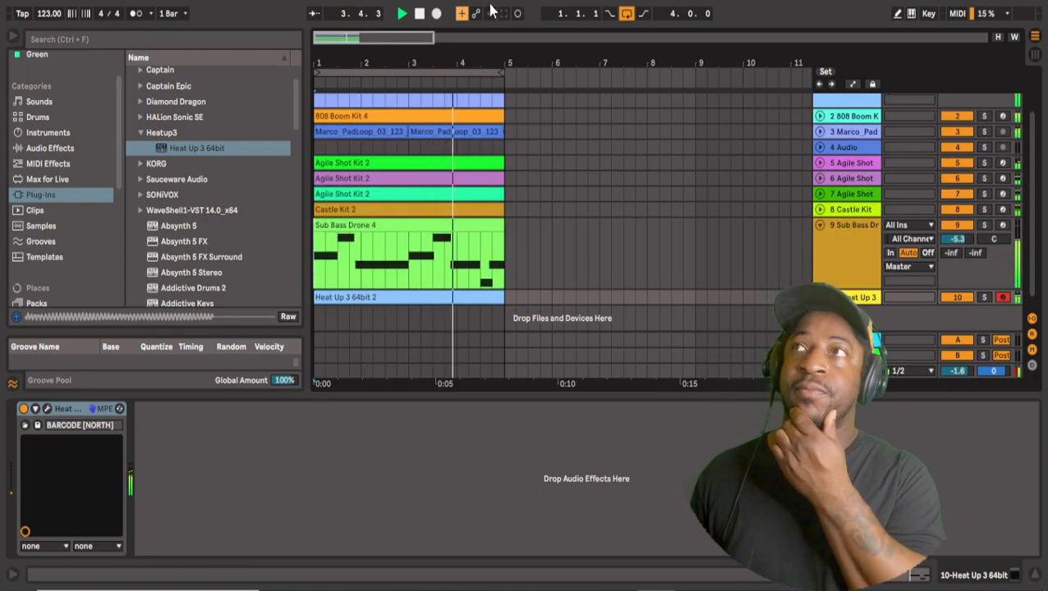
In Session View, mute the 1 Agile Shot Kit and 3 Marco_PadLoop tracks while the loop plays.
{"action": "left_click", "coordinate": [1034, 55]}
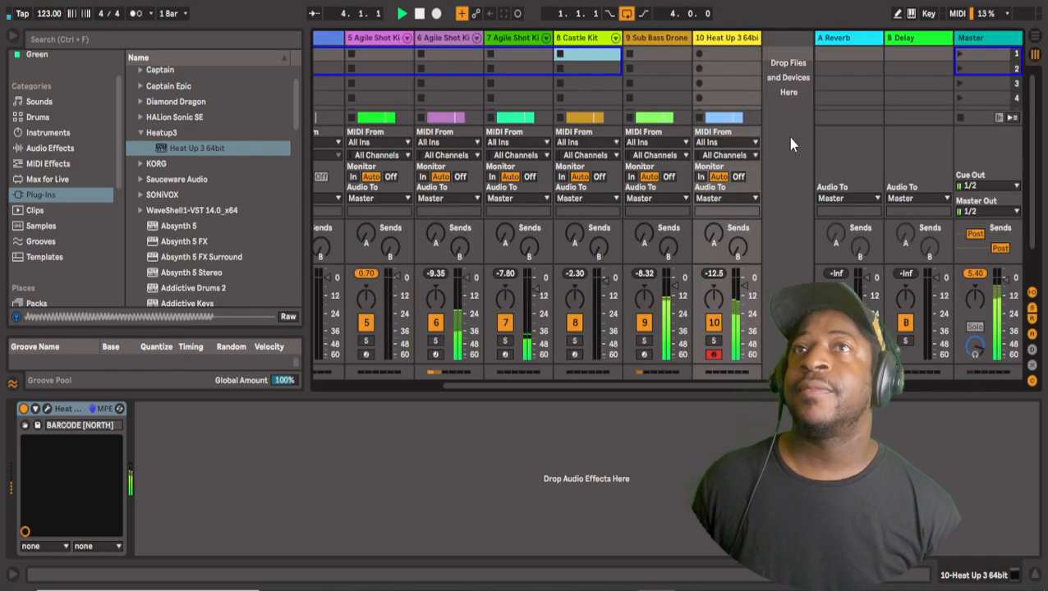
{"action": "left_click_drag", "start_coordinate": [490, 383], "coordinate": [360, 370]}
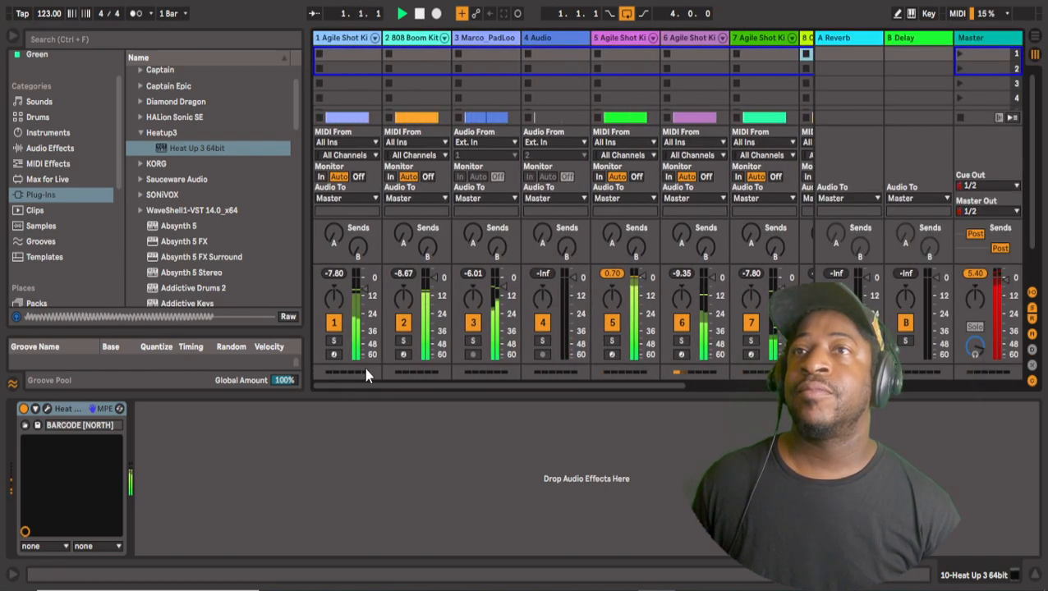
{"action": "left_click", "coordinate": [334, 323]}
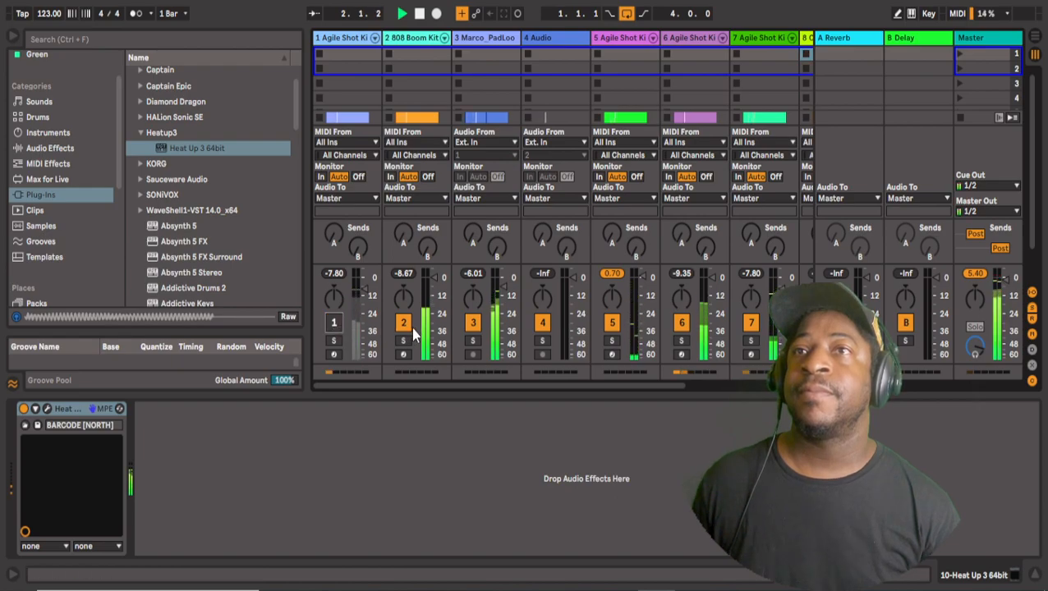
{"action": "left_click", "coordinate": [476, 321]}
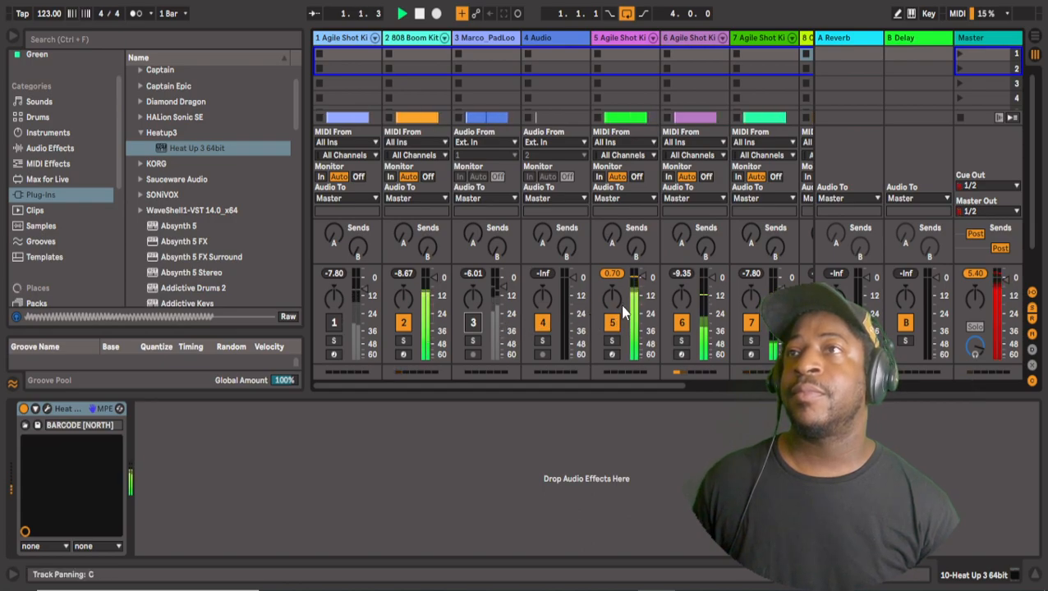
Mute the 5 Agile Shot Kit, 7 Agile Shot Kit and 8 Castle Kit tracks, and unmute 3 Marco_PadLoop.
{"action": "left_click_drag", "start_coordinate": [613, 383], "coordinate": [674, 366]}
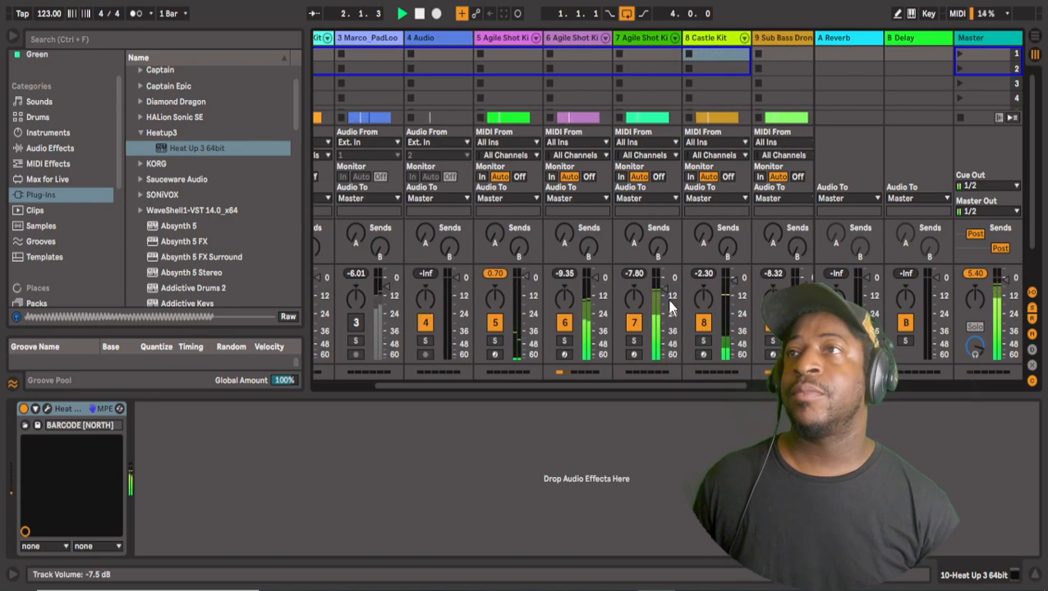
{"action": "left_click", "coordinate": [637, 326]}
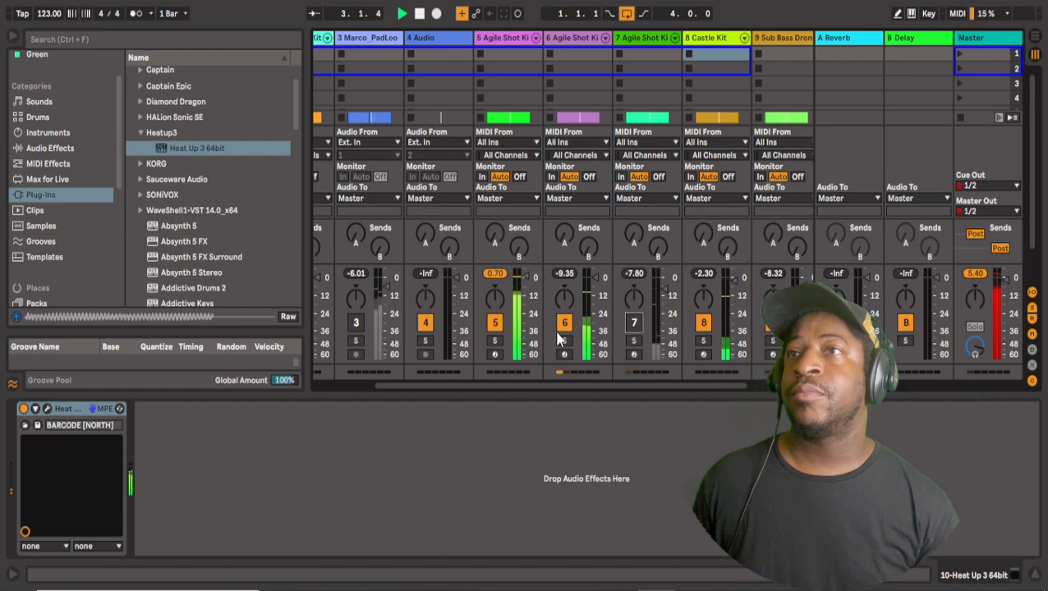
{"action": "left_click", "coordinate": [494, 327]}
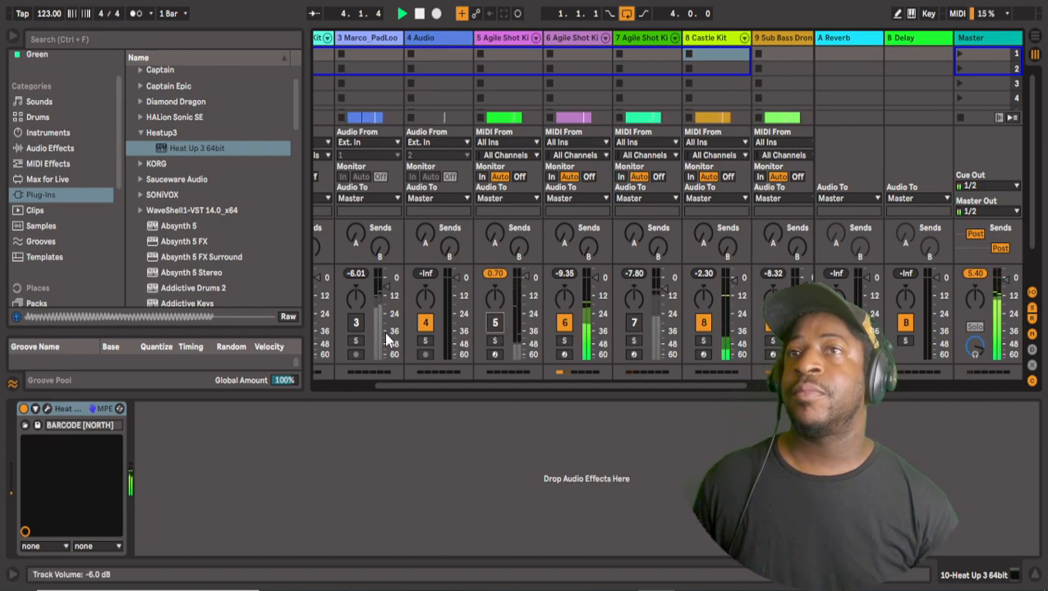
{"action": "left_click", "coordinate": [357, 327]}
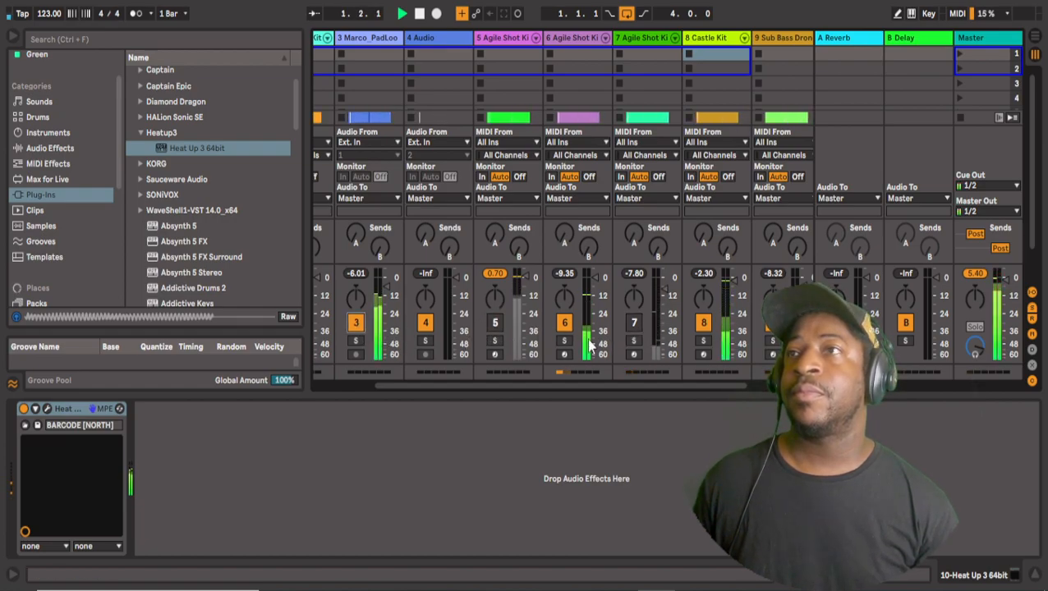
{"action": "left_click", "coordinate": [703, 323]}
{"action": "left_click_drag", "start_coordinate": [608, 379], "coordinate": [488, 383]}
{"action": "left_click", "coordinate": [336, 327]}
{"action": "left_click", "coordinate": [337, 328]}
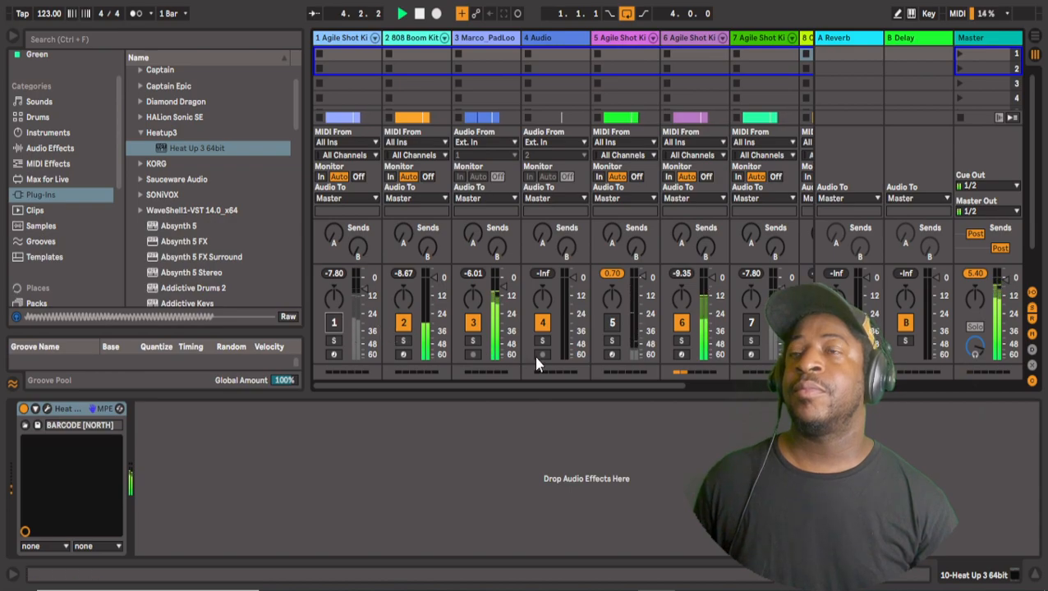
Return to Arrangement View to stop playback, and save the Live Set.
{"action": "left_click_drag", "start_coordinate": [565, 384], "coordinate": [702, 372]}
{"action": "left_click", "coordinate": [1034, 37]}
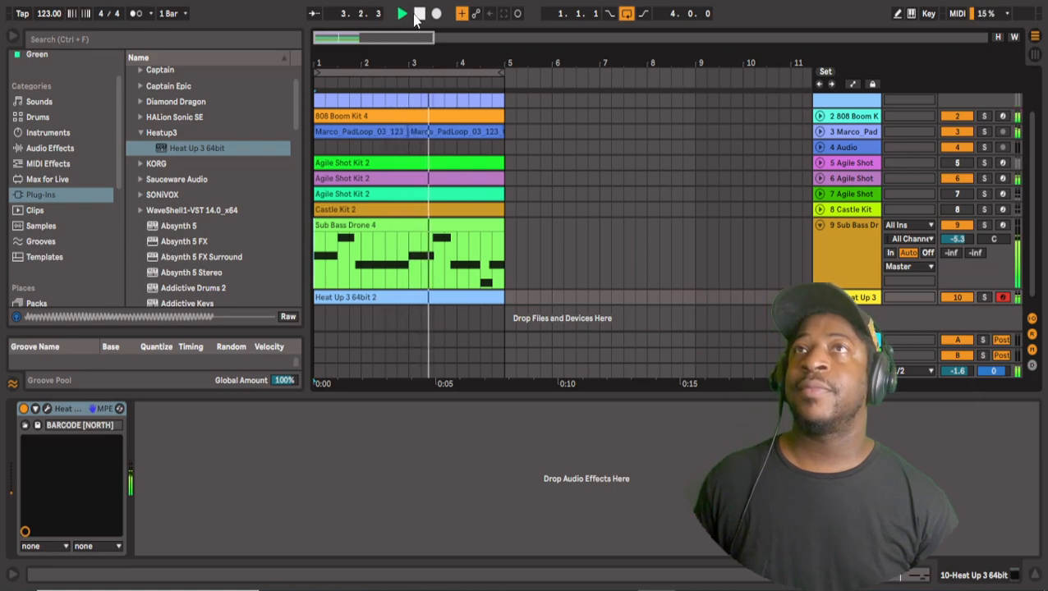
{"action": "left_click", "coordinate": [418, 16]}
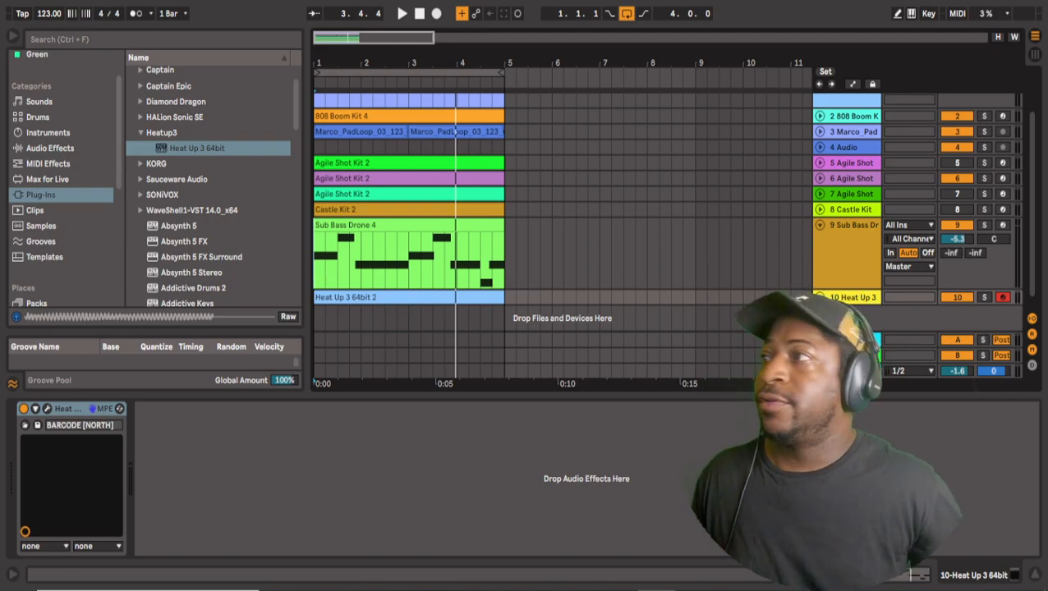
{"action": "left_click", "coordinate": [20, 3]}
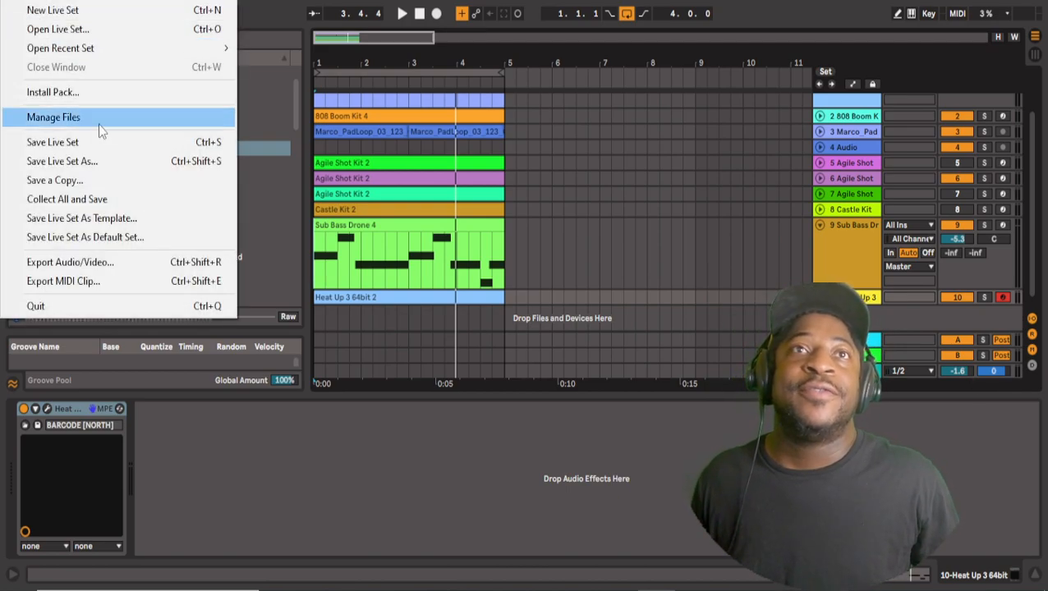
{"action": "left_click", "coordinate": [117, 145]}
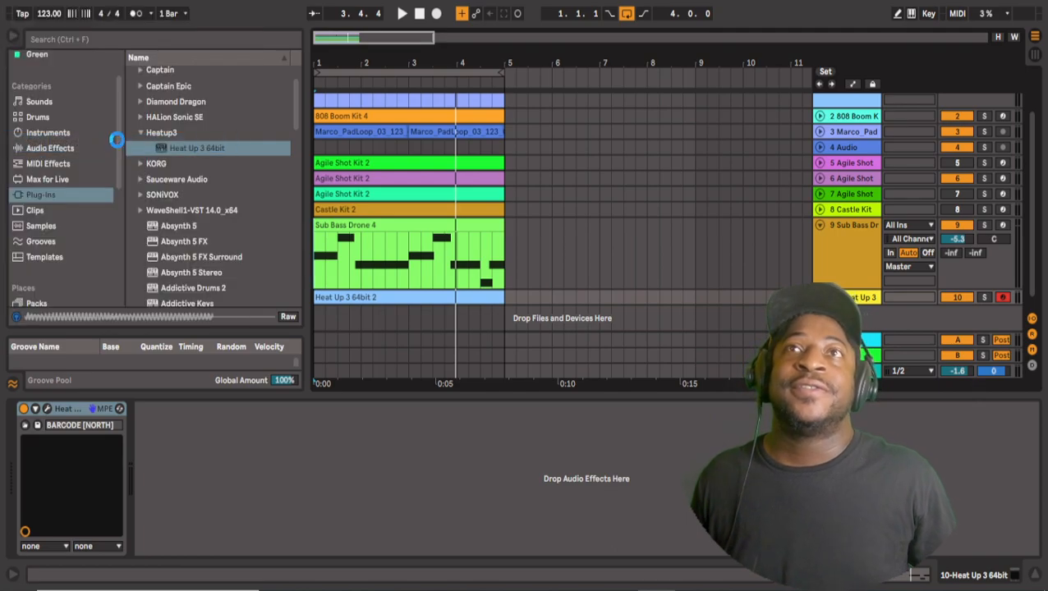